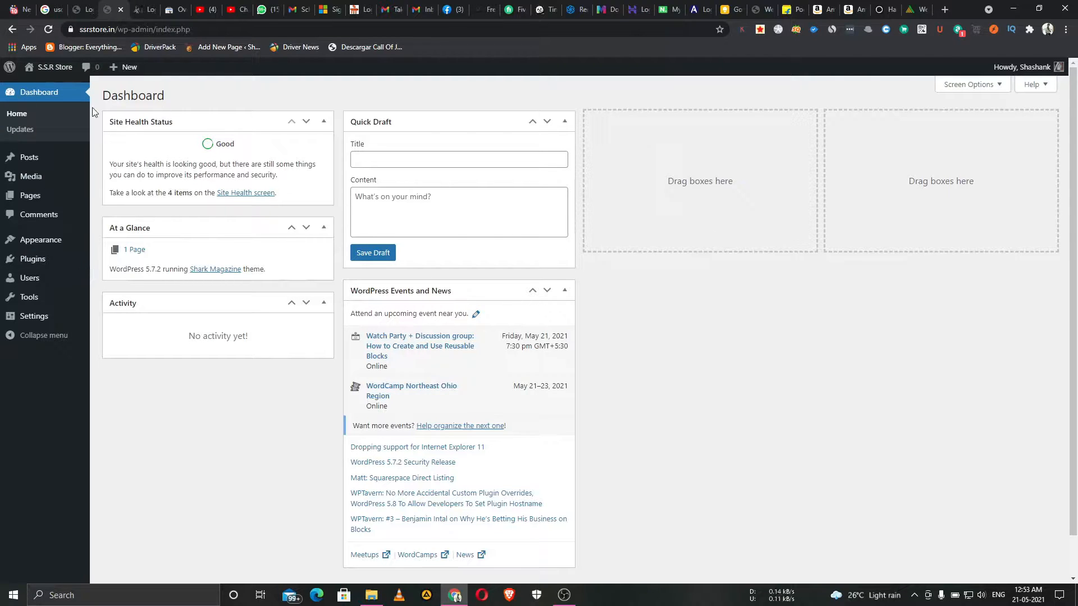
Step: Log out of the WordPress admin account for the S.S.R Store site
click(161, 32)
click(171, 29)
drag(143, 30, 223, 34)
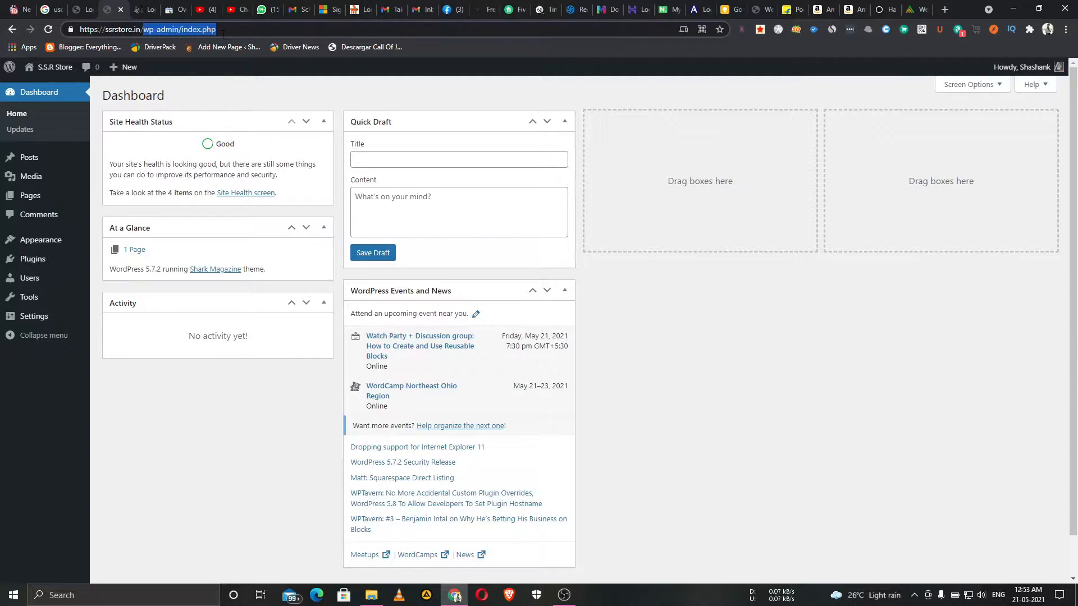
click(1034, 70)
click(987, 124)
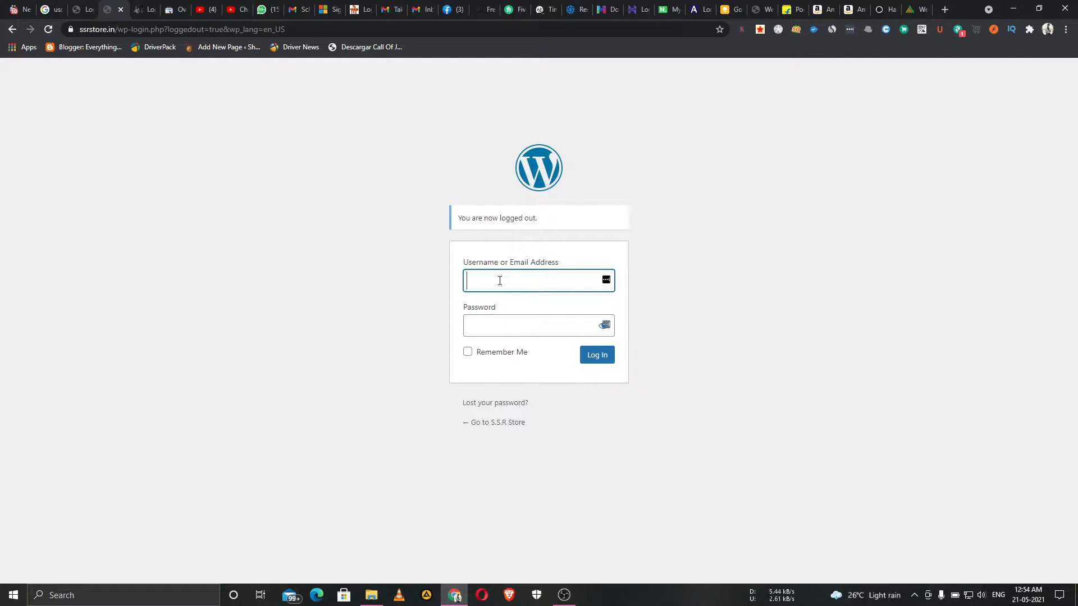
Step: Open the public homepage of the site at ssrstore.in
click(126, 29)
click(145, 29)
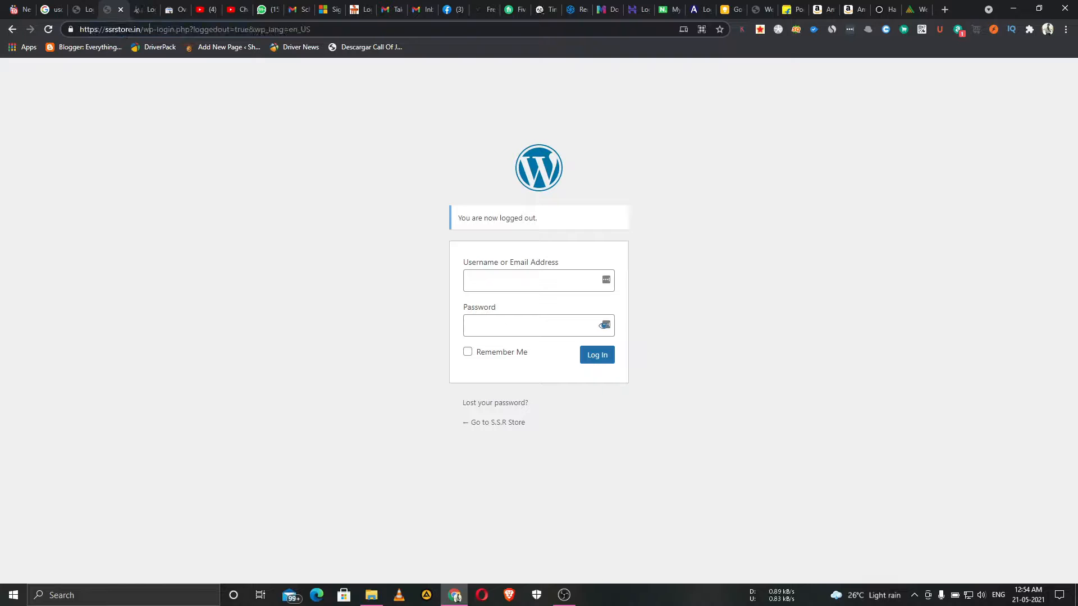
drag(145, 29, 449, 49)
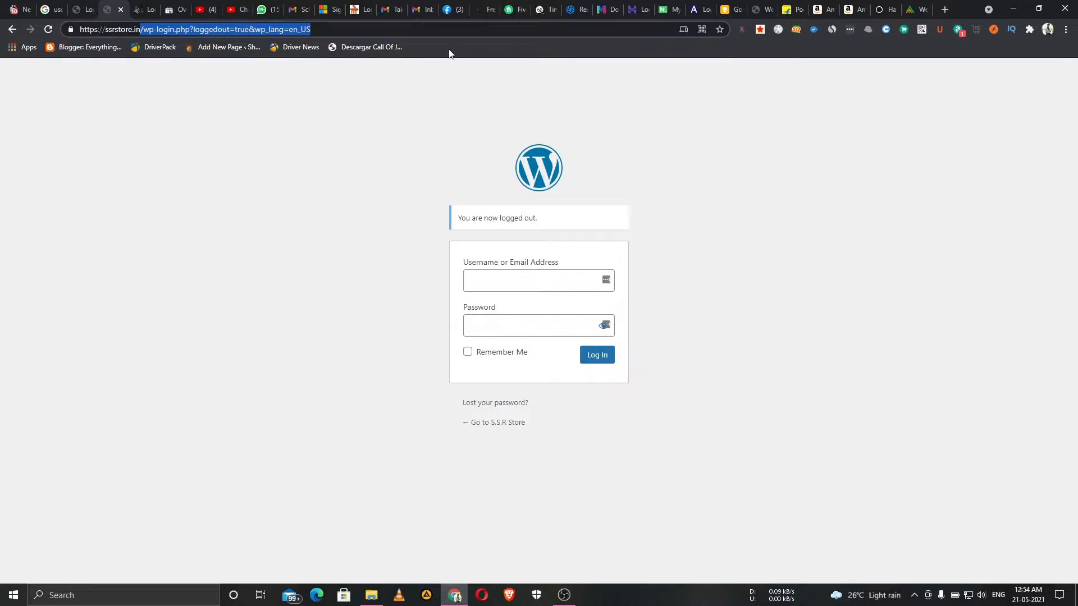
key(BackSpace)
key(Return)
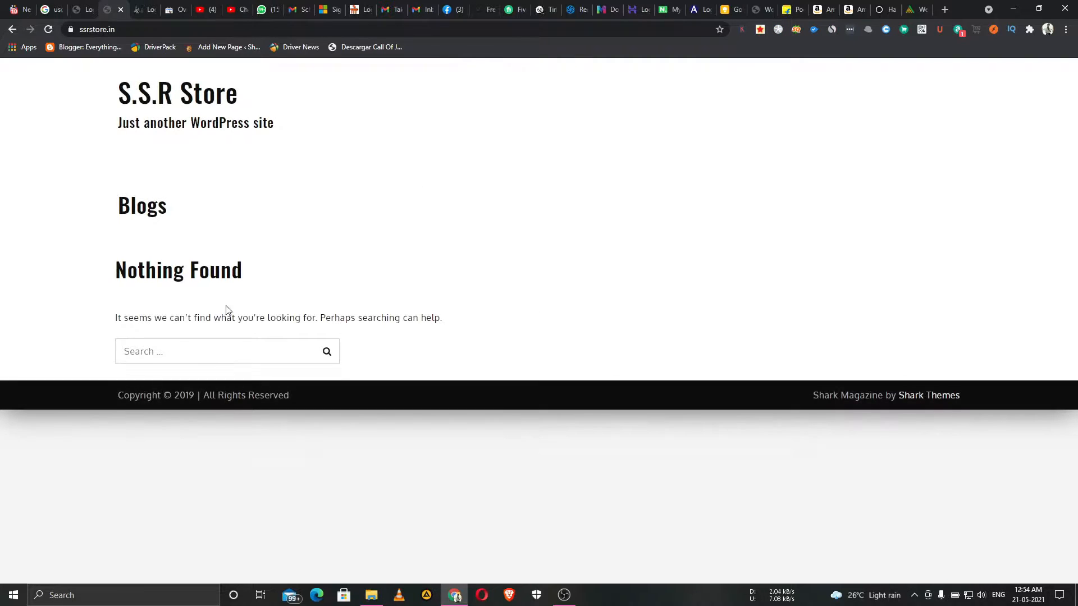
Step: Go to the site's admin login page at ssrstore.in/wp-admin
double_click(136, 28)
click(136, 30)
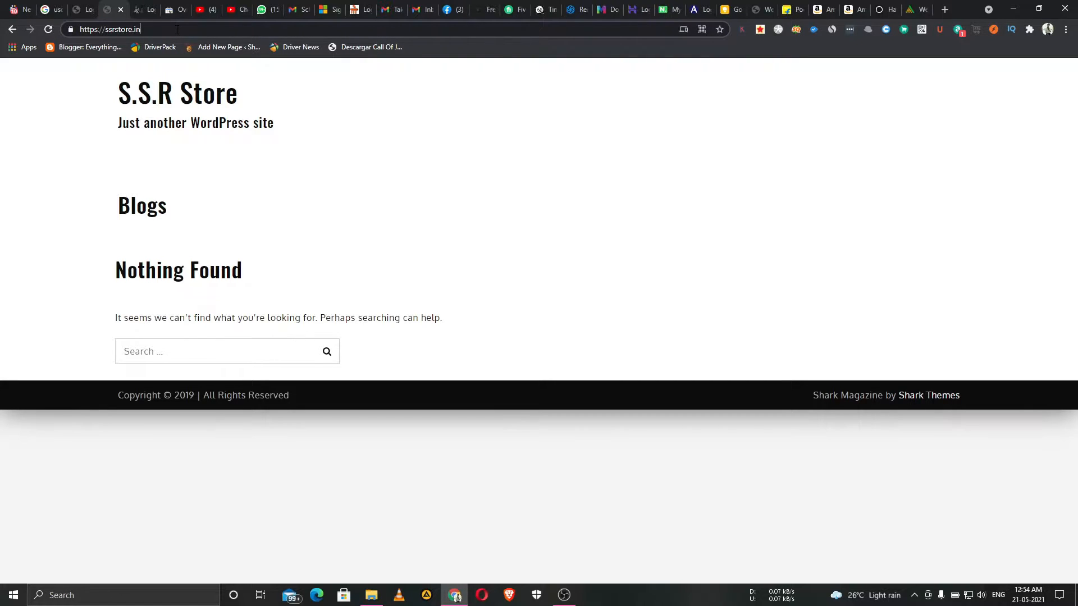
text(/)
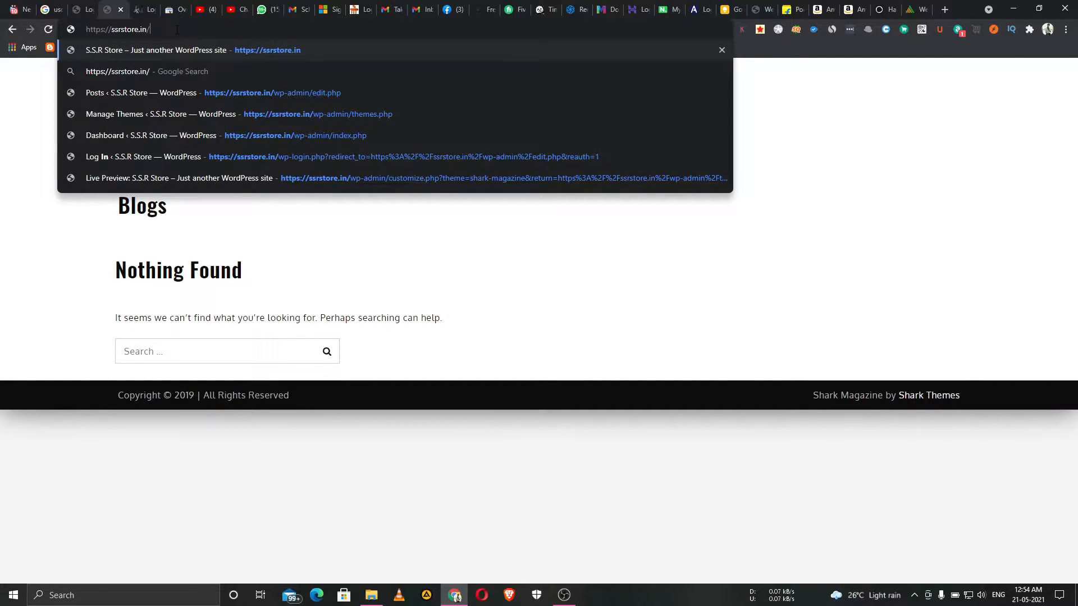
text(wp-a)
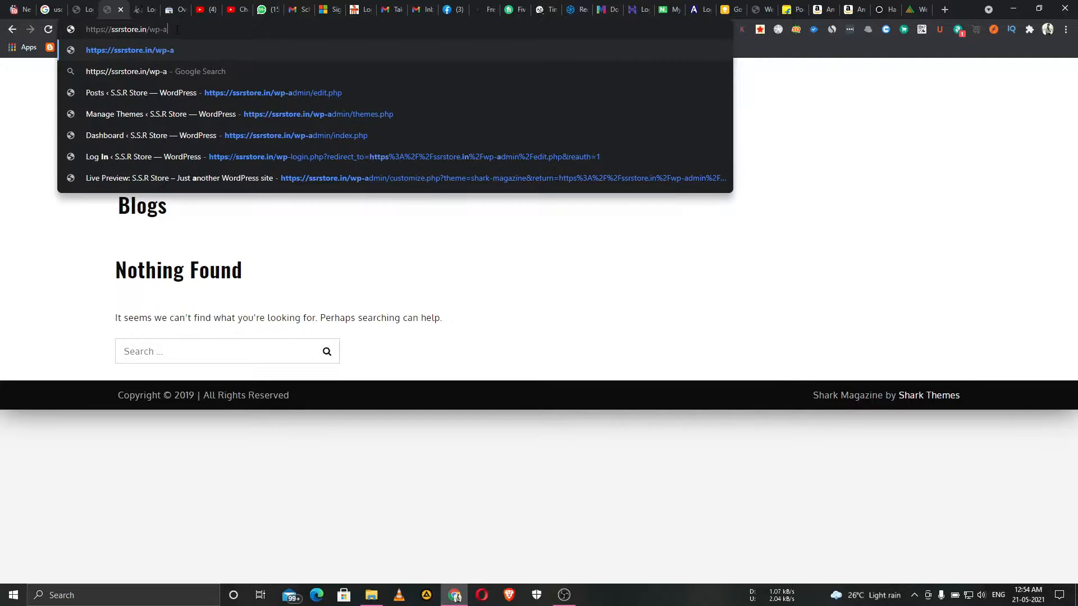
text(dmin)
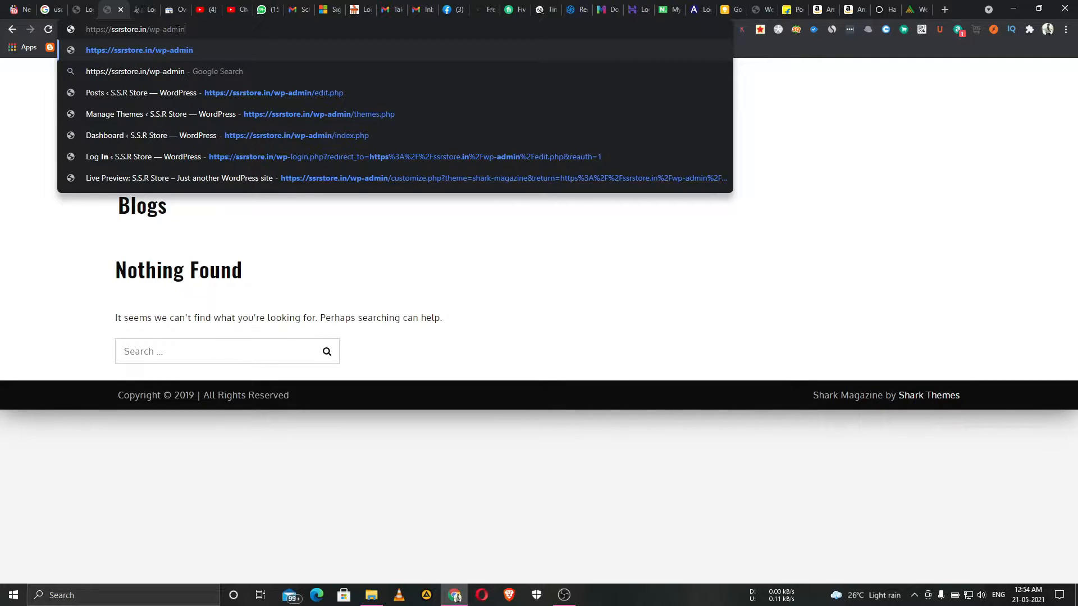
key(Return)
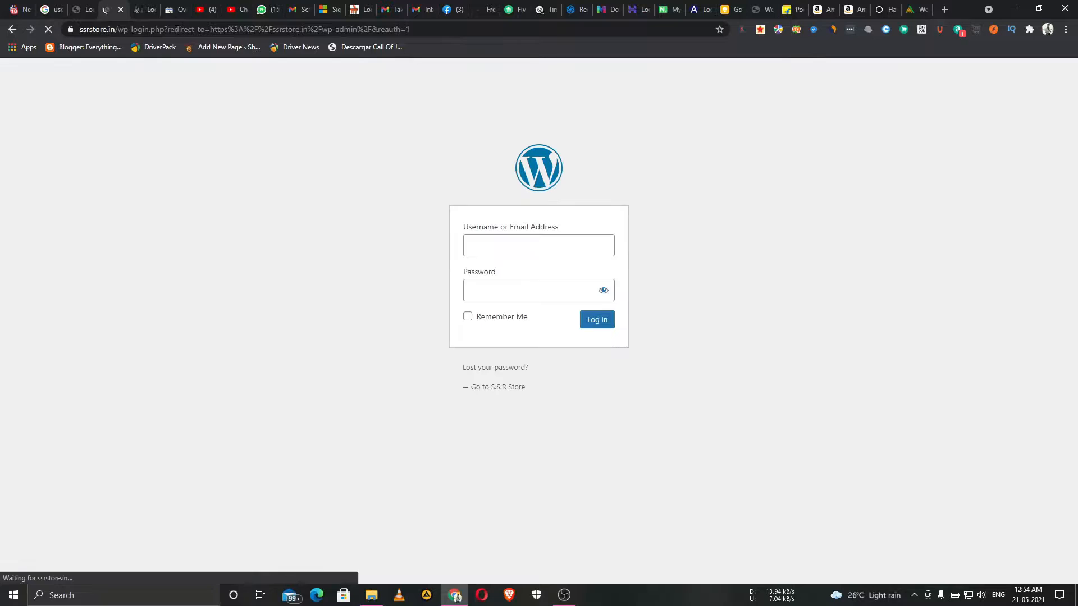
Step: Log in to the dashboard with the saved username and the account password, with Remember Me enabled
click(510, 247)
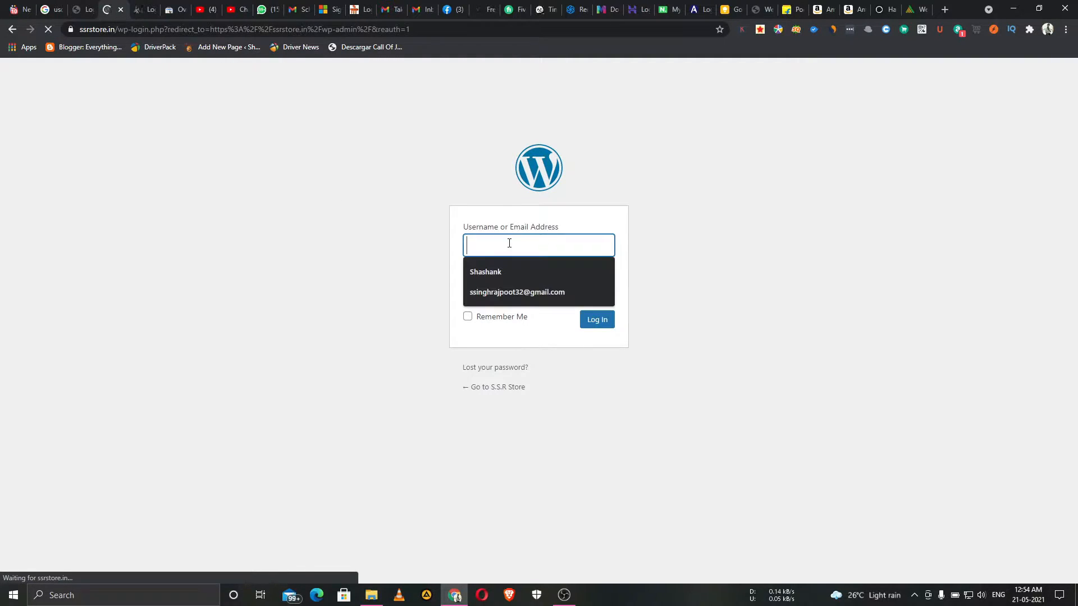
click(500, 273)
click(490, 287)
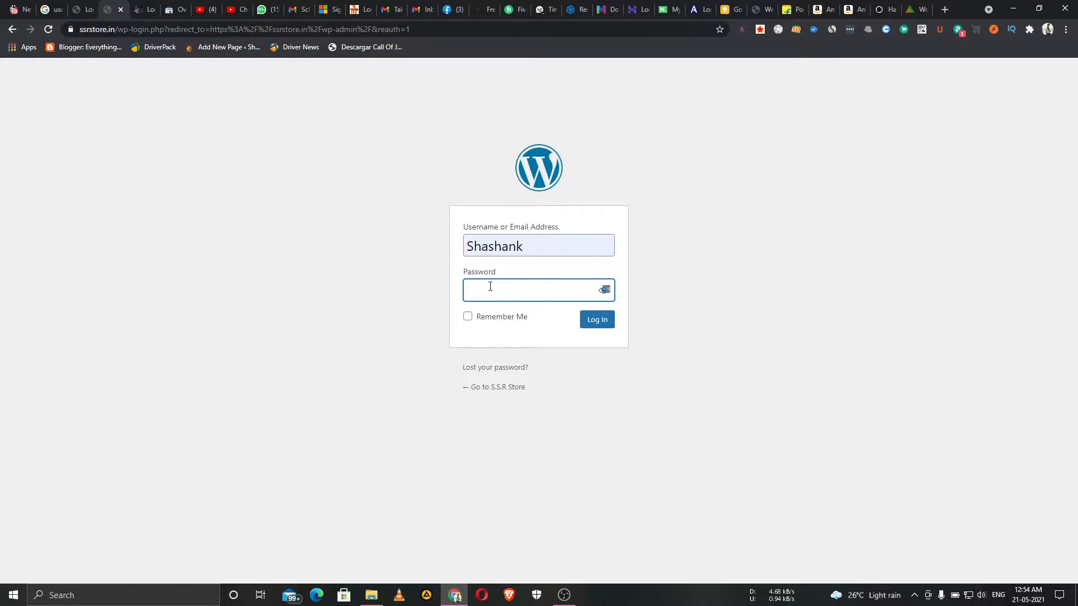
text(•••••••••••••)
click(467, 316)
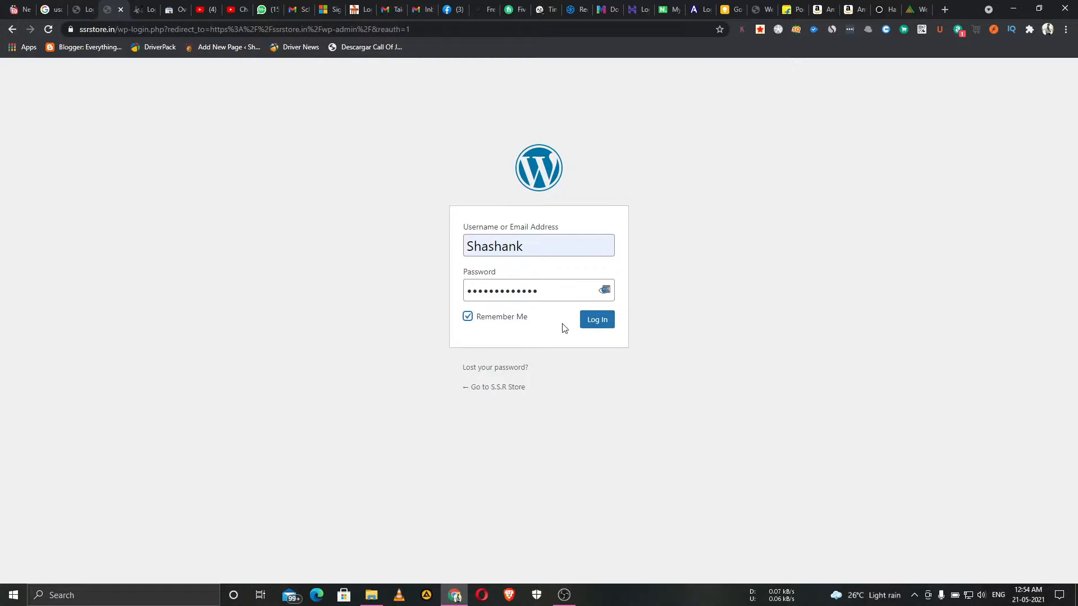
click(595, 329)
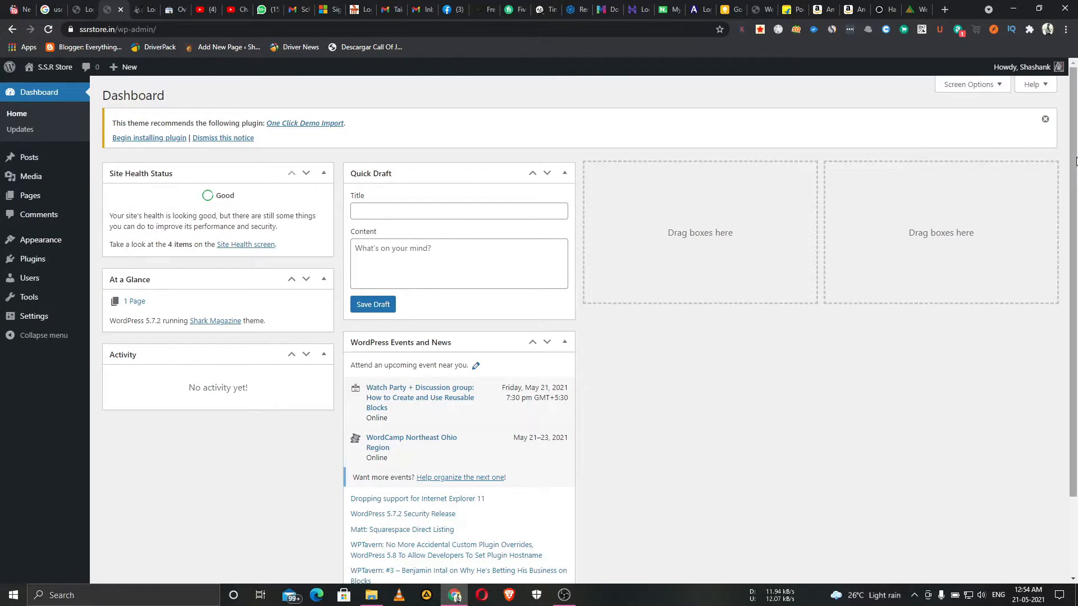
Step: Dismiss the plugin recommendation on the dashboard and open the site's Reading settings
click(1045, 121)
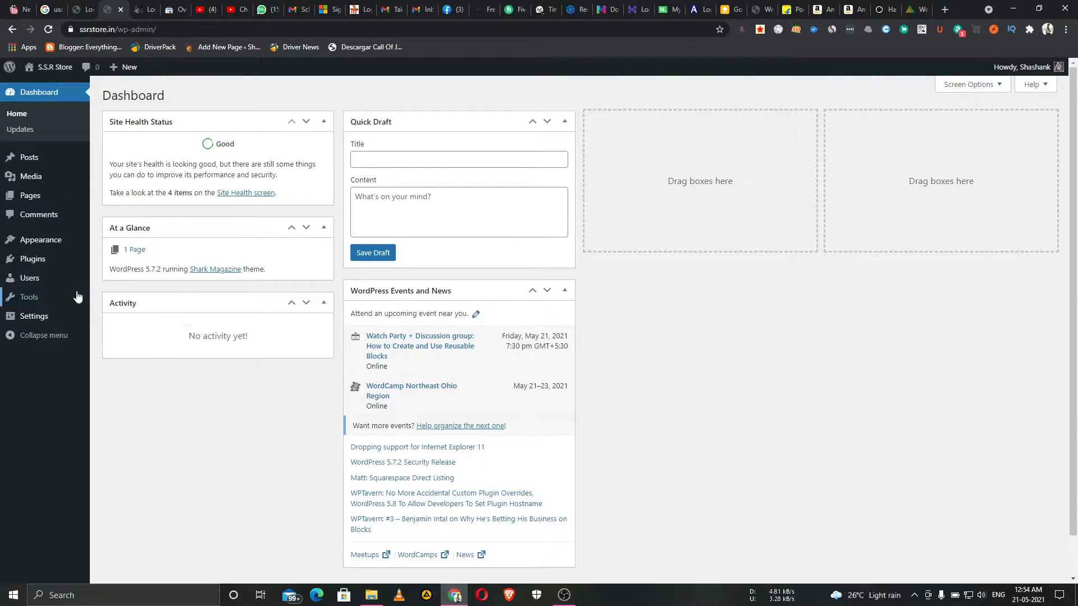
mouse_move(64, 252)
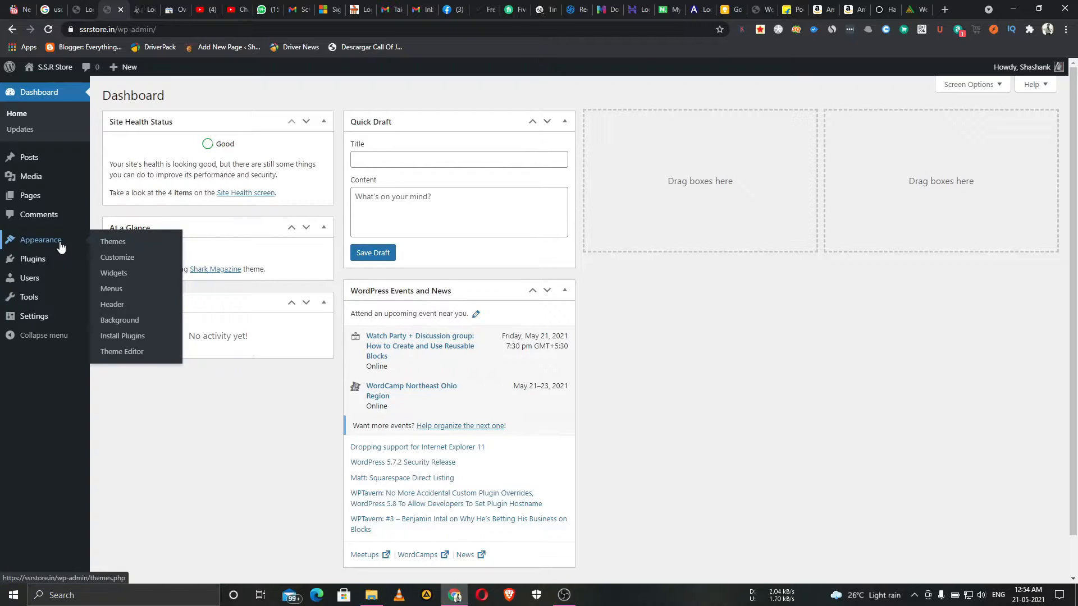
click(35, 317)
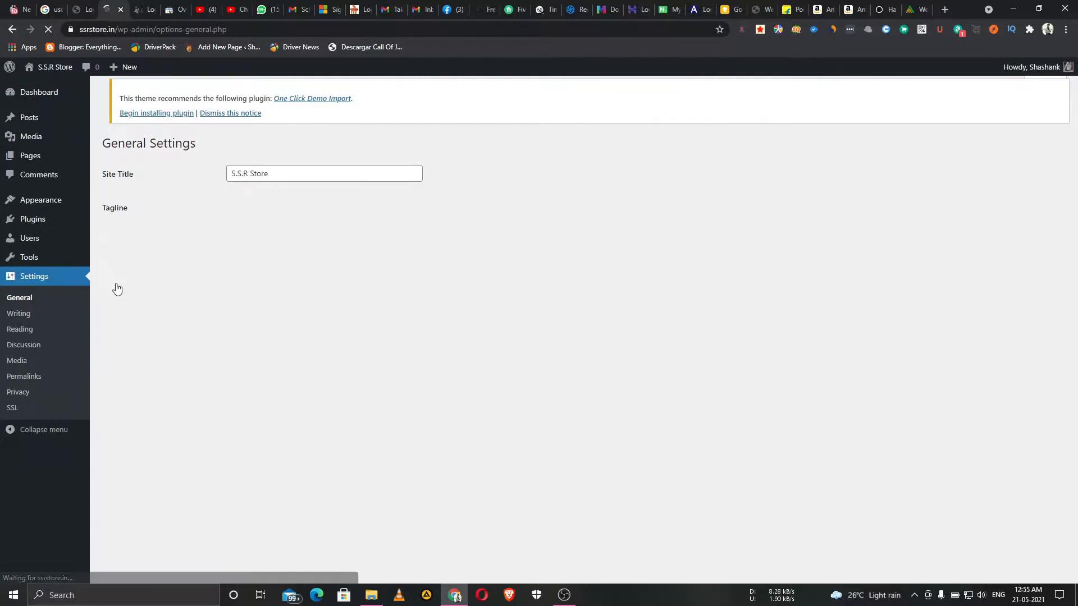
click(21, 329)
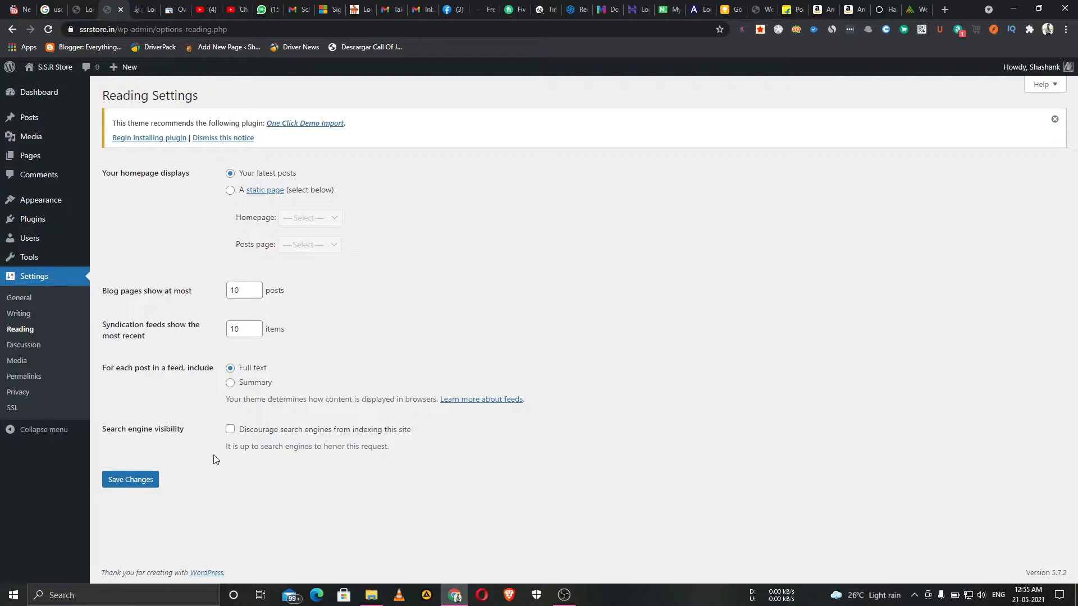
Step: Enable "Discourage search engines from indexing this site", save the Reading settings and dismiss the notices
click(230, 429)
click(230, 431)
click(230, 431)
click(135, 480)
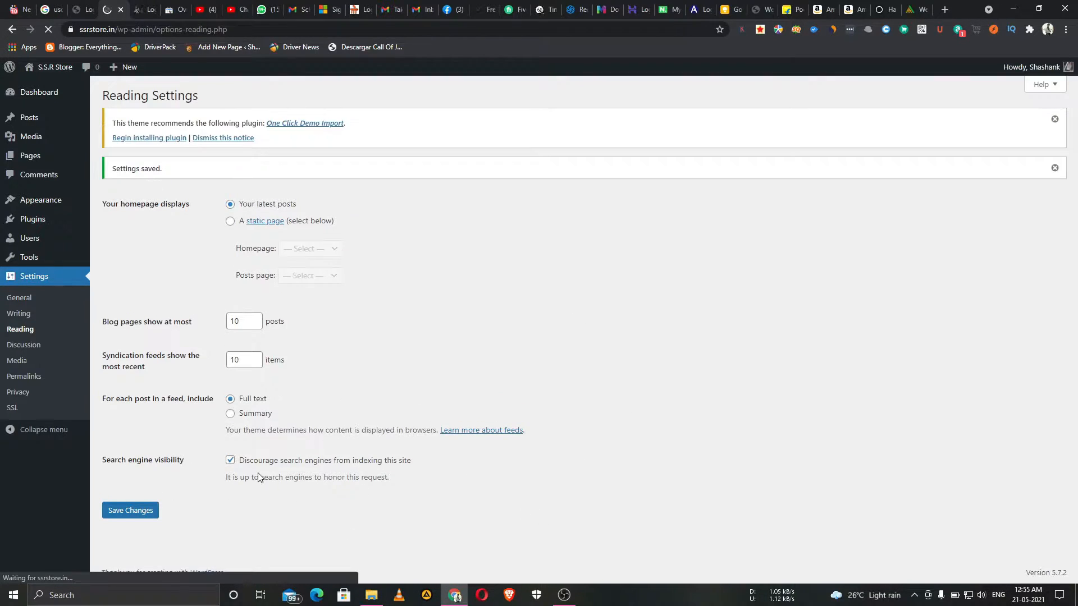
click(230, 460)
click(231, 462)
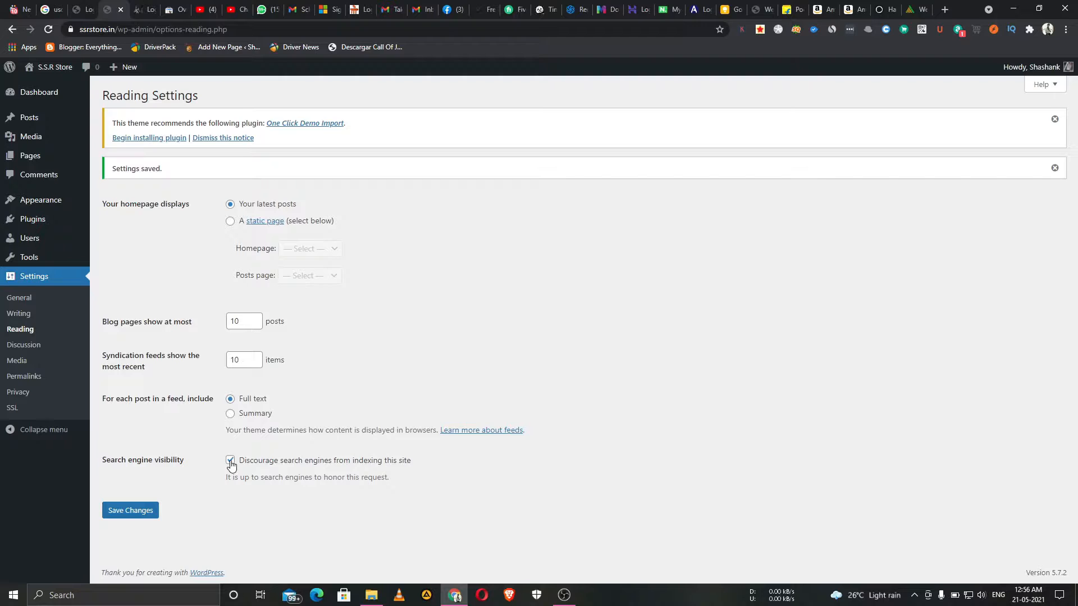
click(1058, 167)
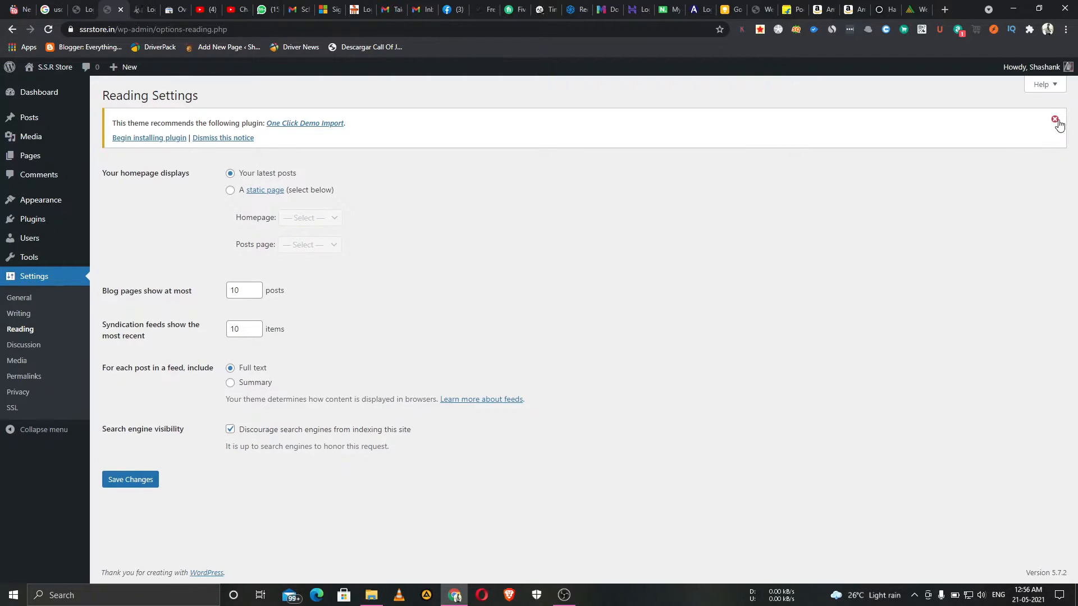
click(1055, 119)
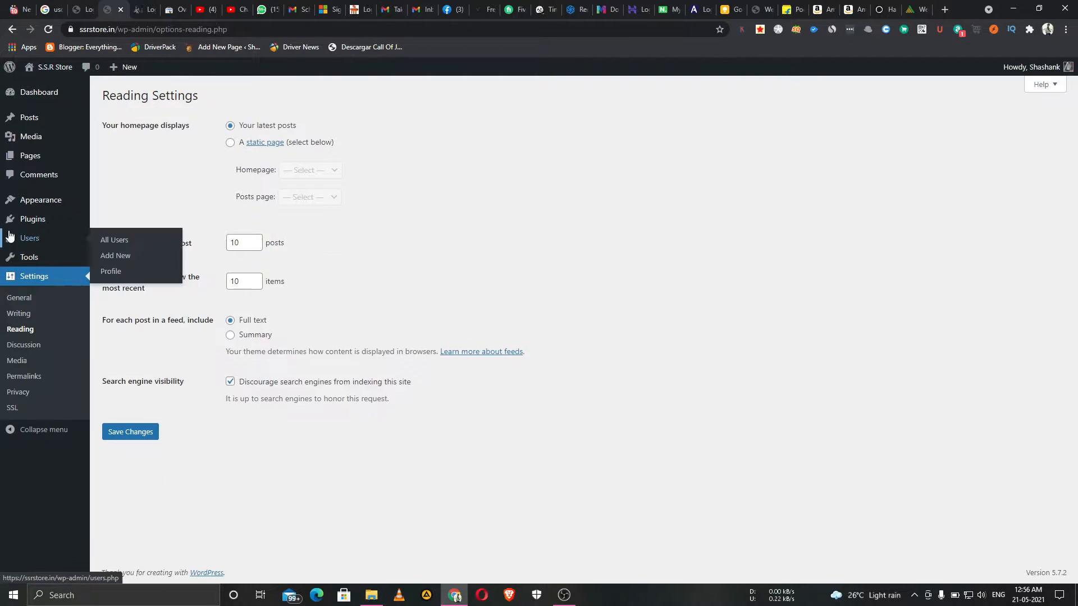
Step: Look over the installed plugins, and open the zip upload form for adding a new theme
click(55, 223)
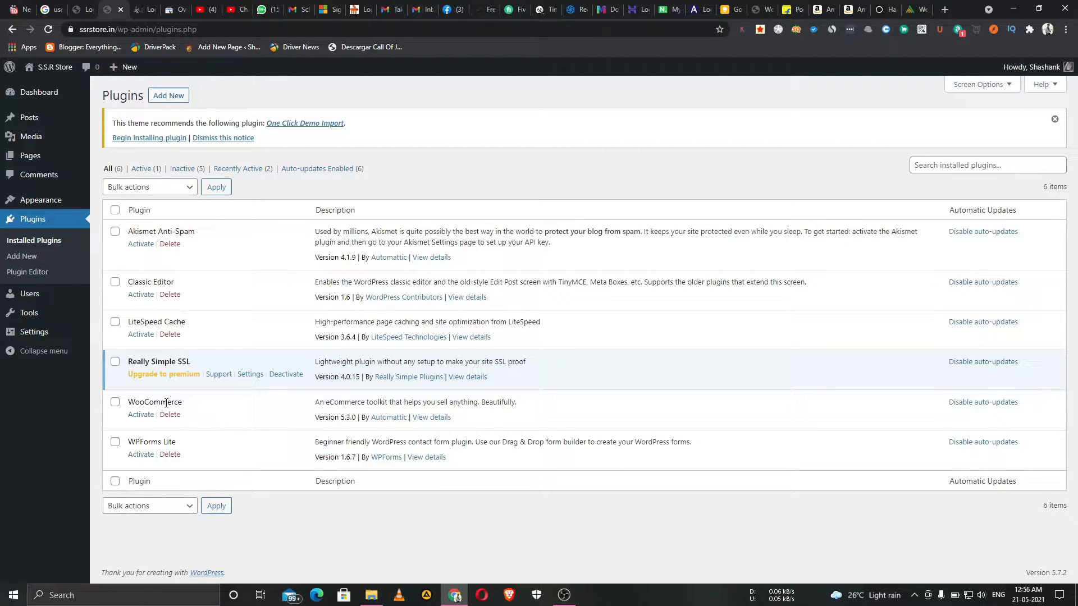
mouse_move(32, 207)
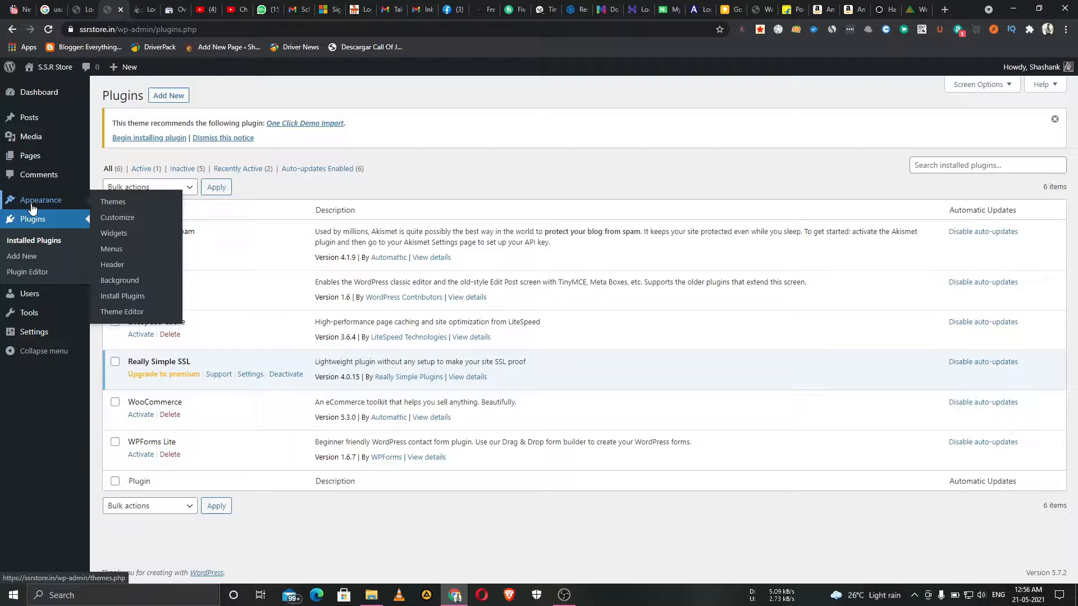
click(32, 207)
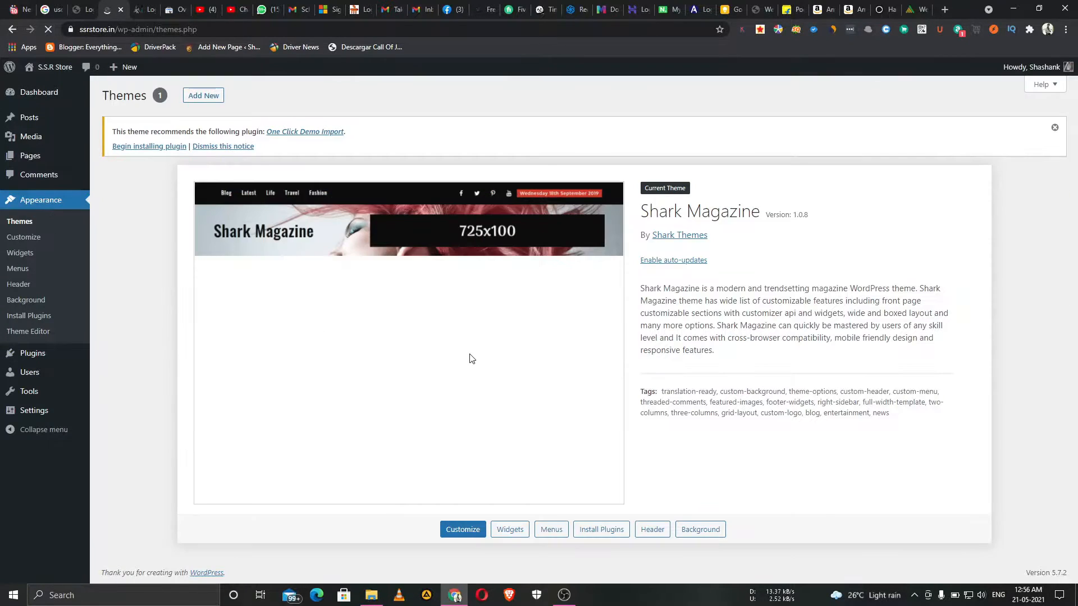
click(209, 105)
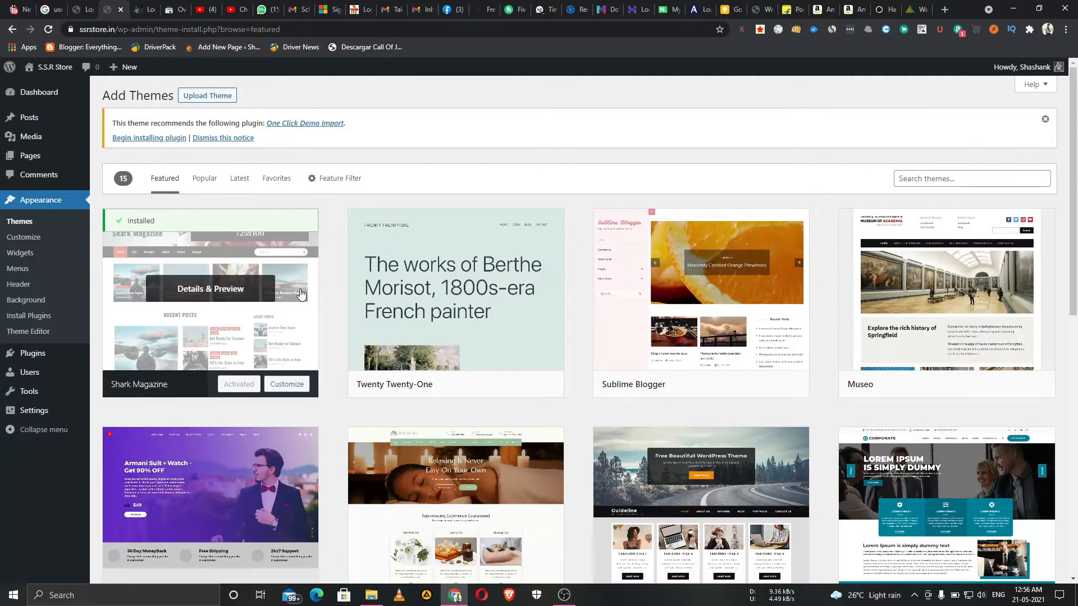
click(209, 96)
Step: Upload and install the theme from Newspaper_to_install.zip in the Downloads folder
scroll(681, 471, down, 5)
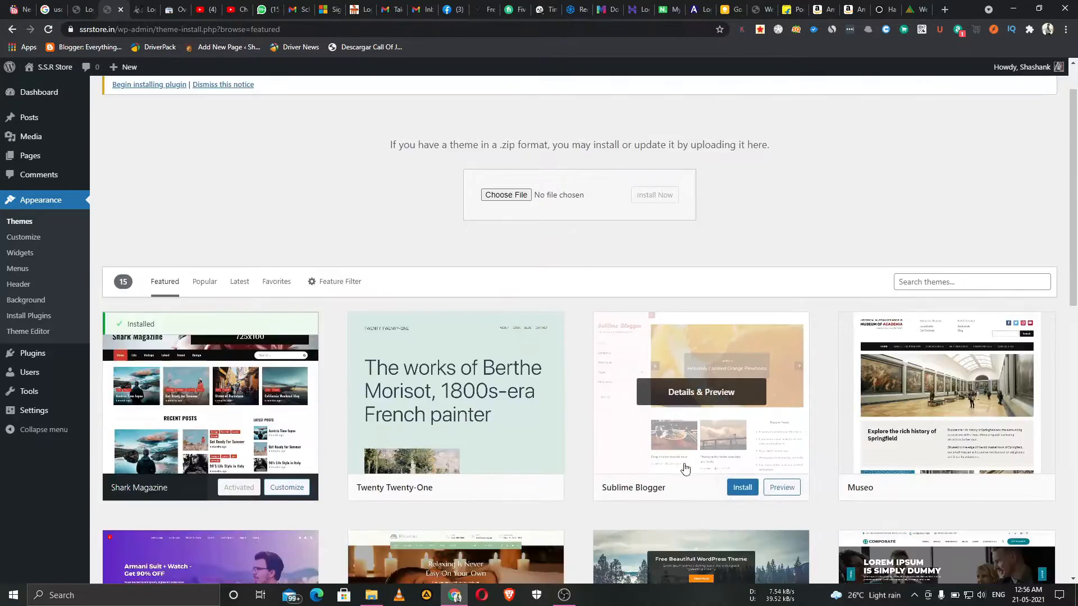
scroll(580, 482, down, 4)
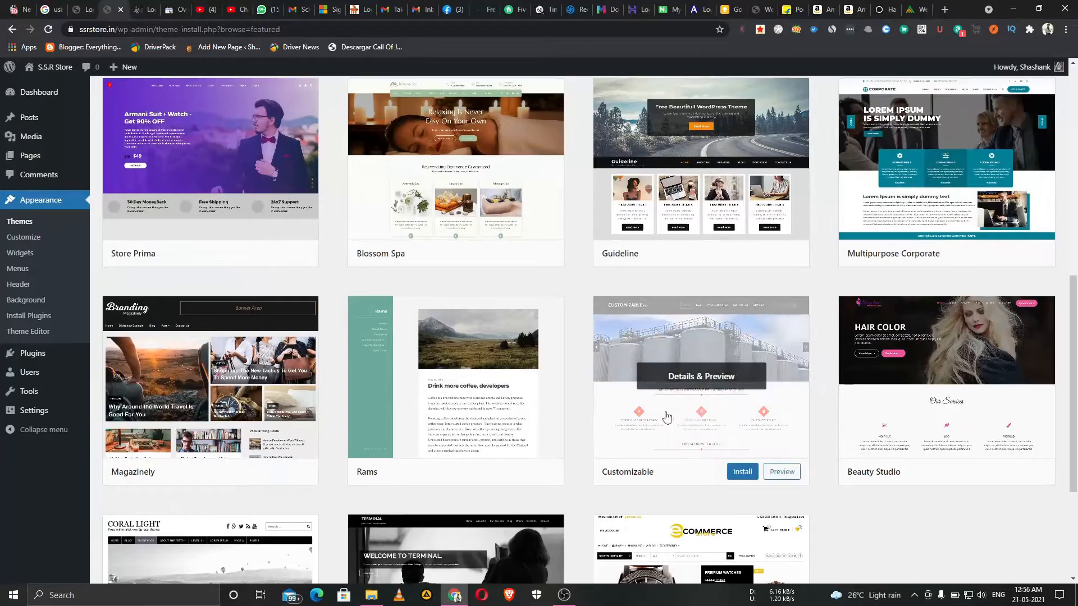
scroll(676, 416, down, 4)
scroll(702, 509, up, 10)
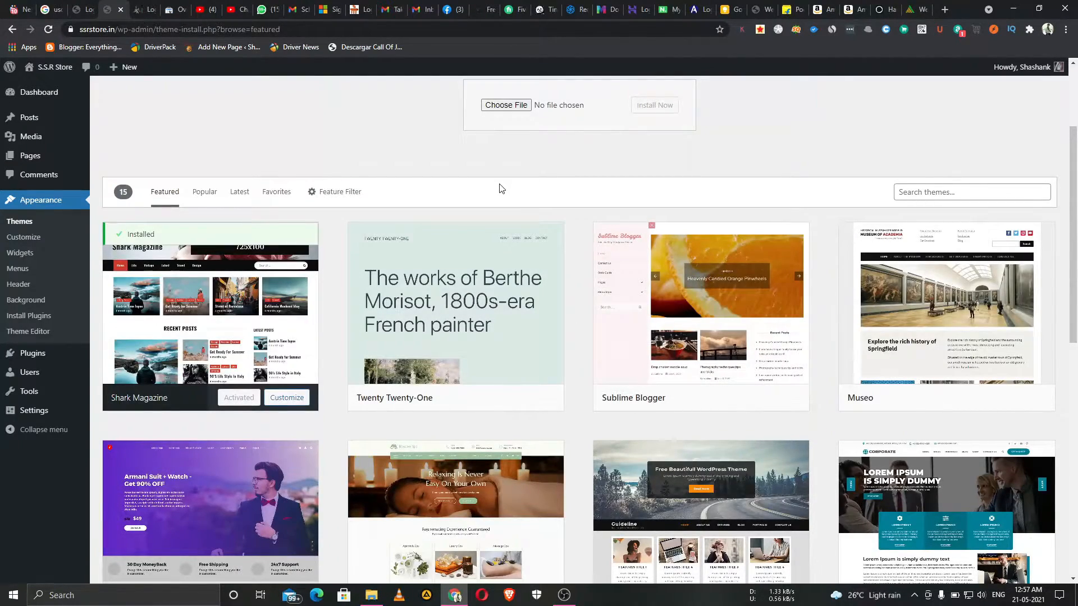
scroll(584, 350, up, 3)
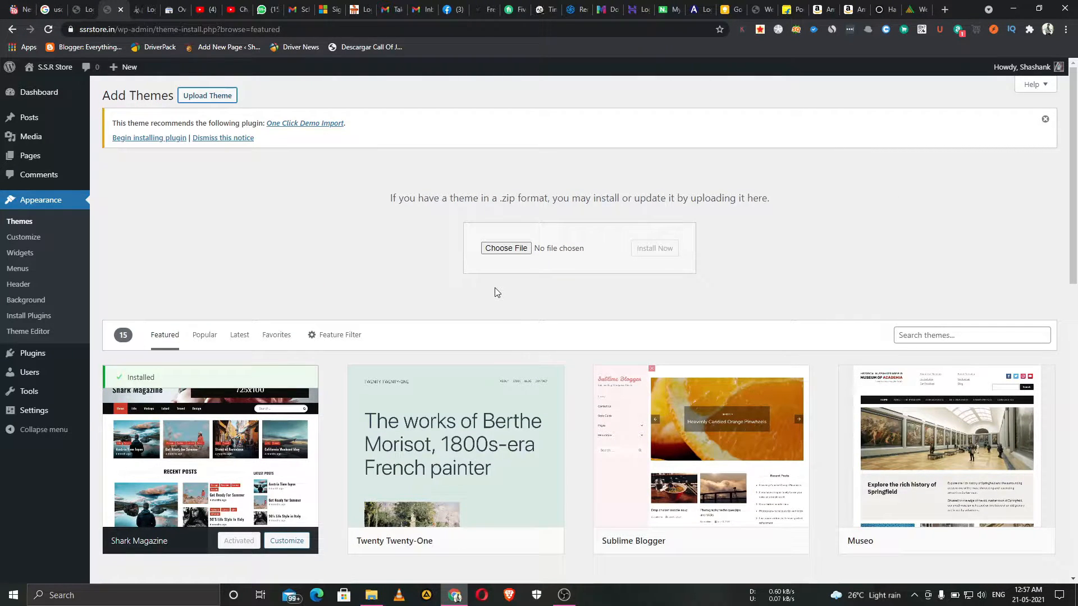
click(508, 250)
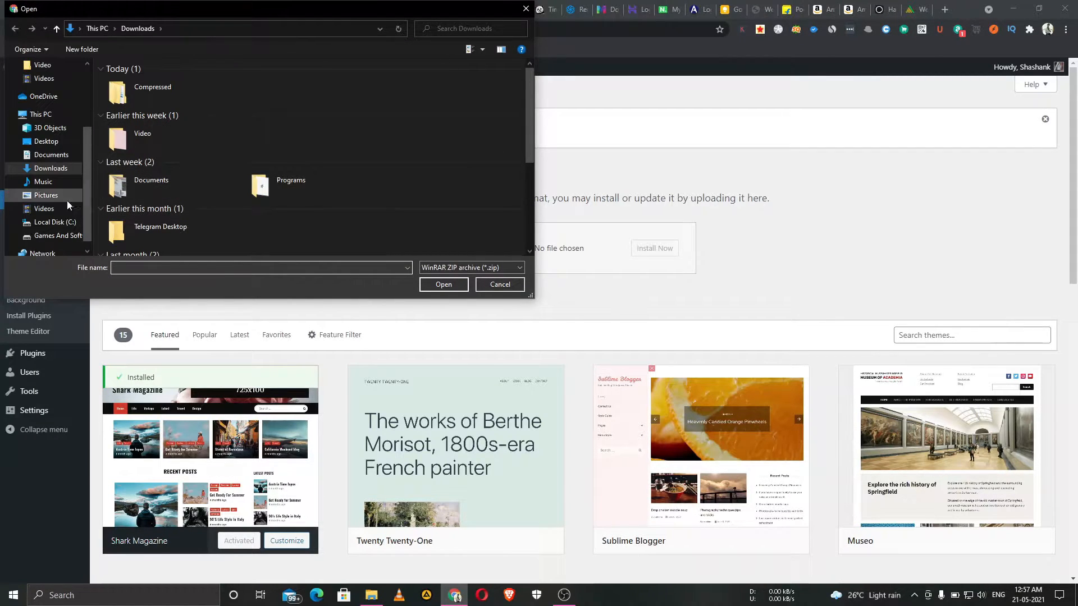
scroll(55, 201, up, 1)
scroll(221, 217, down, 1)
scroll(222, 217, down, 3)
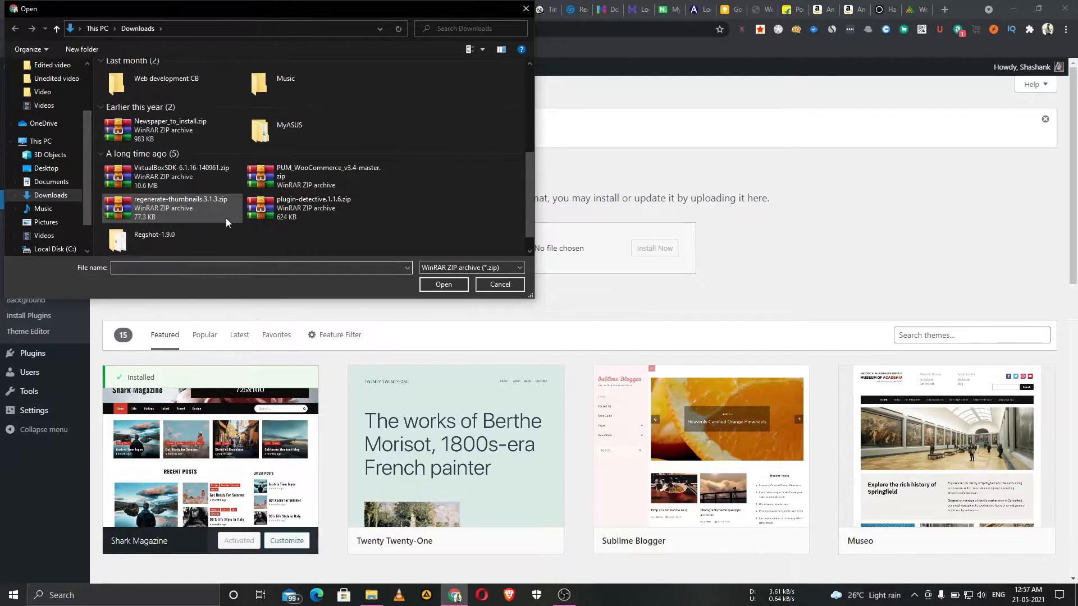
click(208, 137)
scroll(272, 193, up, 1)
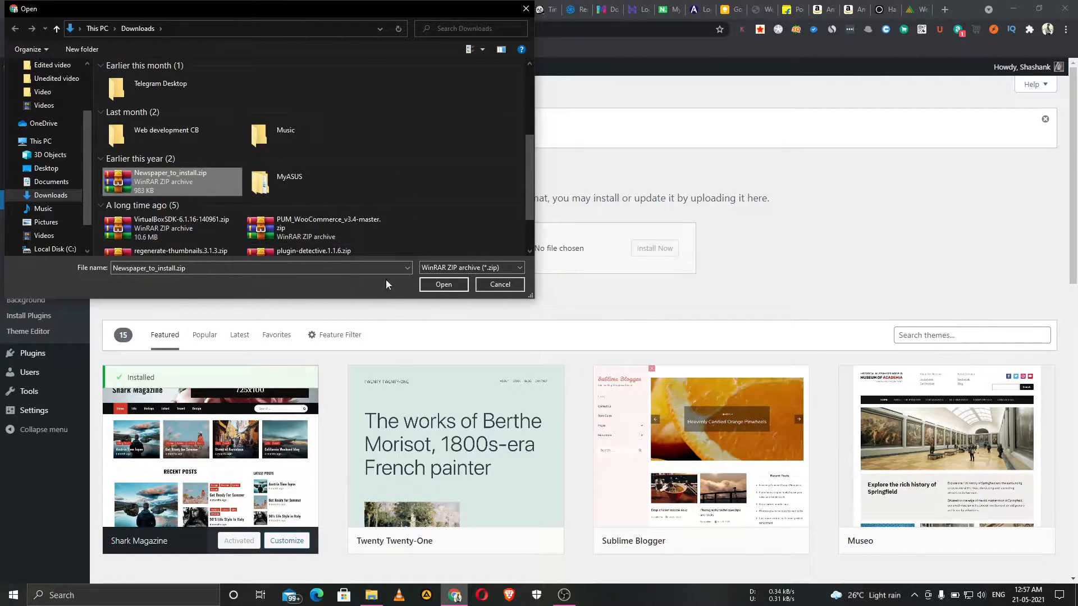
click(443, 285)
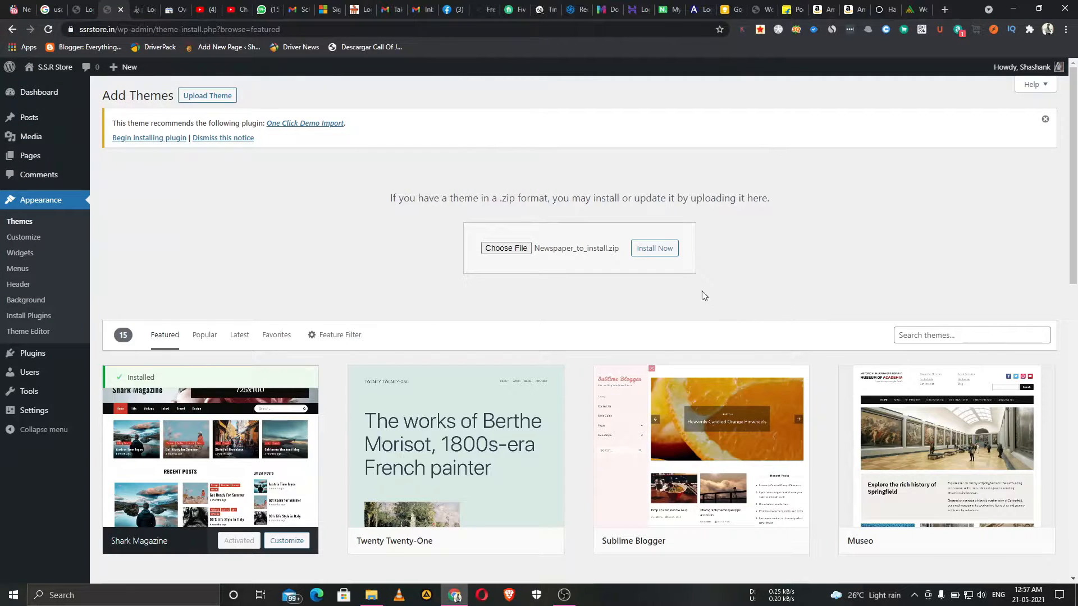
click(649, 251)
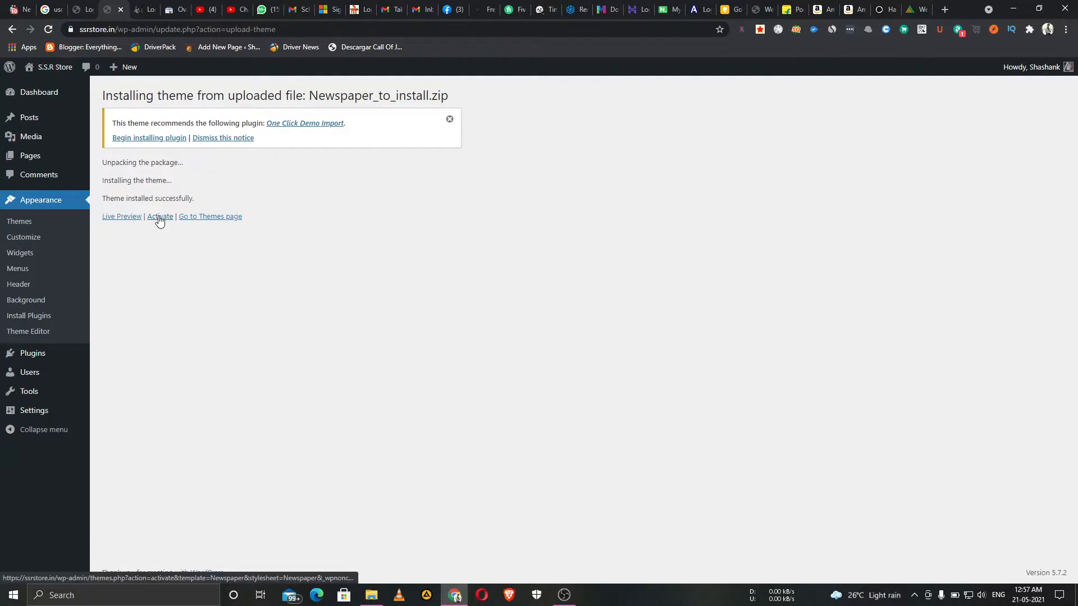
Step: Activate the Newspaper theme, and install and activate its required tagDiv Composer, tagDiv Cloud Library and tagDiv Social Counter plugins
click(159, 217)
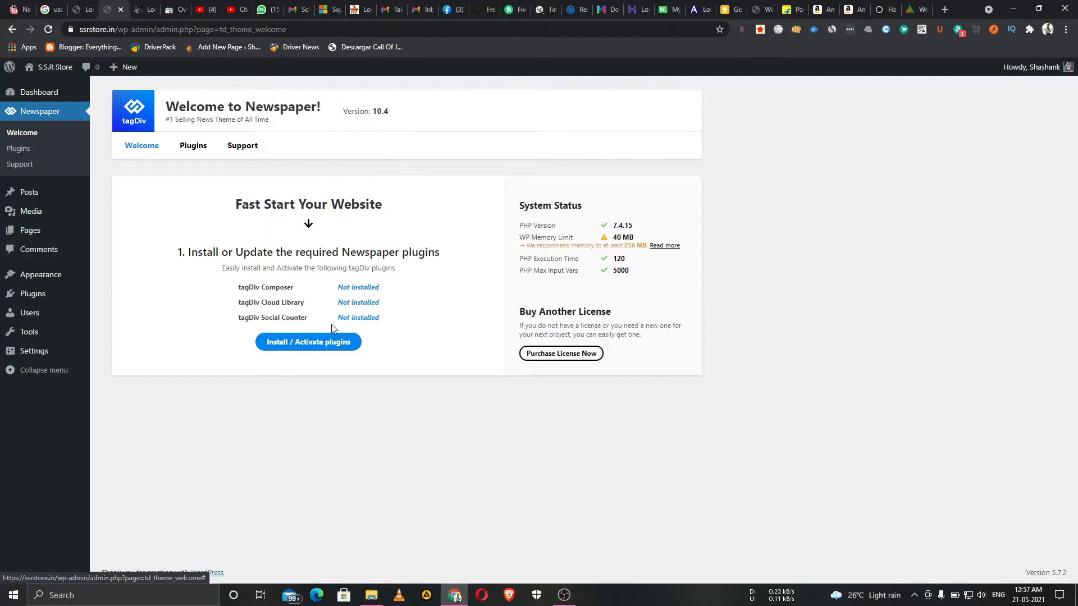
click(302, 351)
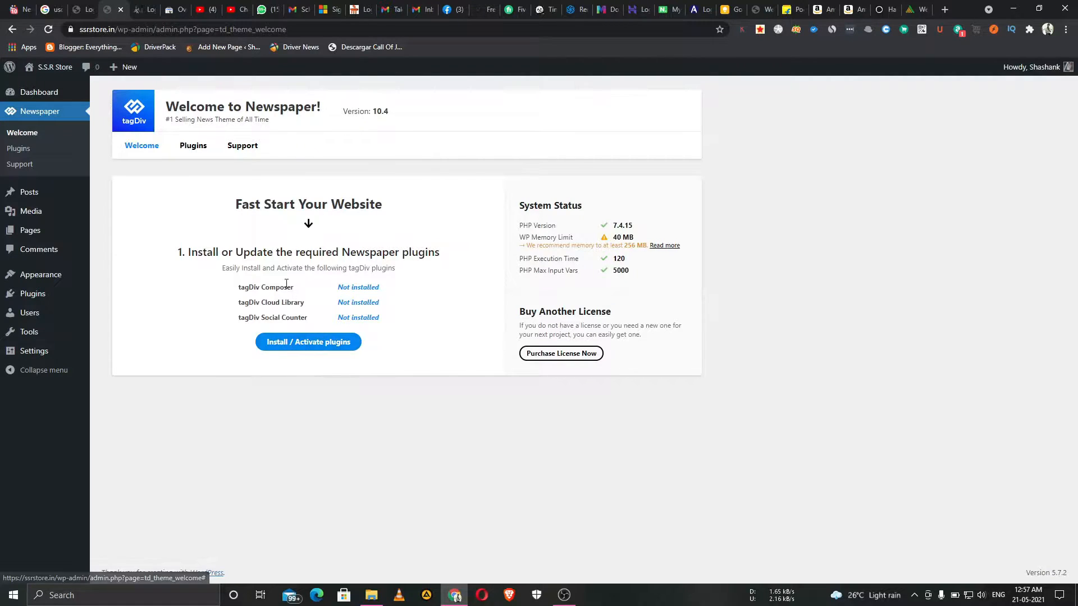
drag(242, 288, 307, 321)
click(443, 333)
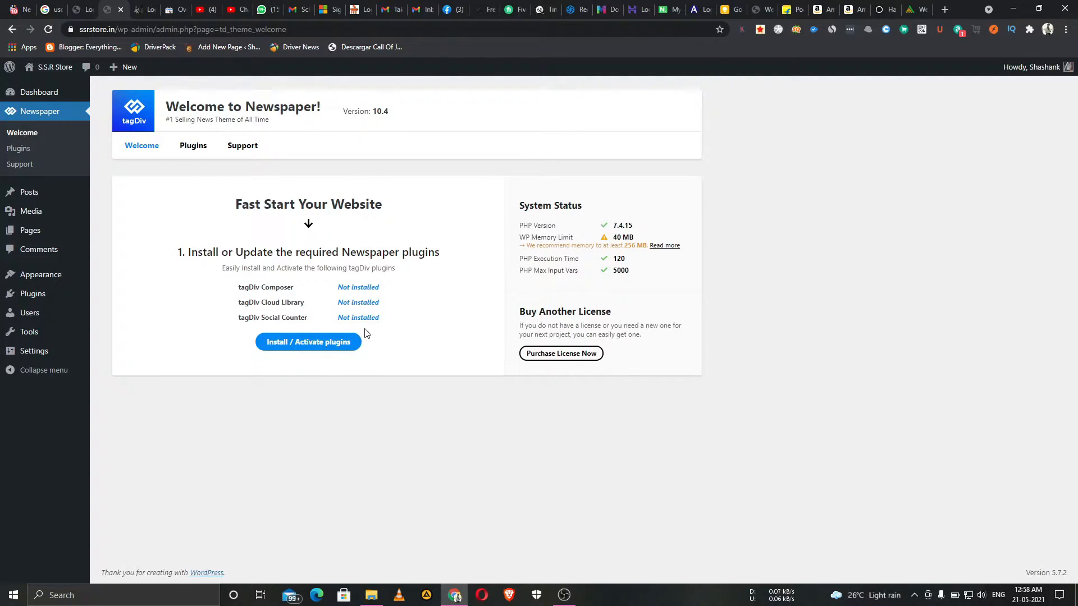
click(324, 349)
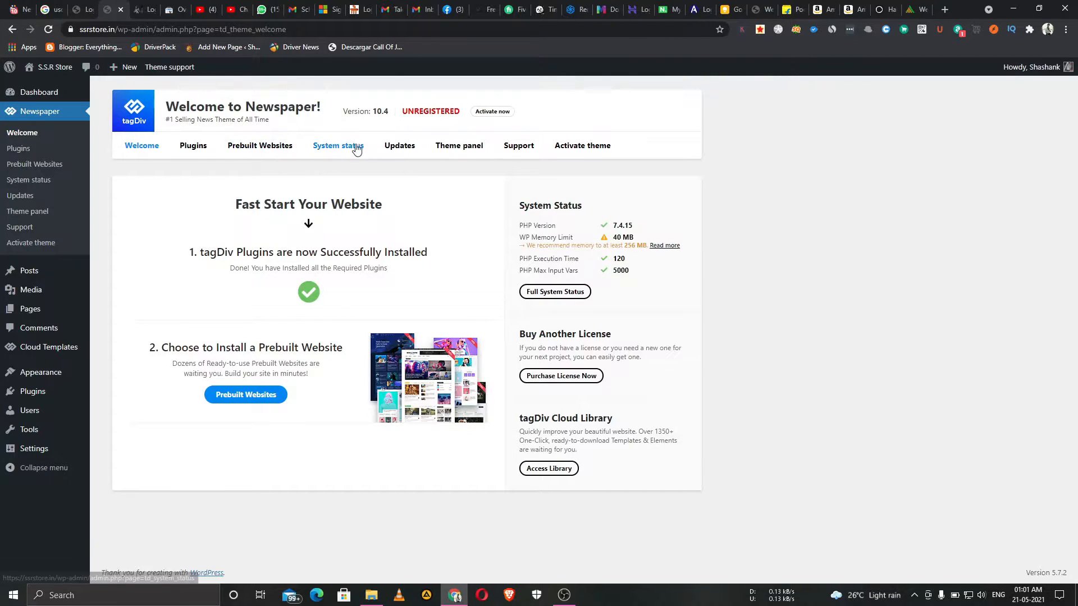
Step: Install and activate the optional tagDiv Newsletter plugin from the Newspaper theme's premium plugins
click(200, 148)
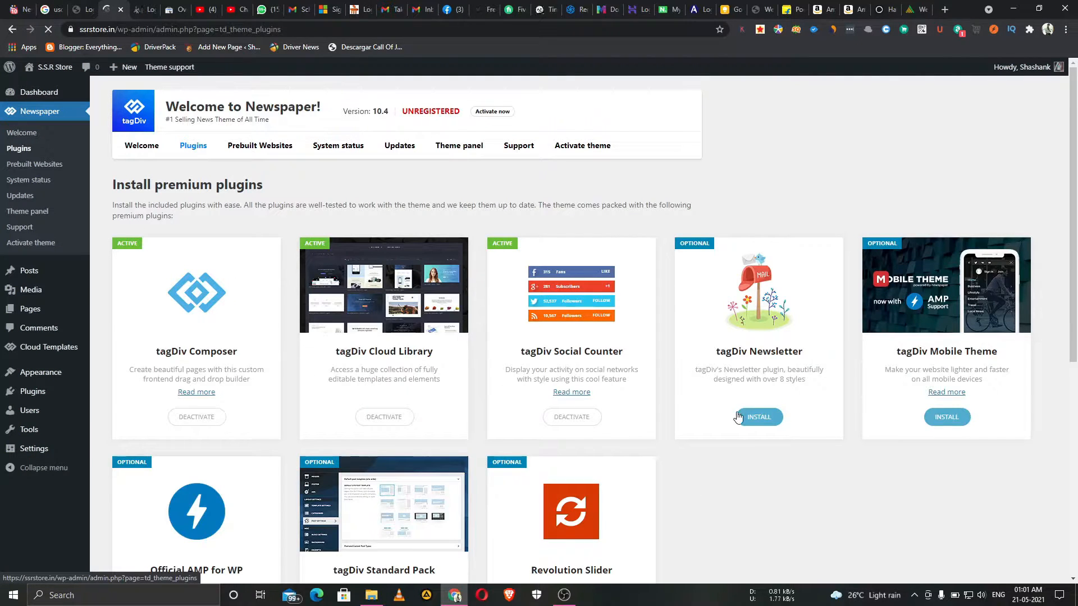
scroll(505, 449, down, 5)
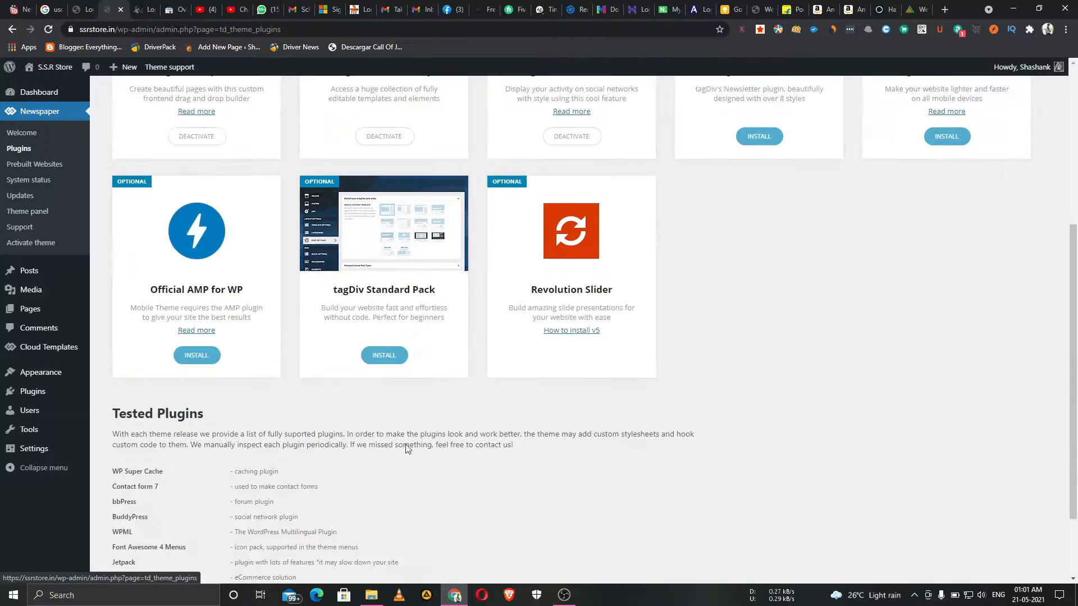
scroll(806, 374, up, 4)
click(755, 361)
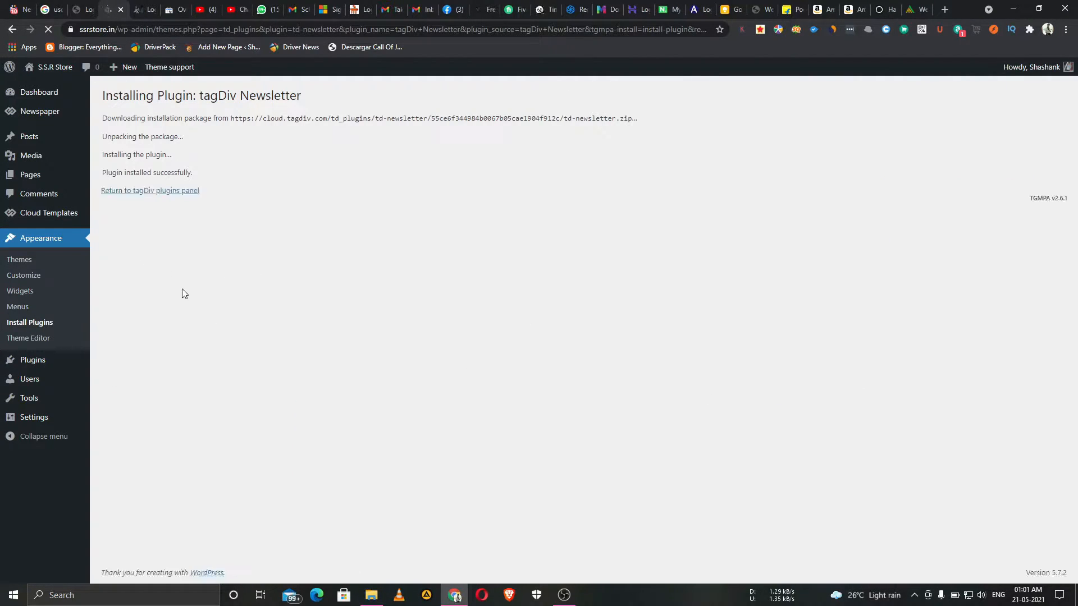
click(158, 191)
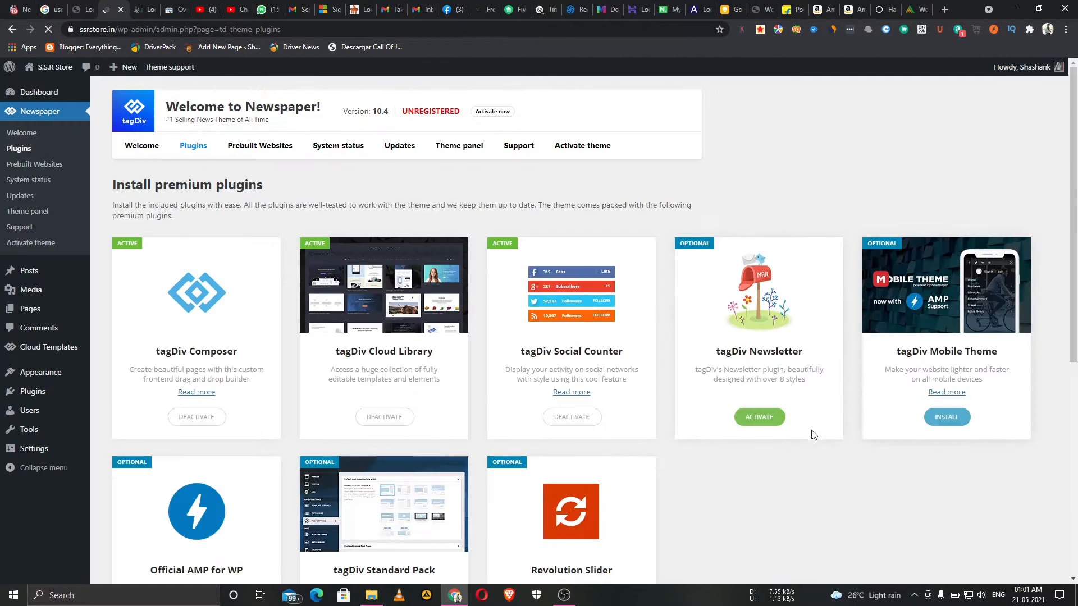
click(753, 419)
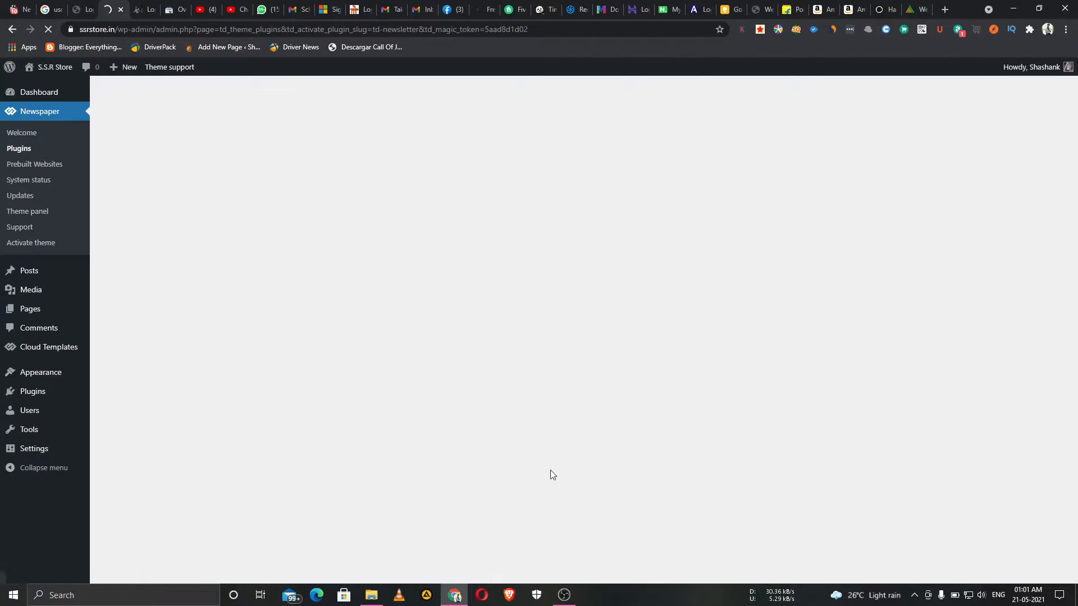
Step: Install and activate tagDiv Mobile Theme, Official AMP for WP and tagDiv Standard Pack, and review the theme's plugin list
scroll(890, 413, down, 4)
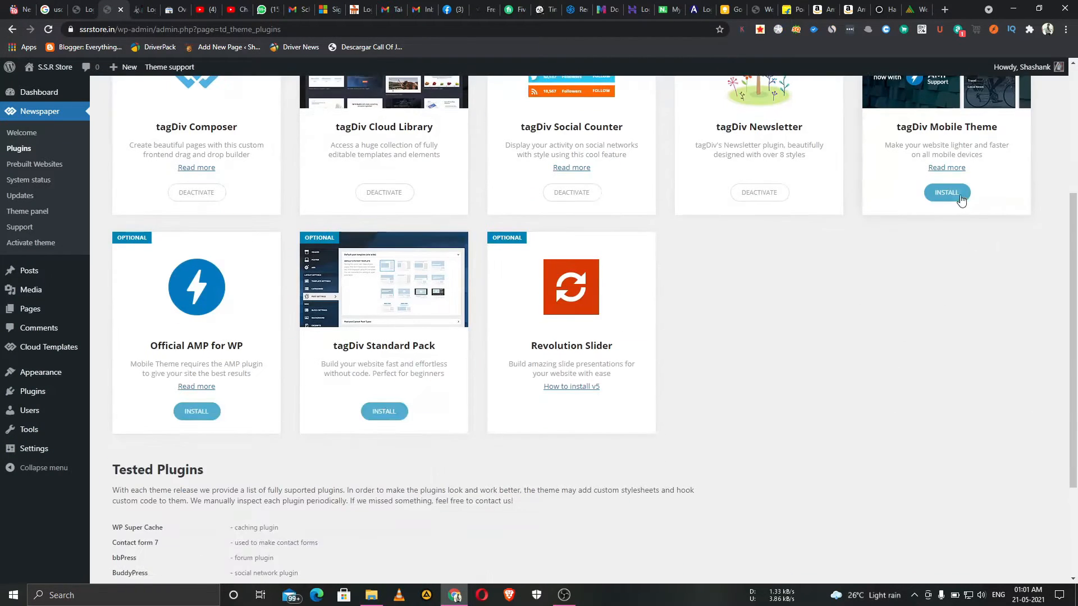
click(948, 193)
click(385, 411)
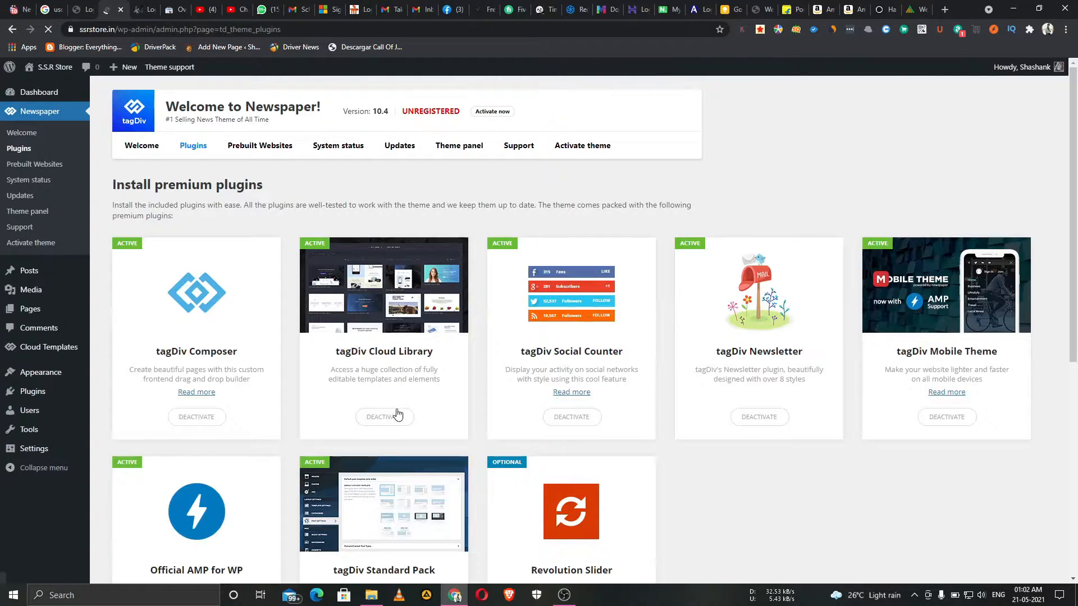
scroll(761, 440, down, 3)
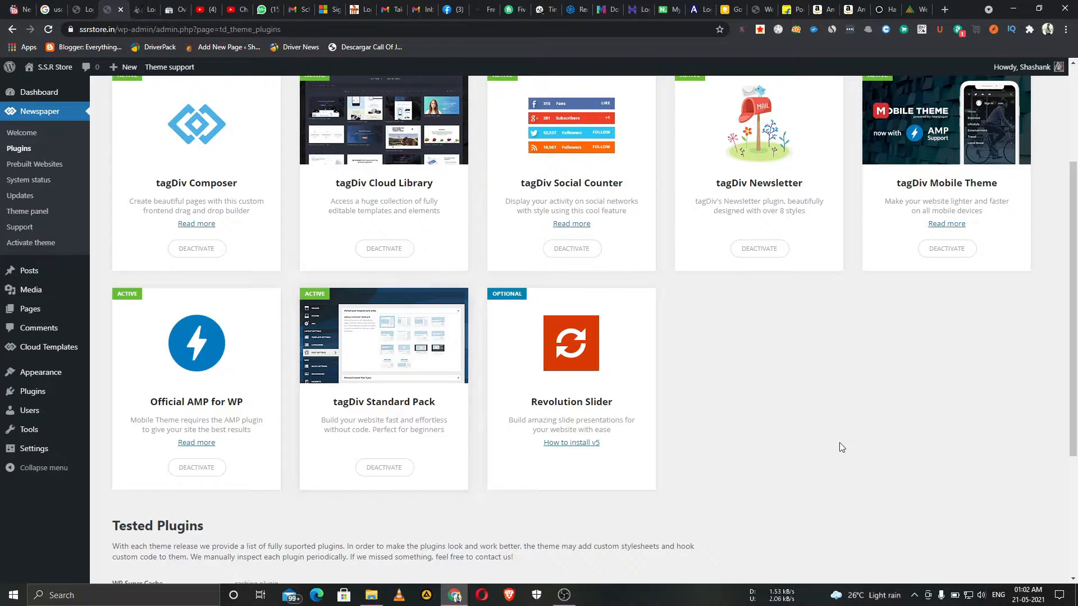
scroll(673, 488, up, 2)
scroll(696, 466, down, 4)
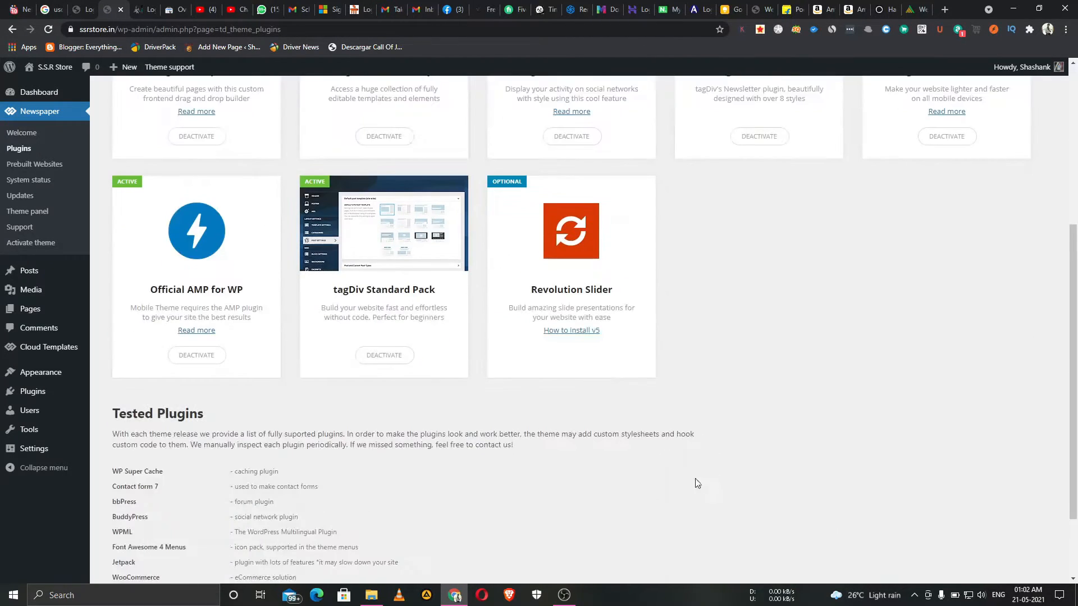
scroll(703, 481, up, 5)
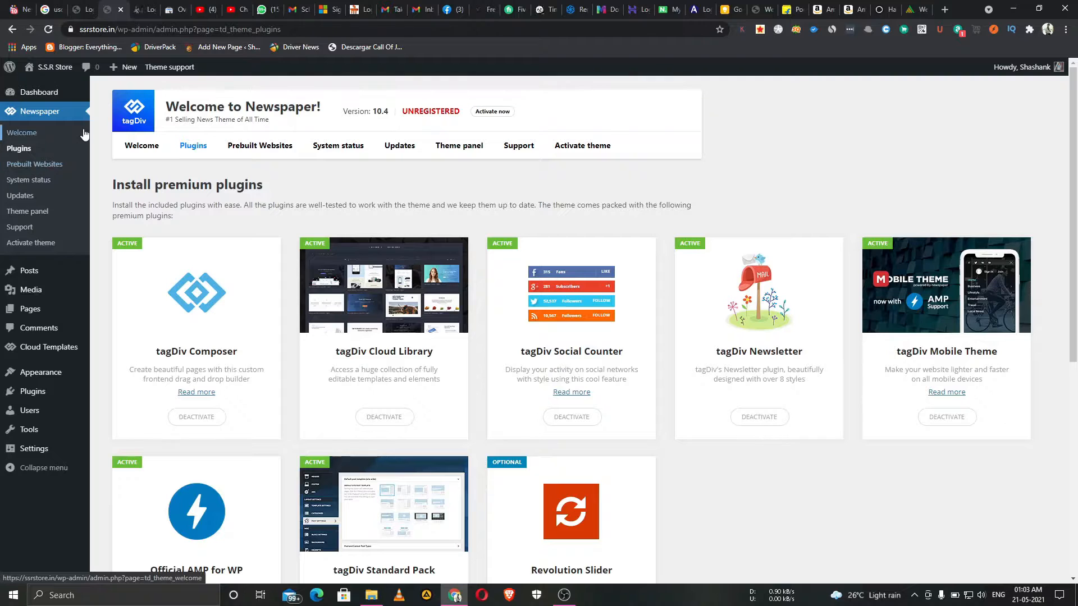
scroll(45, 288, down, 1)
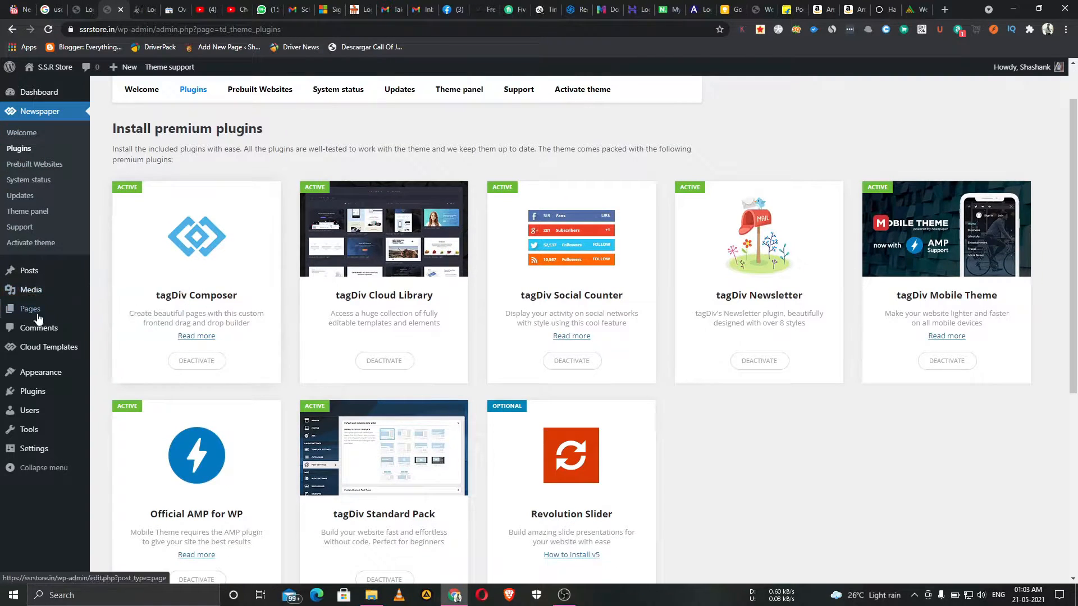
Step: Review the dashboard, including Site Health Status, the search engine note in At a Glance, and WordPress Events and News
click(45, 95)
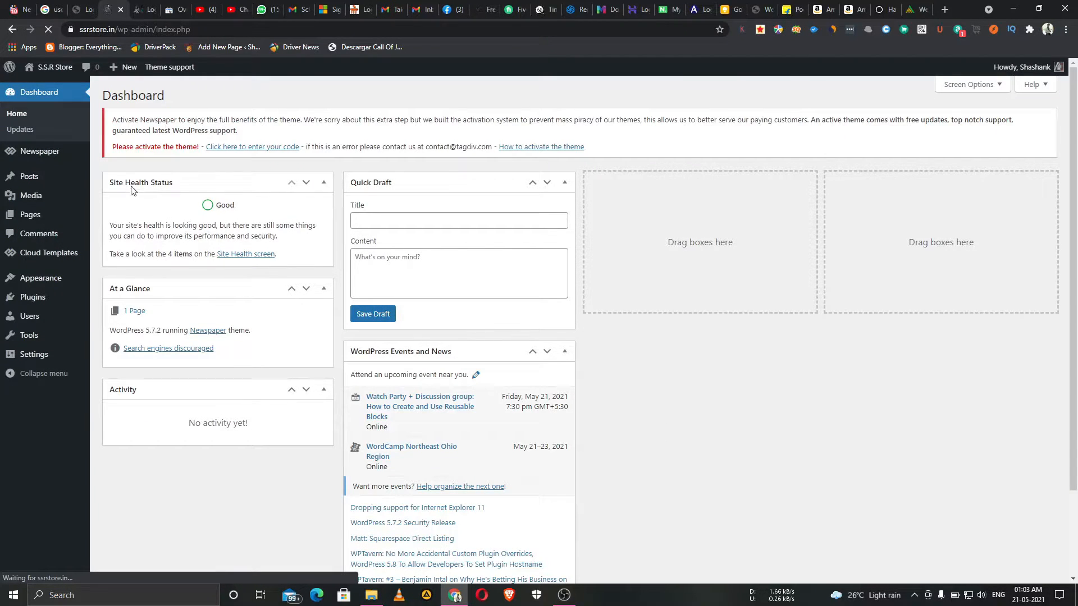
mouse_move(172, 182)
mouse_down()
mouse_move(159, 184)
mouse_move(179, 186)
mouse_up()
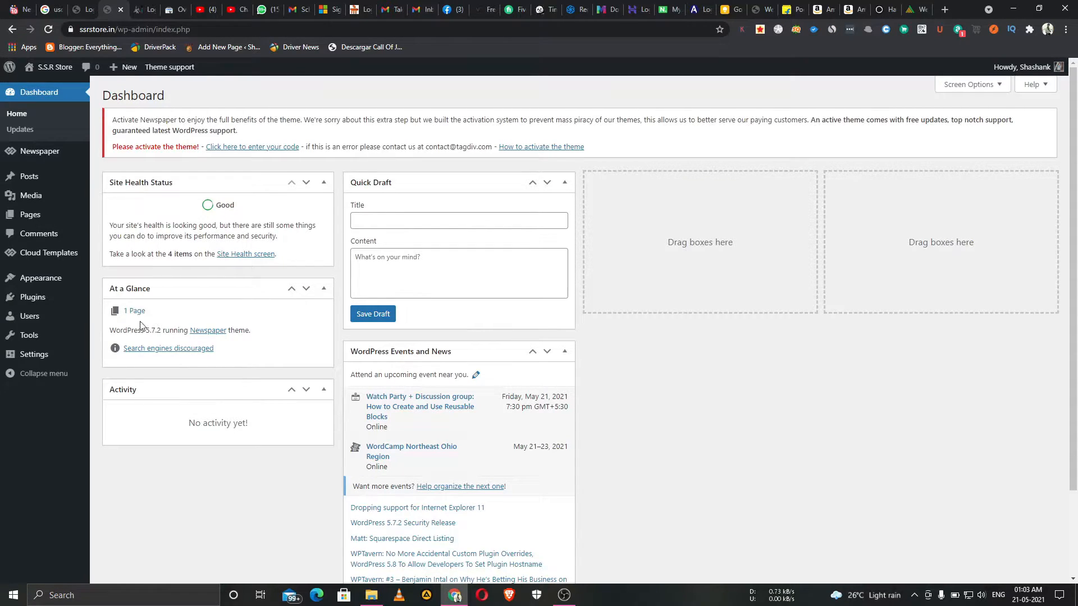
drag(222, 352, 126, 348)
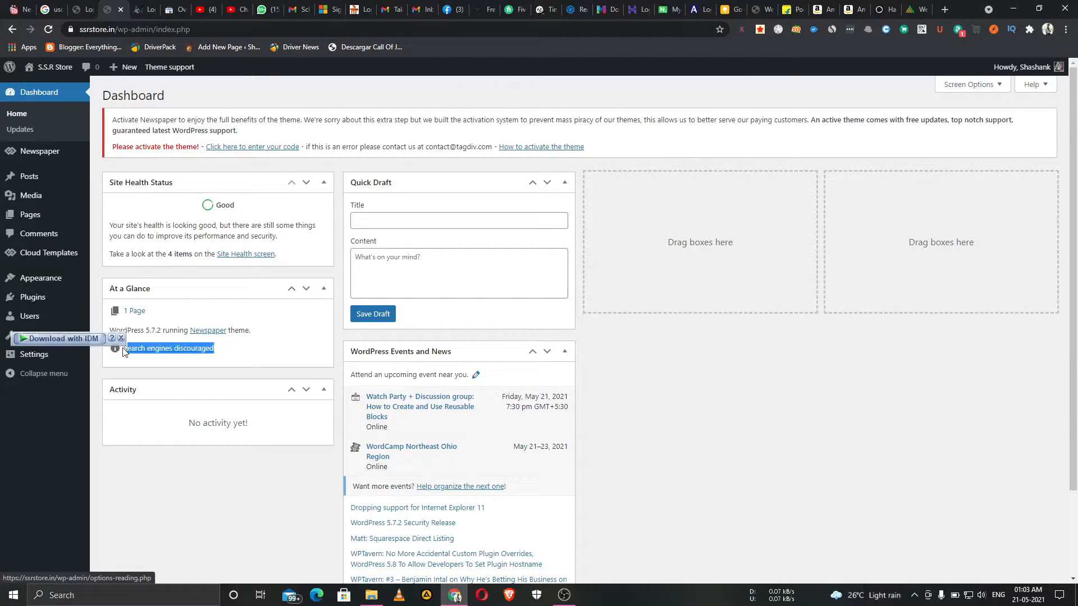
mouse_move(45, 356)
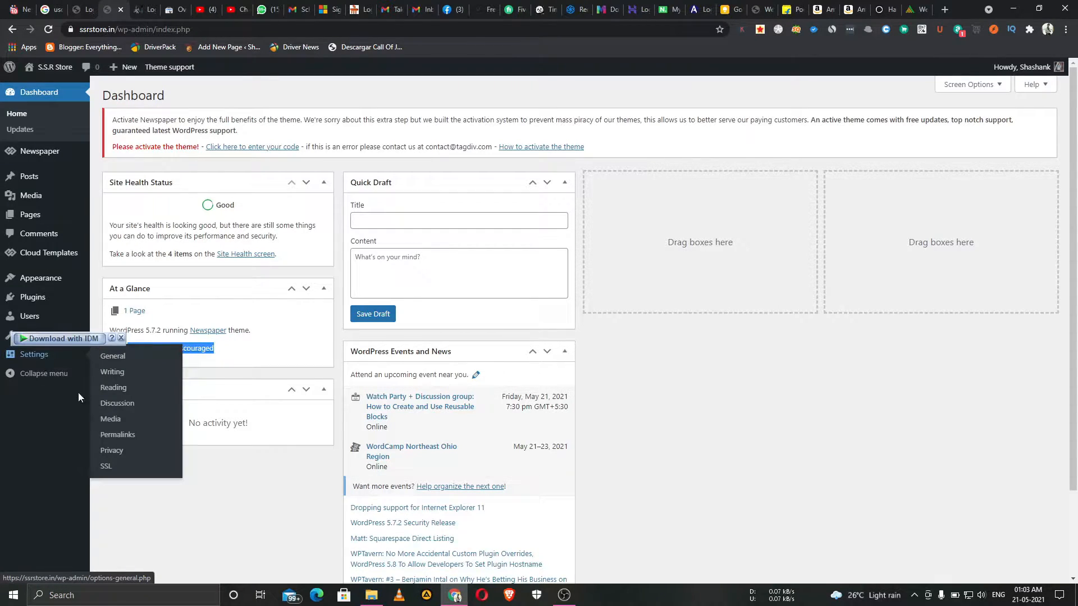
click(240, 354)
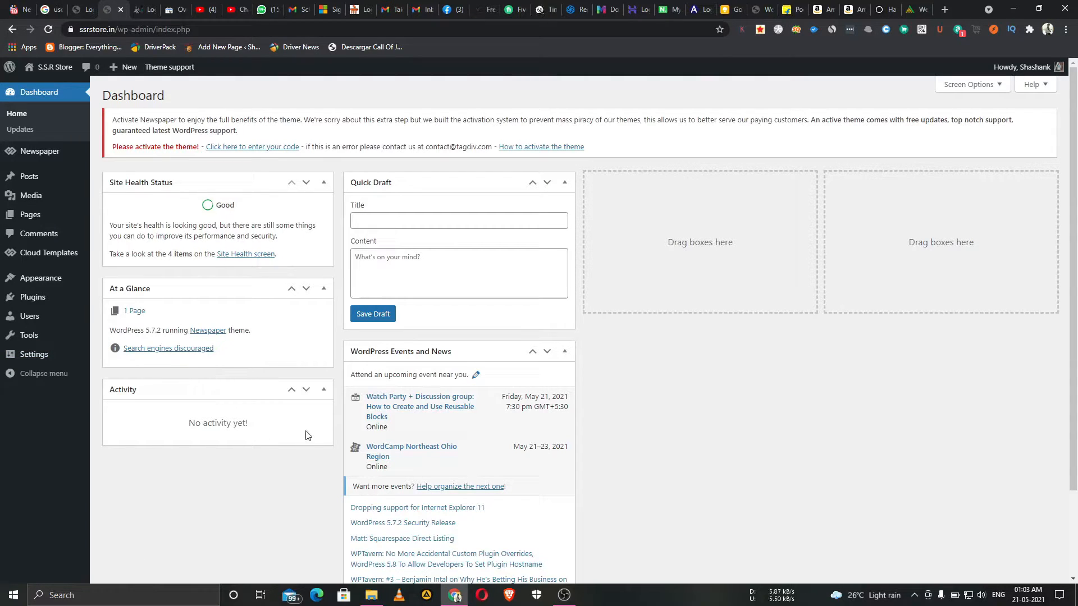
scroll(485, 399, down, 2)
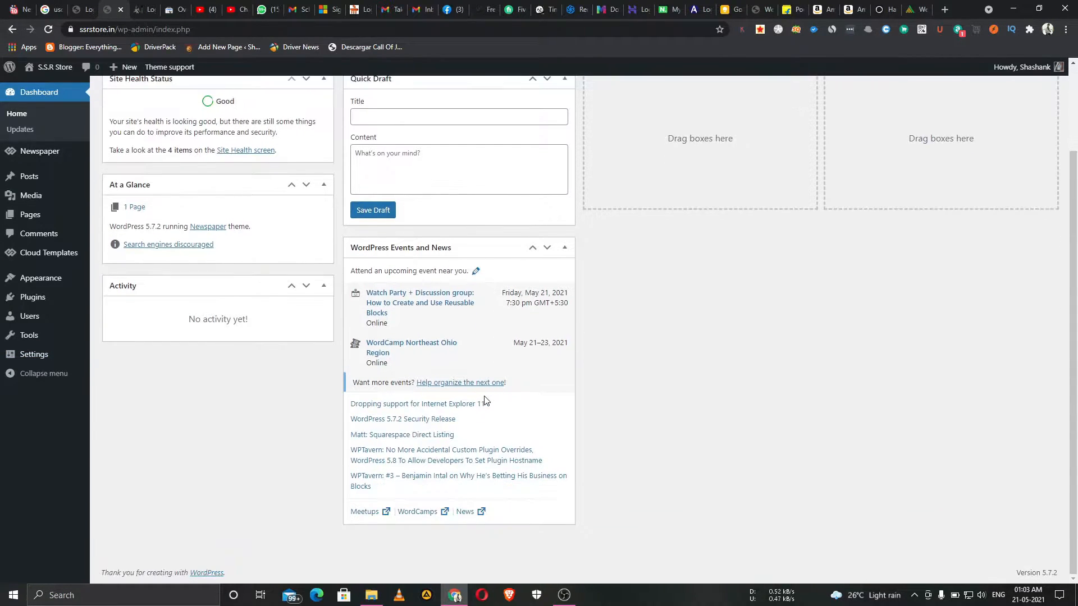
scroll(504, 417, up, 2)
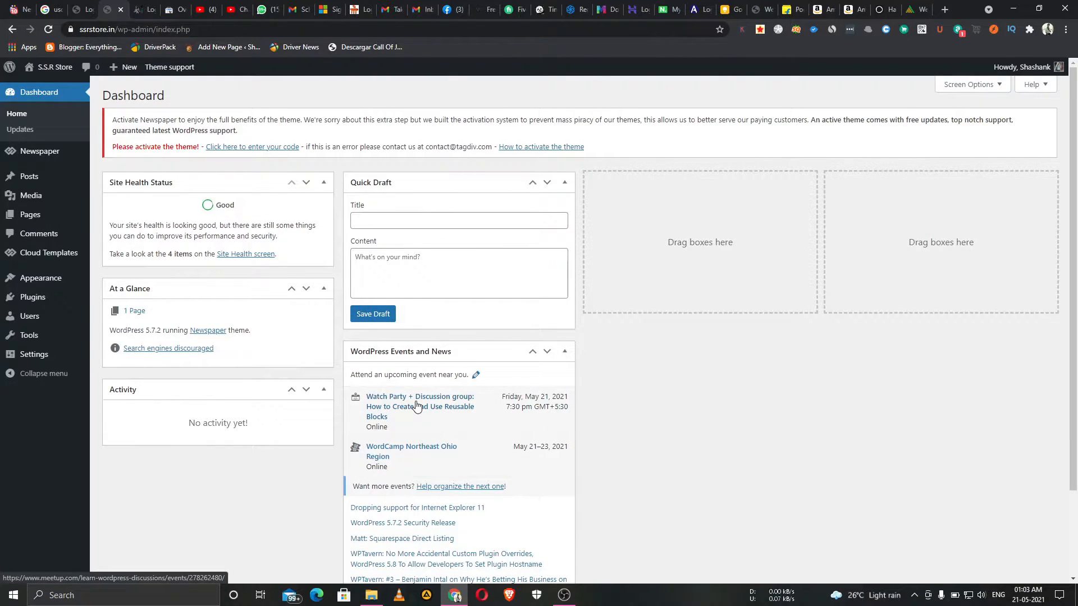
Step: Move the WordPress Events and News box up in the dashboard layout
click(532, 354)
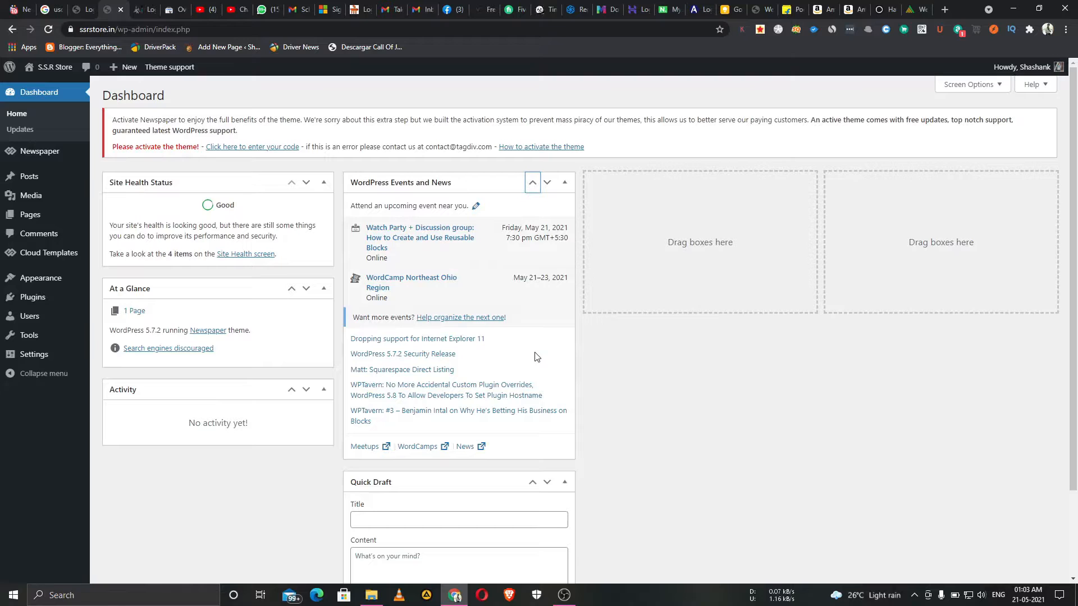
click(533, 184)
scroll(414, 407, down, 3)
scroll(361, 404, up, 3)
Step: Open a new post from the posts list, dismiss the block editor welcome guide, look over the post settings and return
click(34, 177)
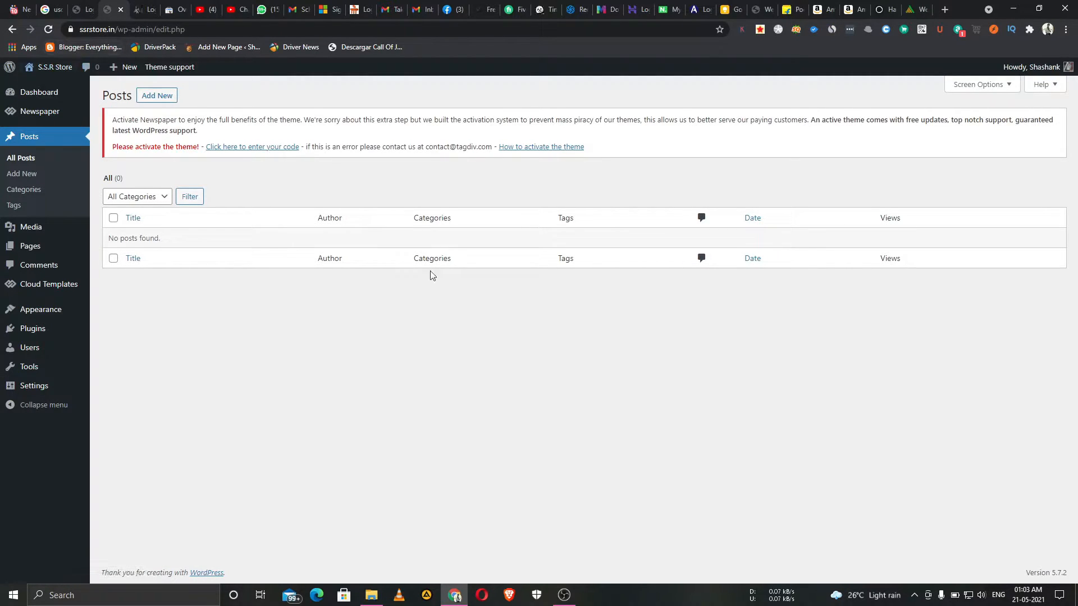
click(158, 96)
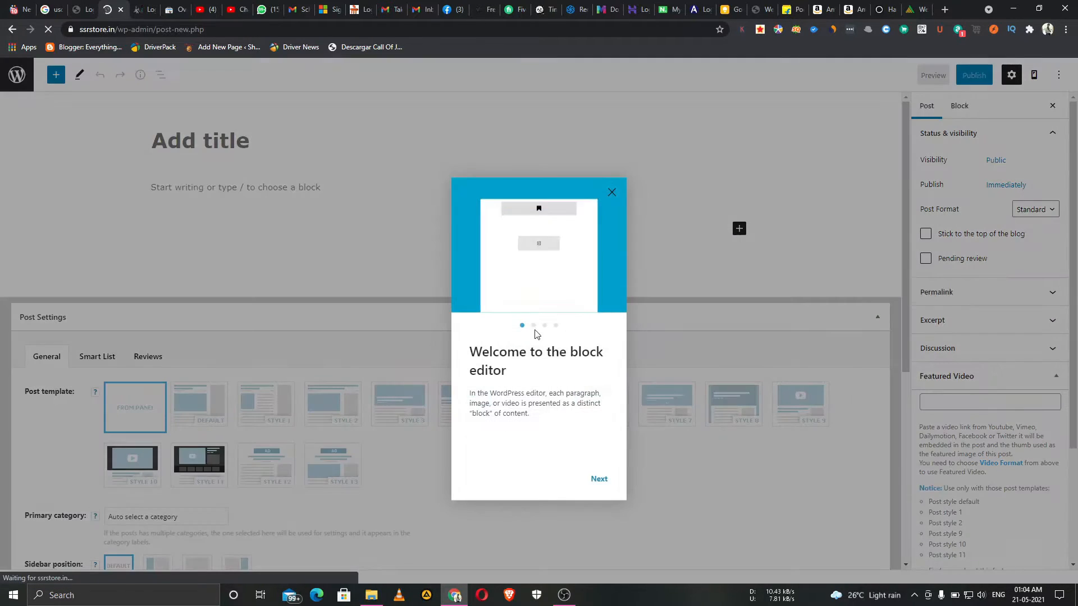
click(612, 174)
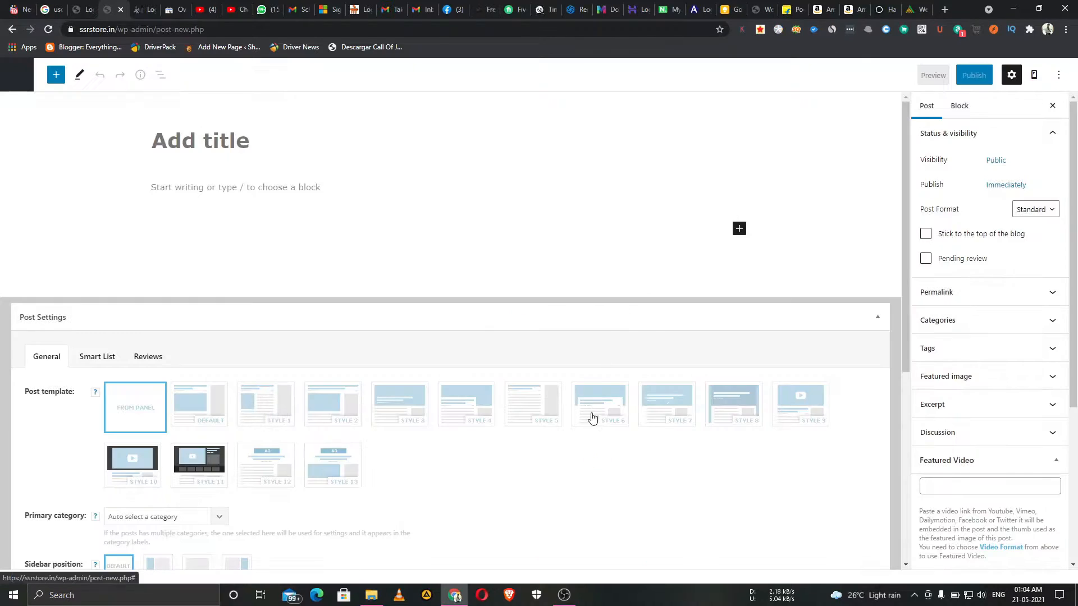
scroll(393, 472, down, 5)
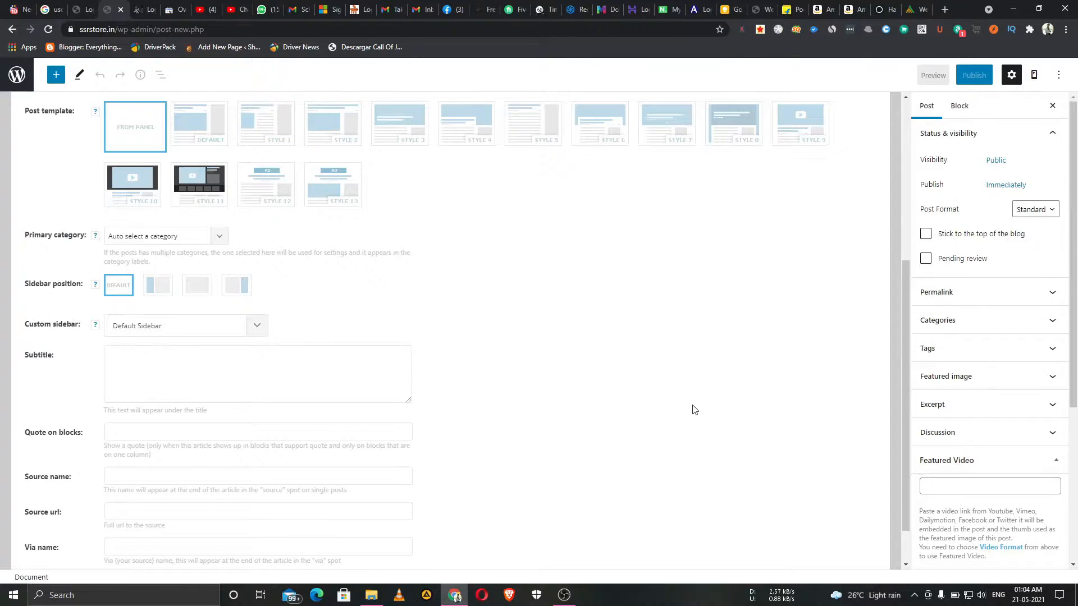
scroll(679, 411, up, 5)
click(12, 29)
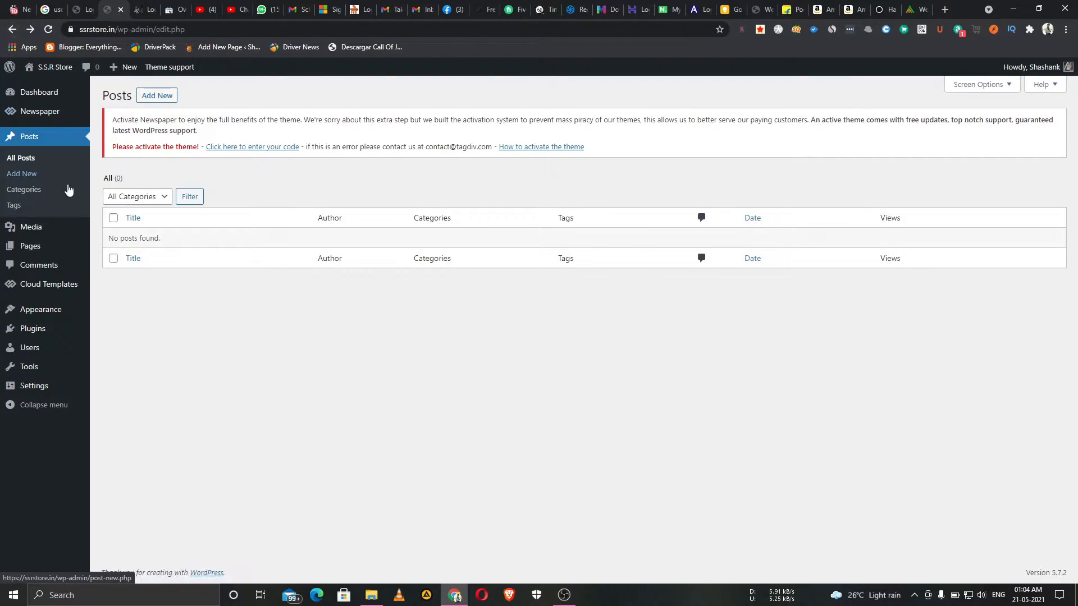
Step: View the post categories, the tags and the media library
click(23, 192)
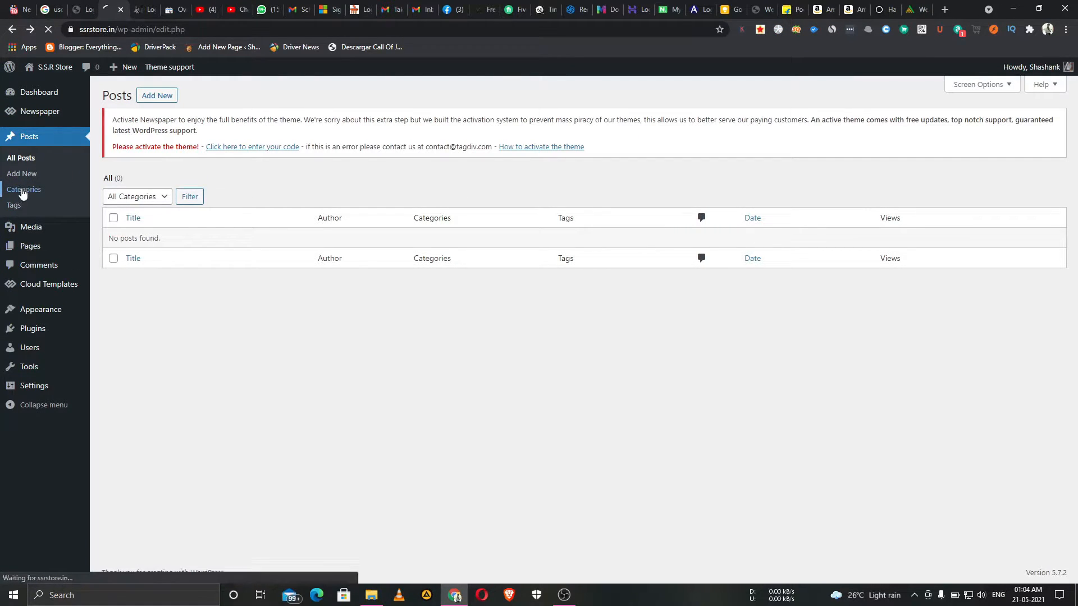
click(14, 206)
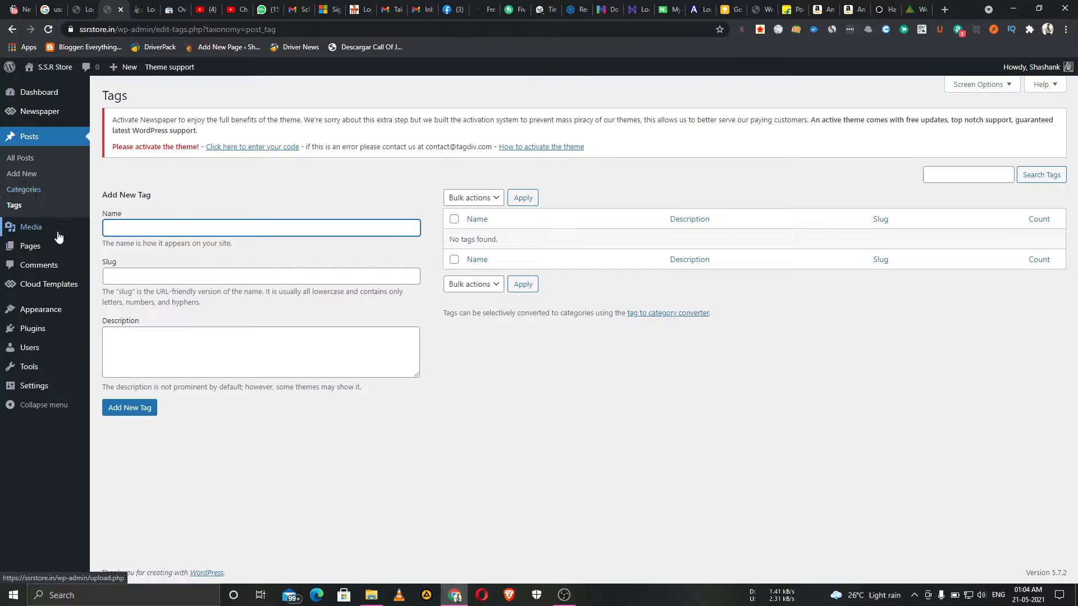
click(35, 229)
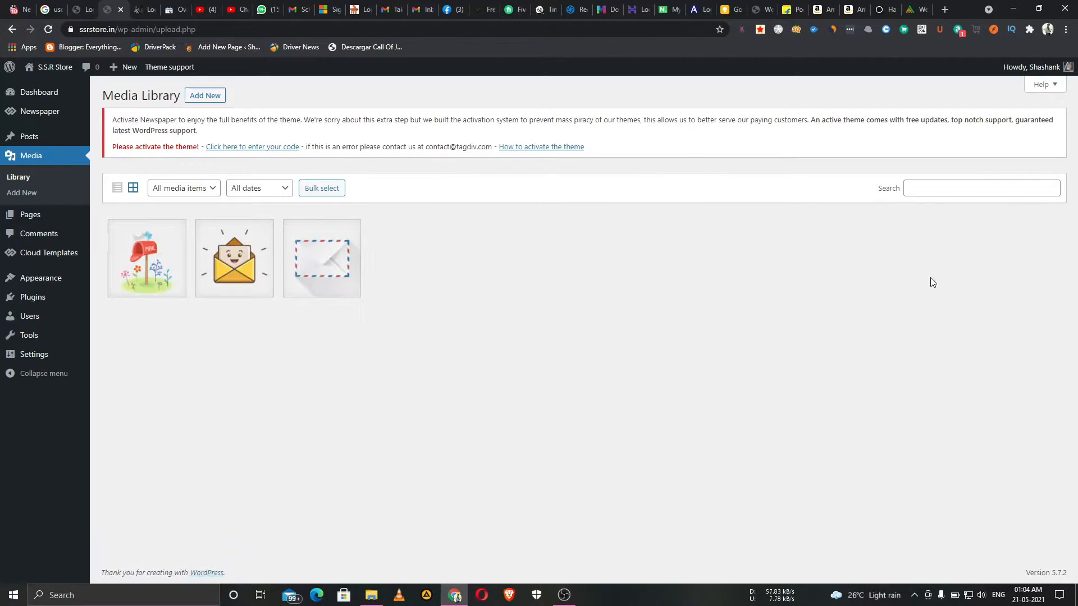
mouse_move(26, 143)
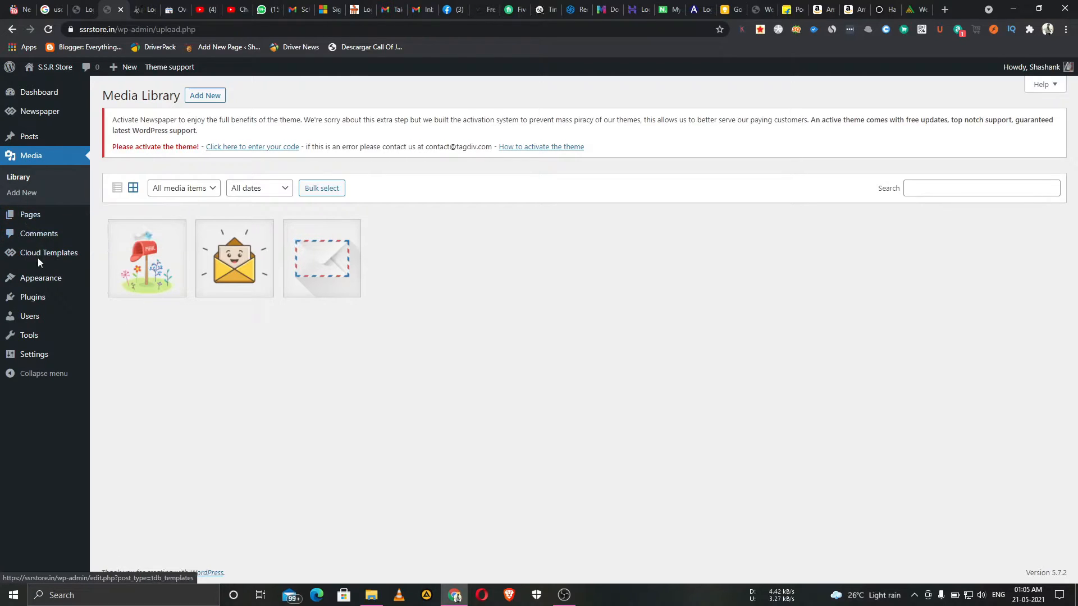
Step: Open the list of all pages and look over the Sample Page and Privacy Policy entries
click(36, 216)
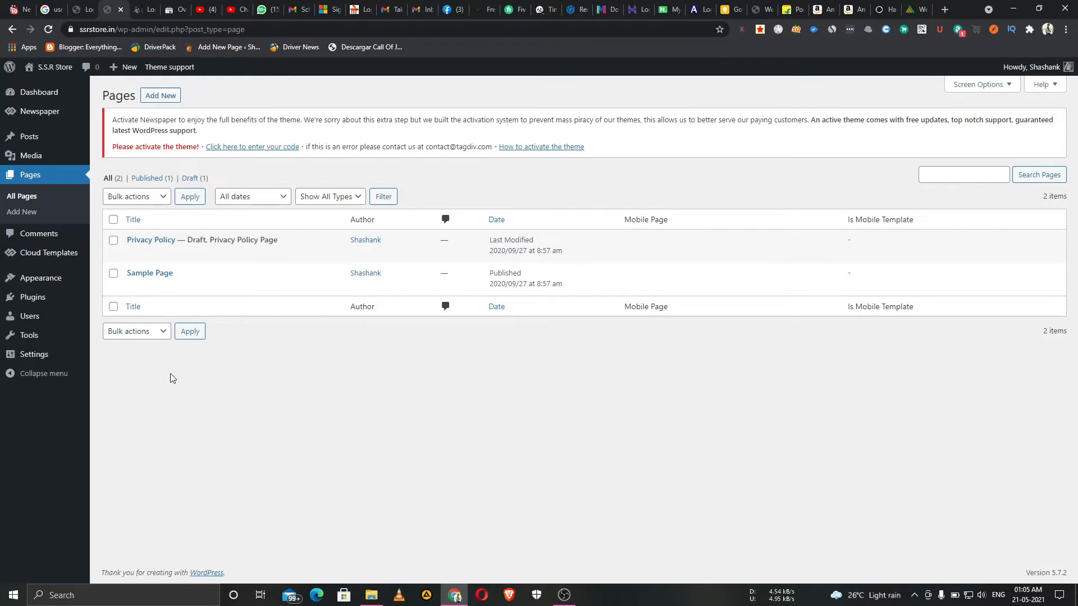
mouse_move(151, 287)
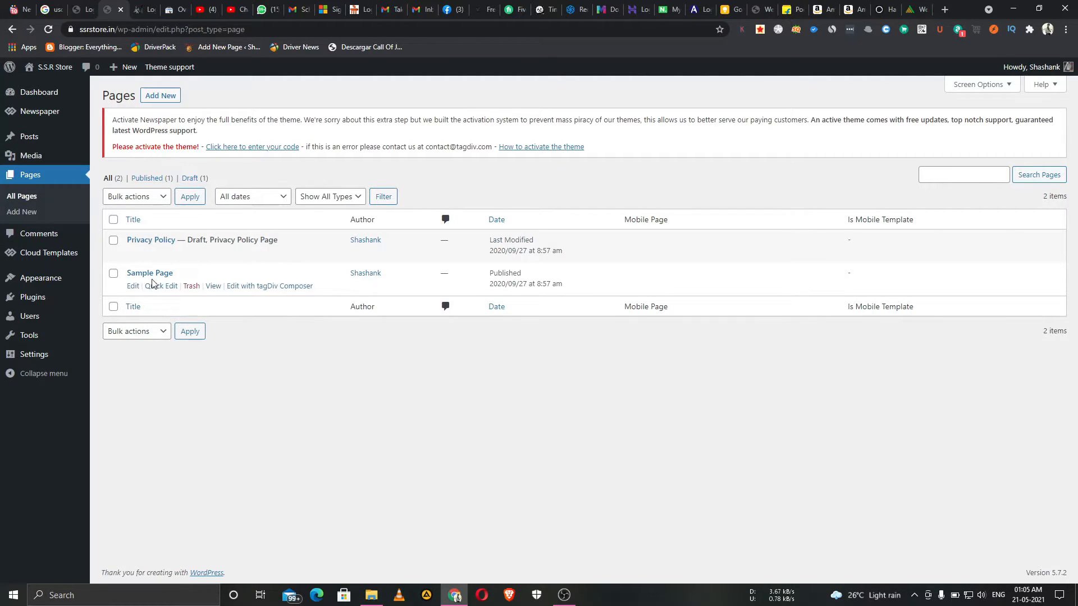
mouse_move(163, 259)
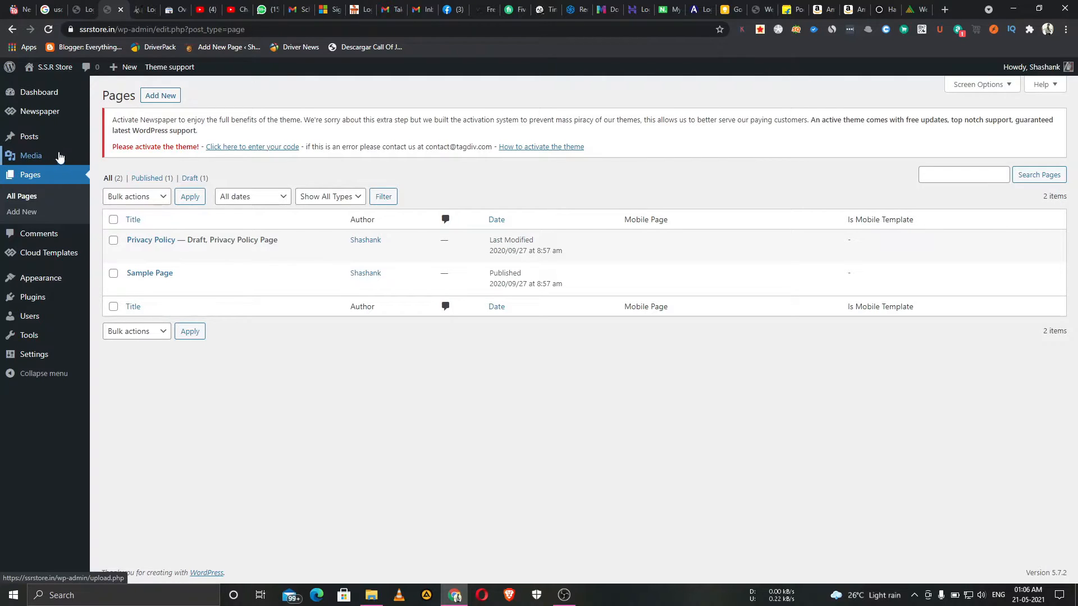
Step: View the list of comments and the list of Cloud Templates
mouse_move(51, 143)
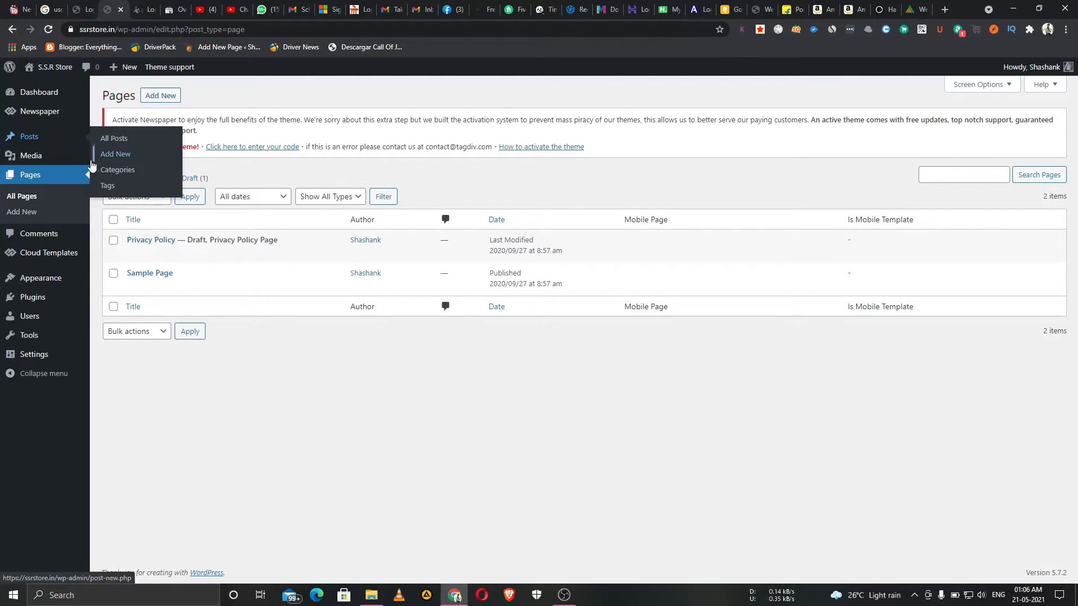
click(58, 243)
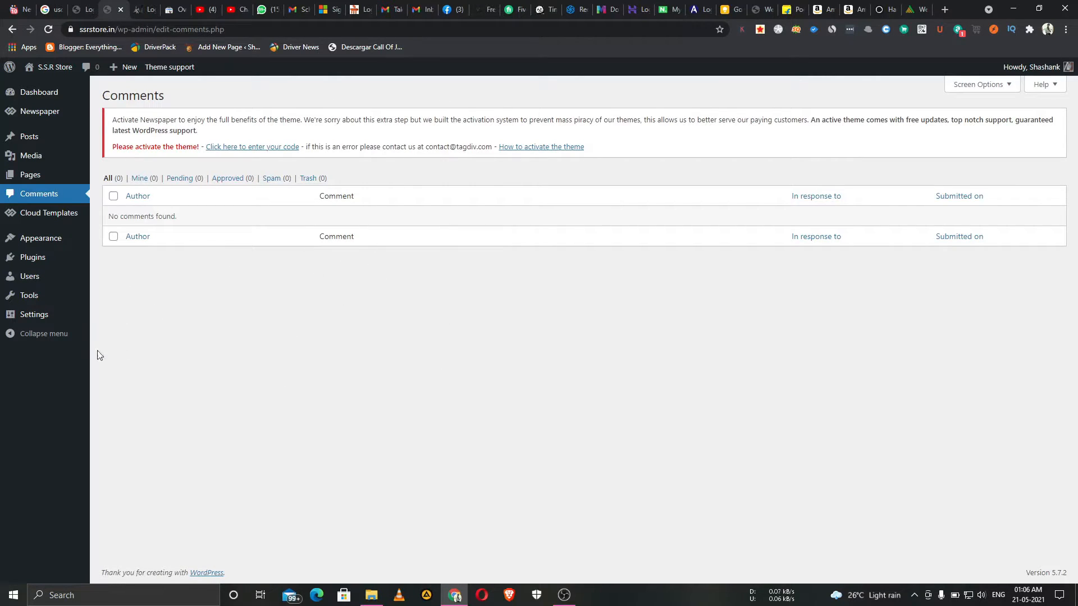
click(35, 220)
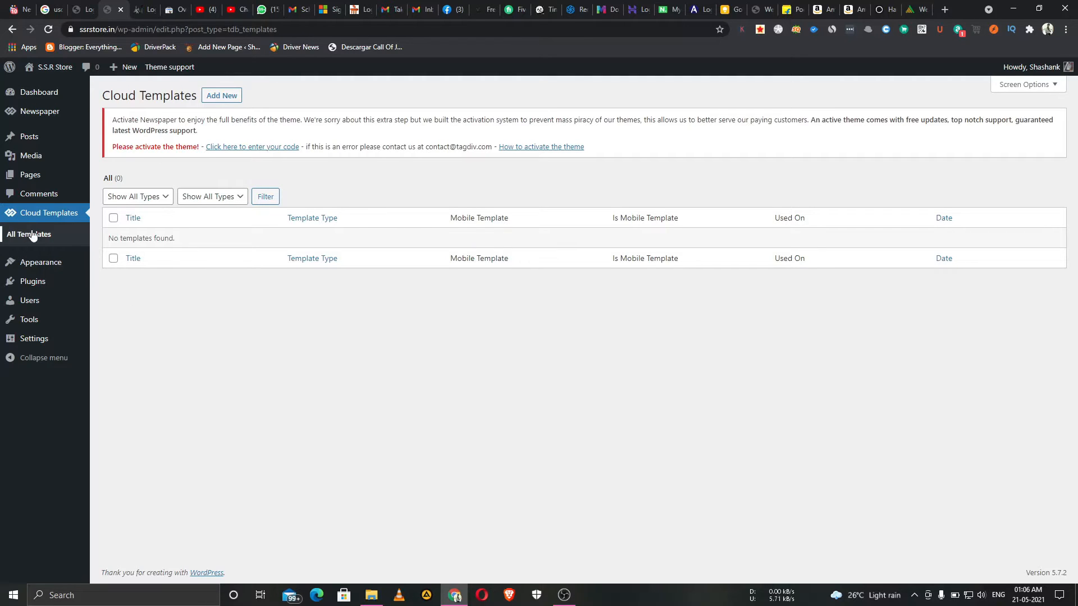
Step: Open the installed themes and delete the Shark Magazine theme, confirming its removal
mouse_move(36, 114)
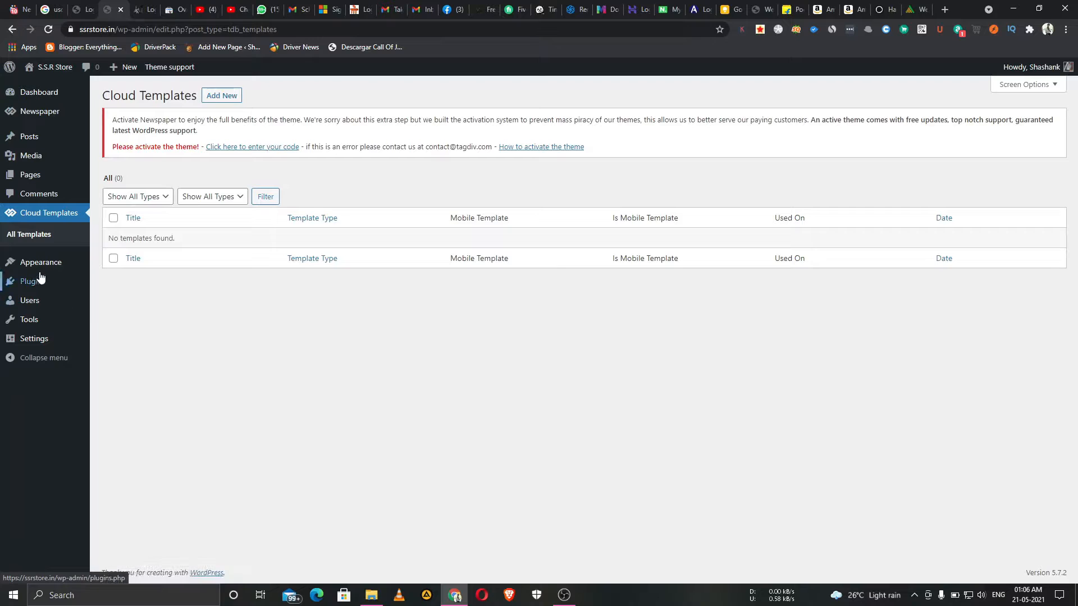
mouse_move(39, 270)
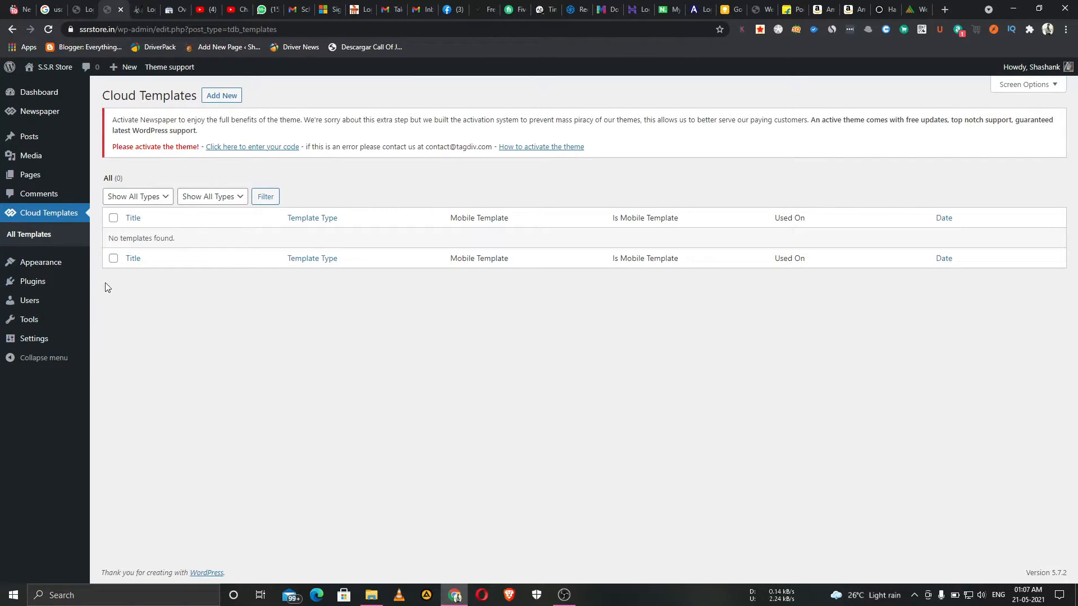
click(40, 266)
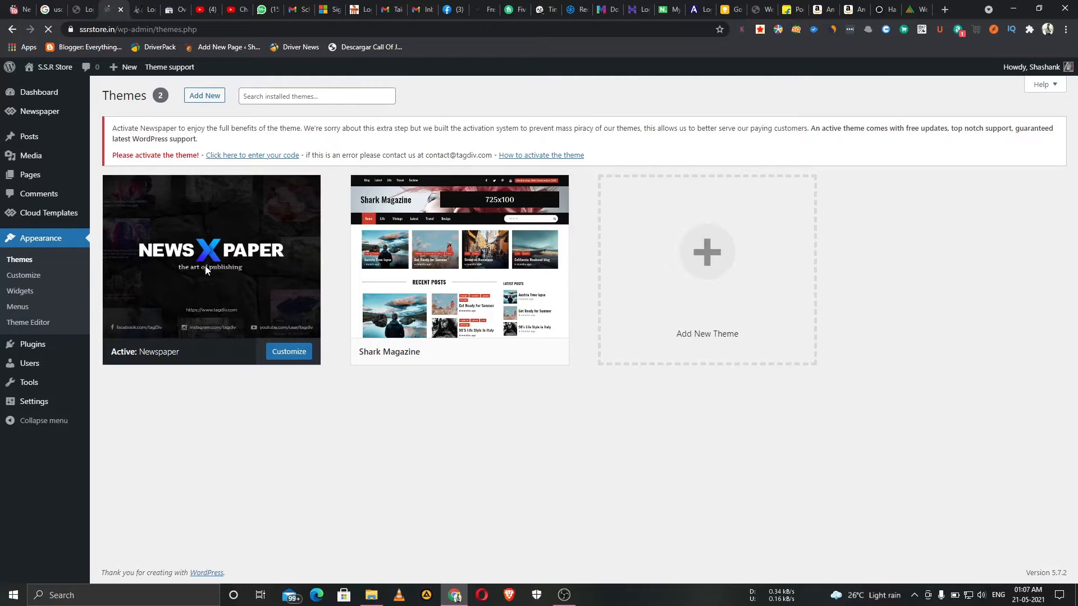
mouse_move(212, 276)
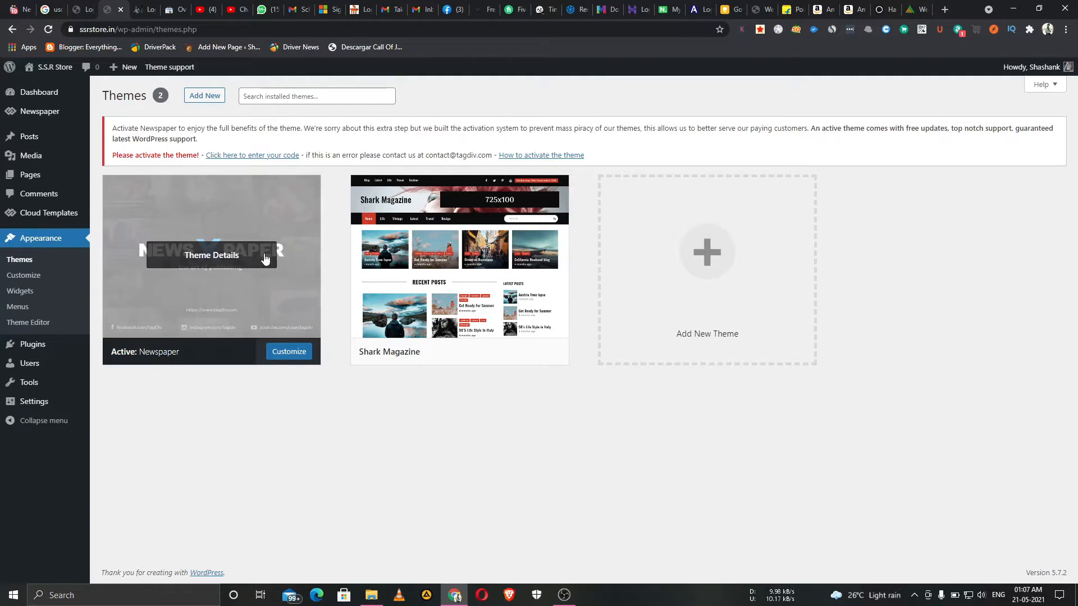
mouse_move(478, 281)
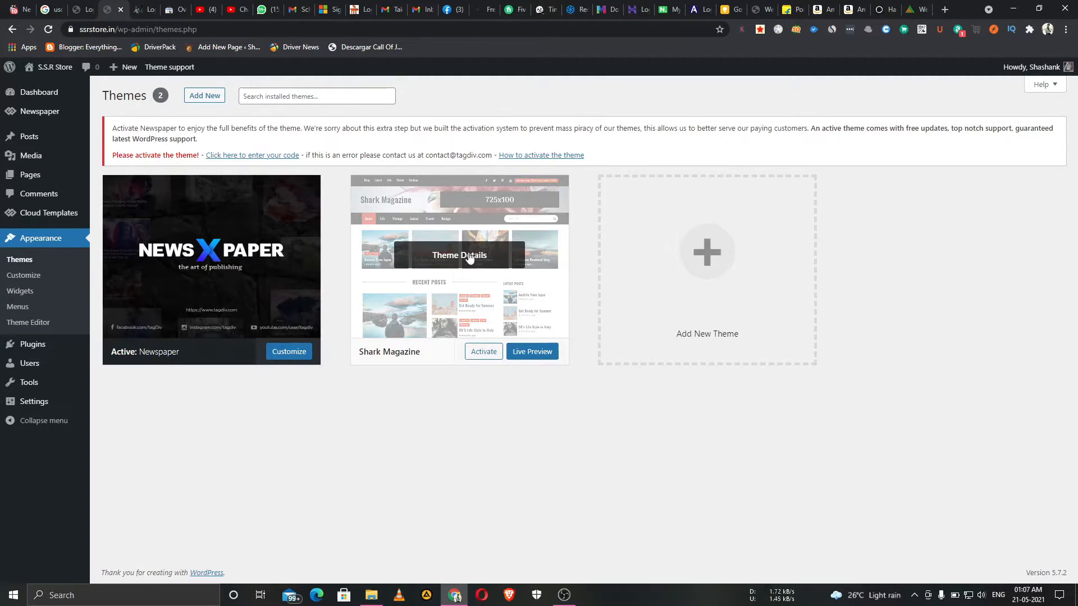
click(469, 257)
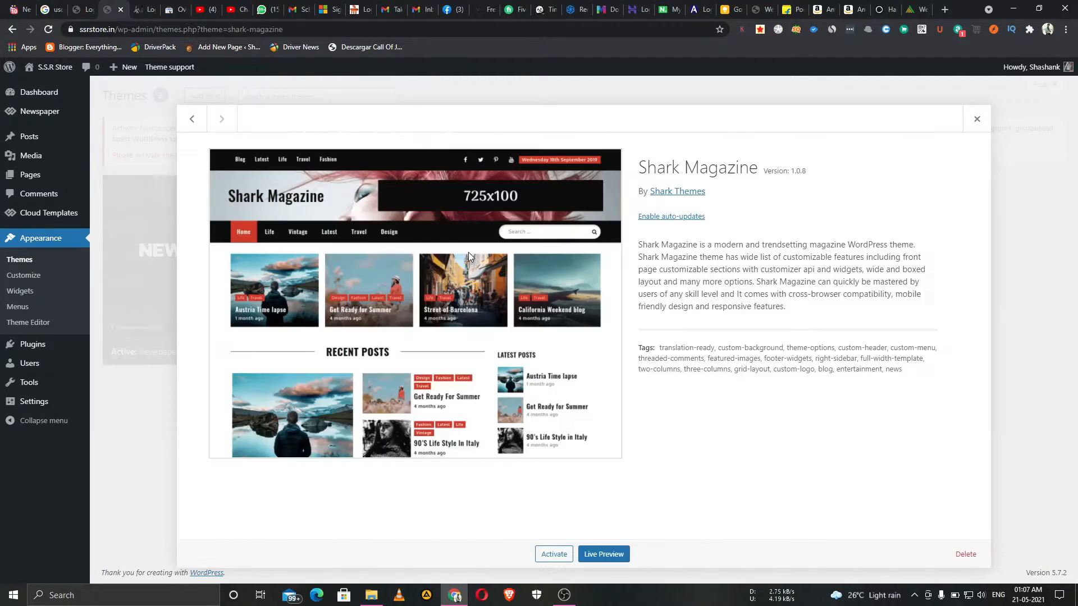
click(965, 554)
click(592, 115)
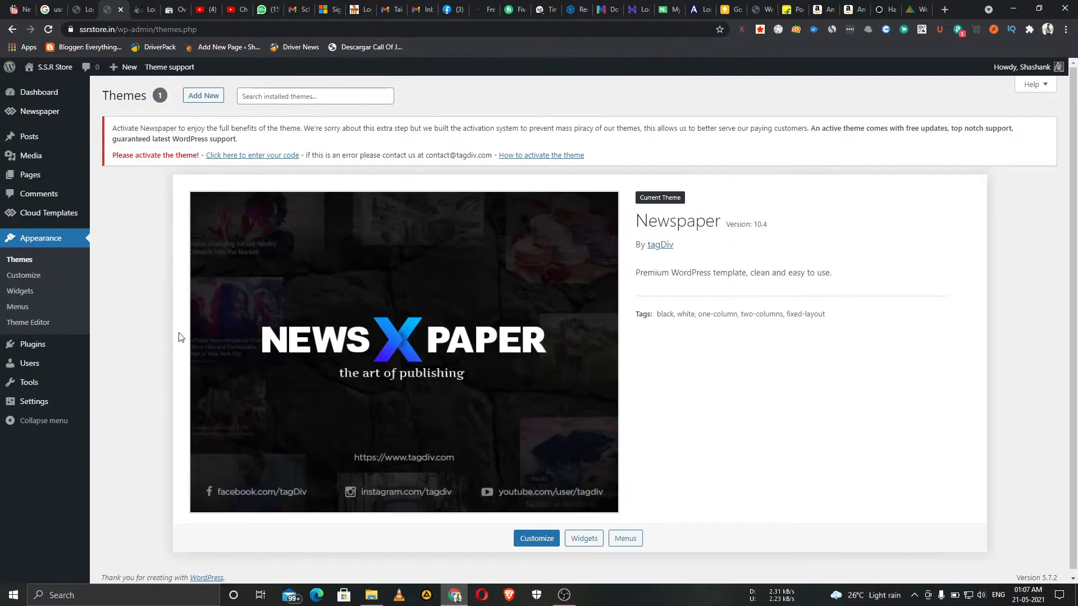
Step: Open the theme customizer, look over the Site Identity settings and return to the list of customizer sections
click(21, 275)
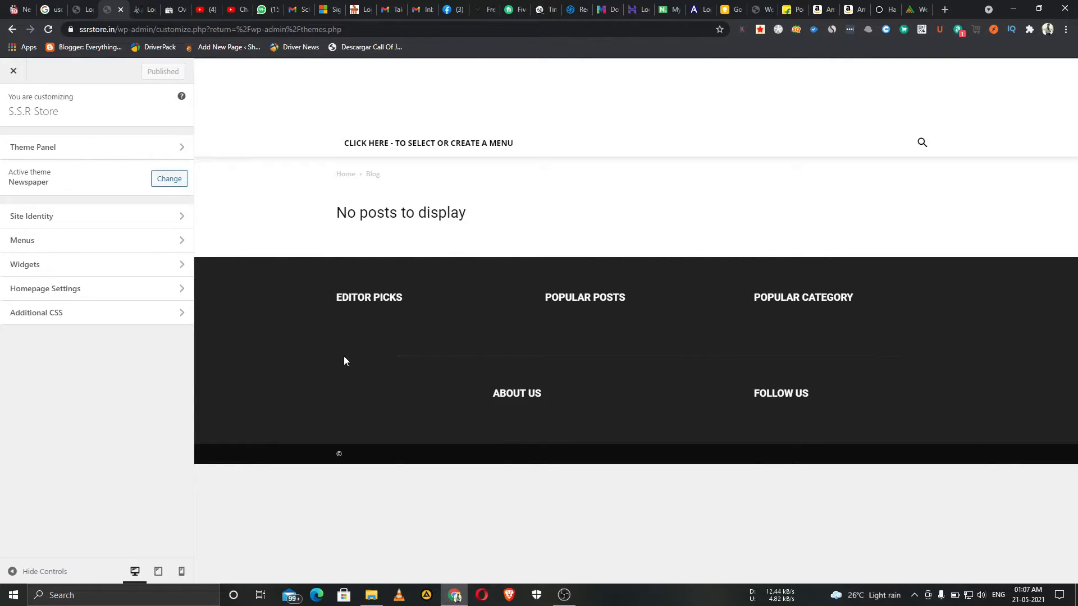
click(113, 215)
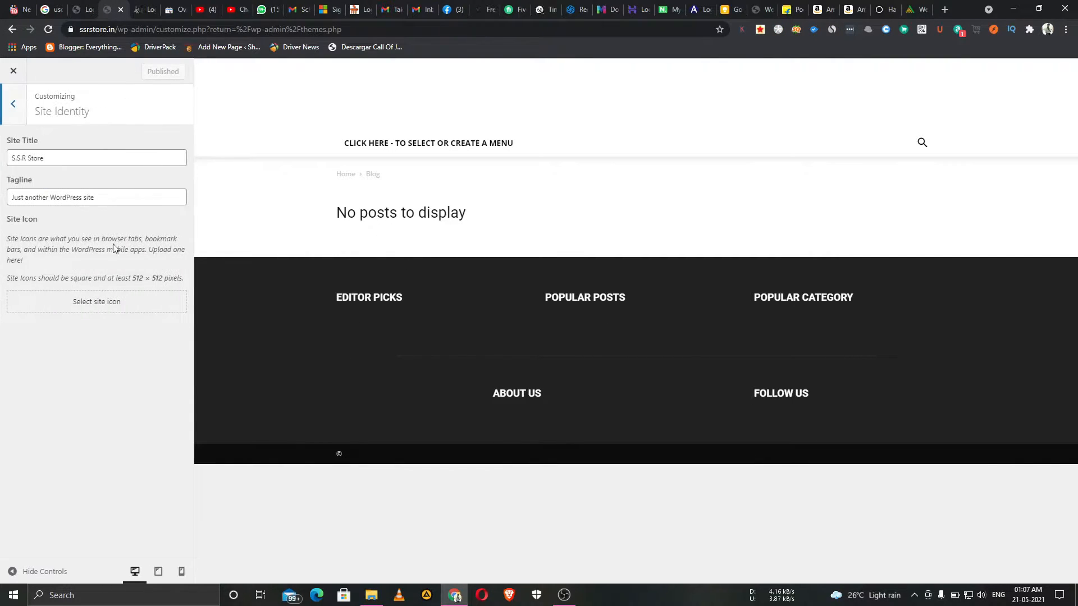
click(16, 108)
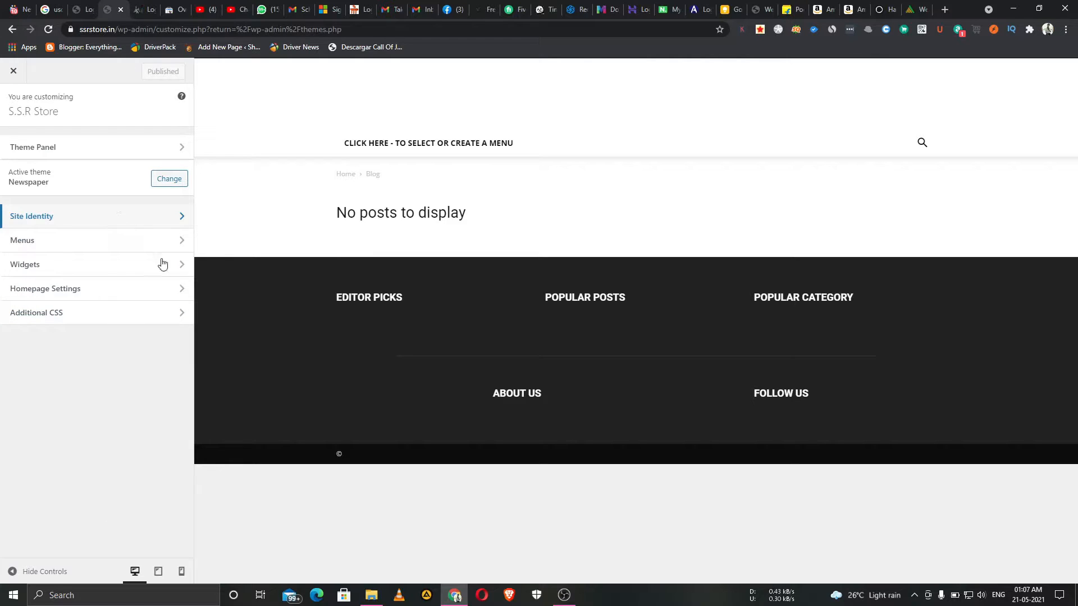
Step: Preview the site at tablet and mobile sizes, look down the mobile layout and close the customizer
click(161, 576)
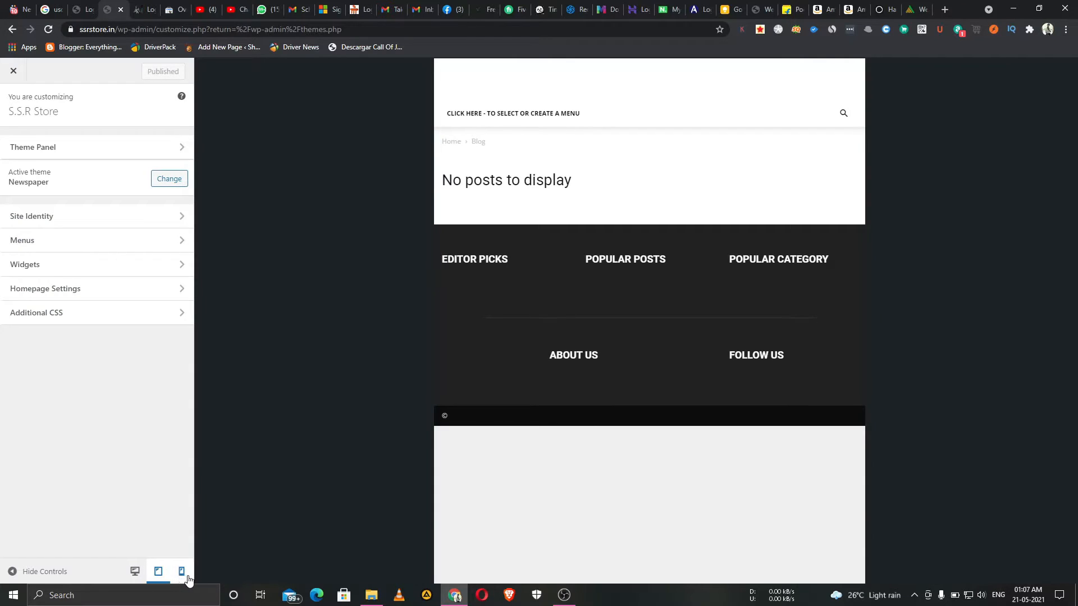
click(187, 577)
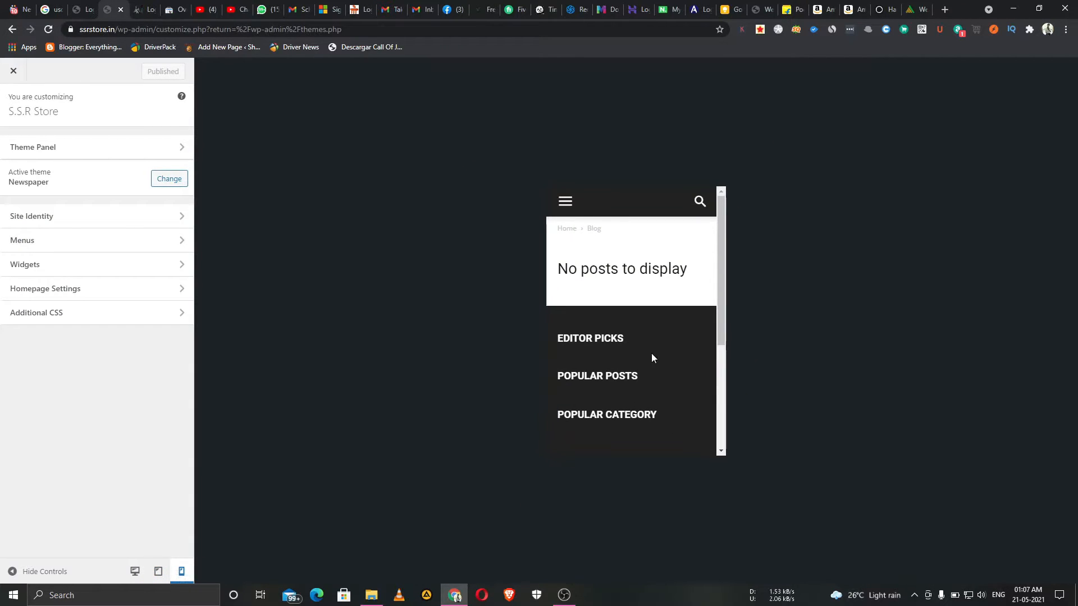
scroll(676, 337, down, 3)
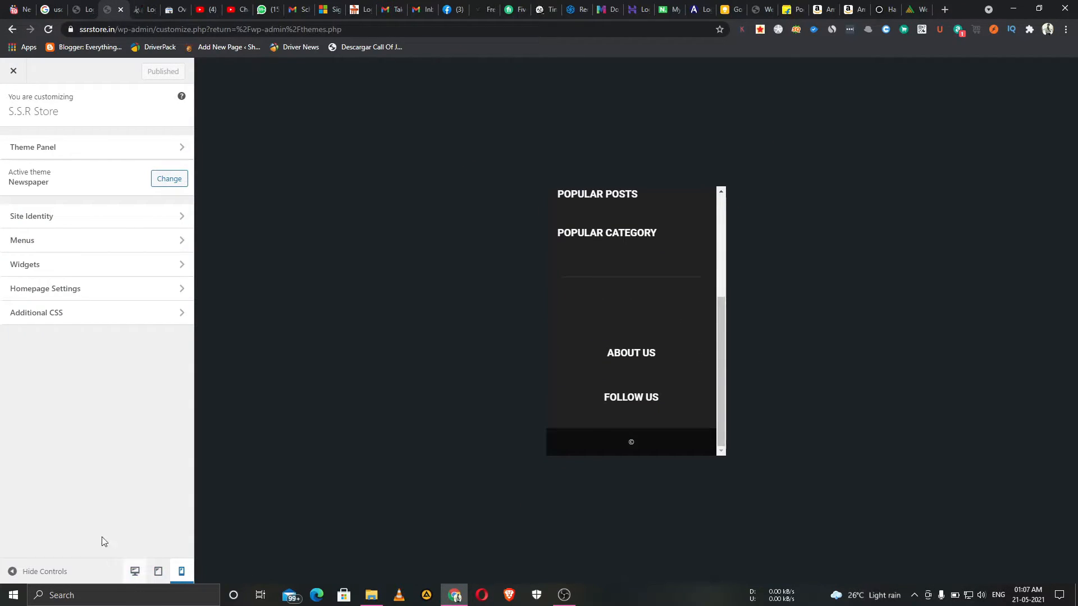
click(12, 72)
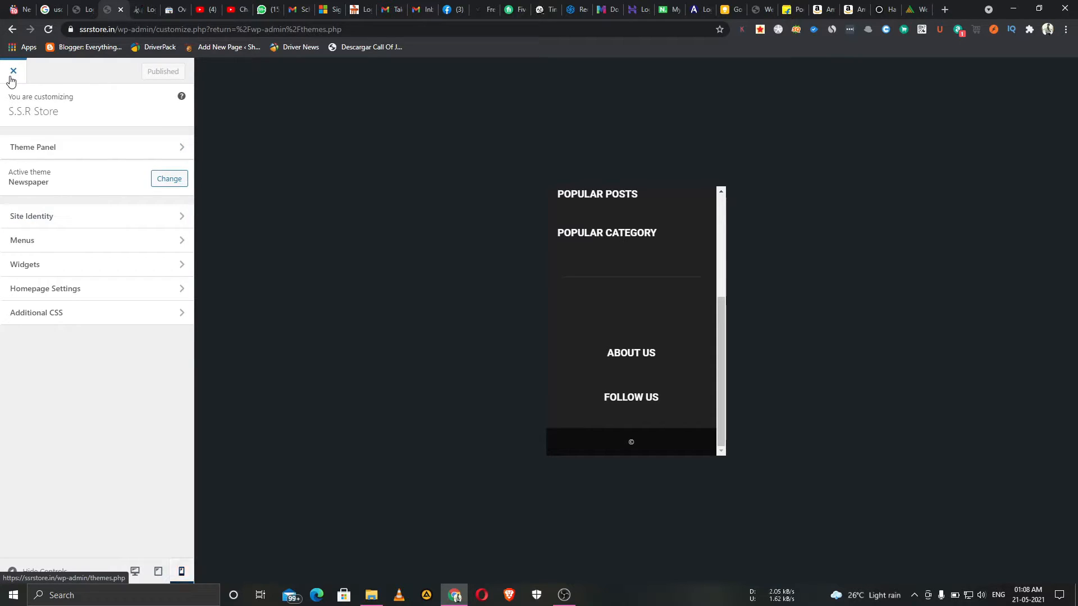
Step: Open the Widgets page, view the live site in a new browser tab and return to the widgets
click(13, 289)
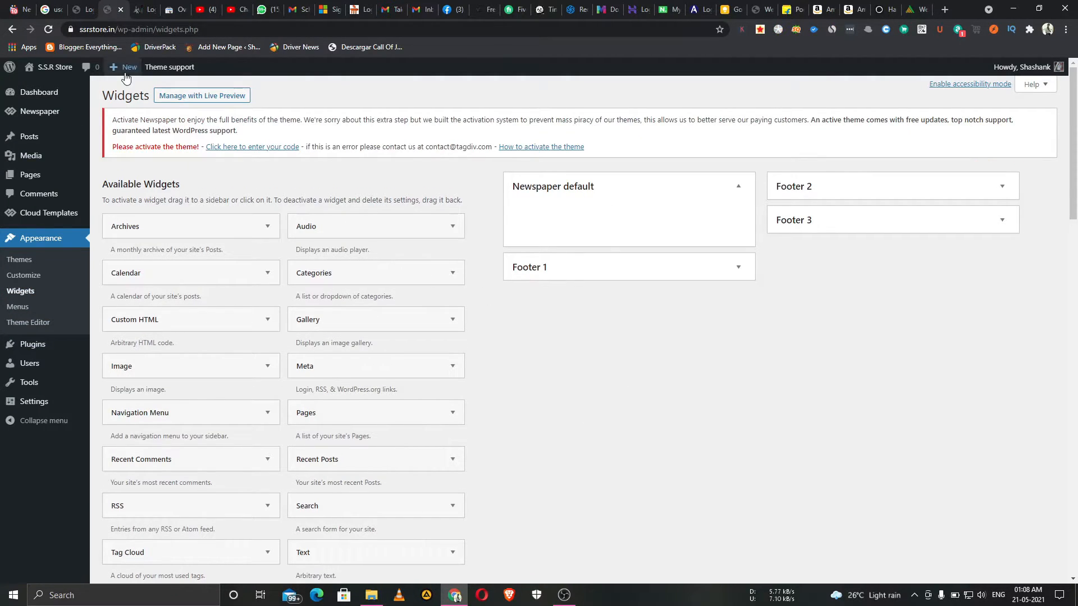
mouse_move(44, 75)
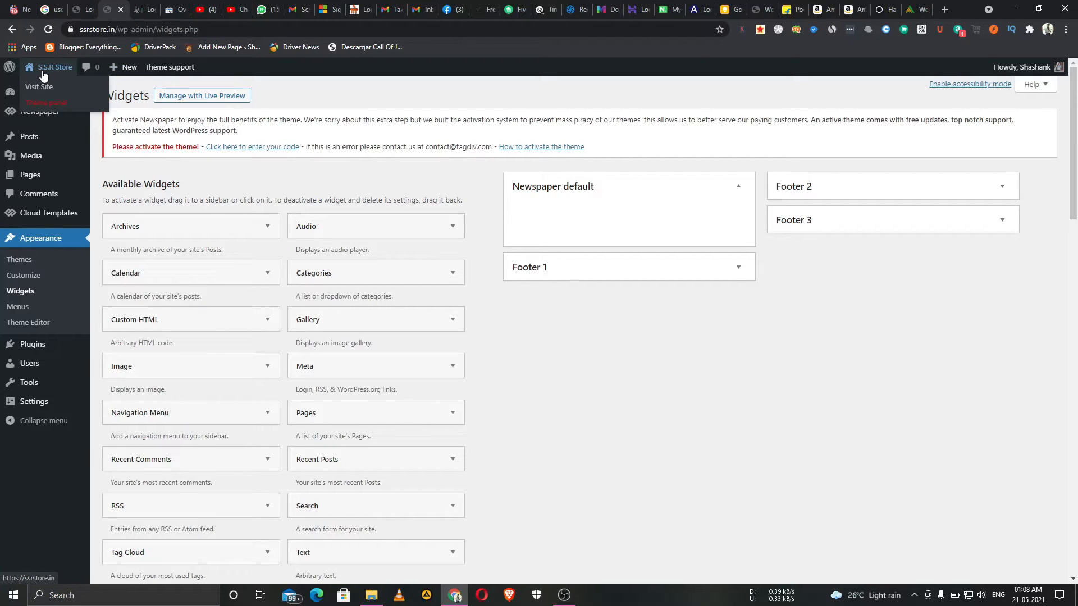
right_click(45, 86)
click(76, 97)
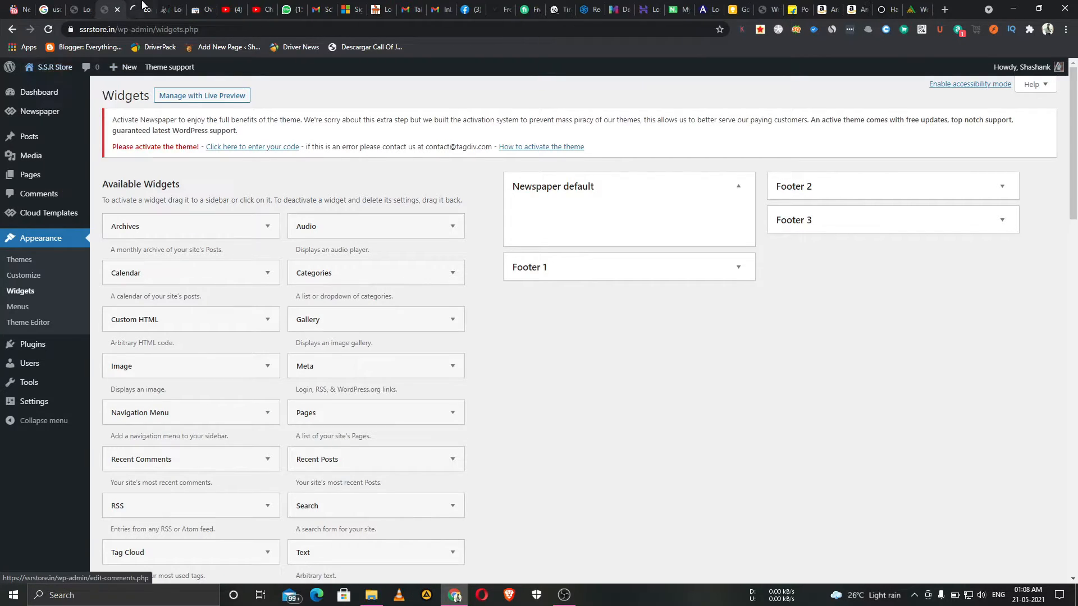
click(142, 6)
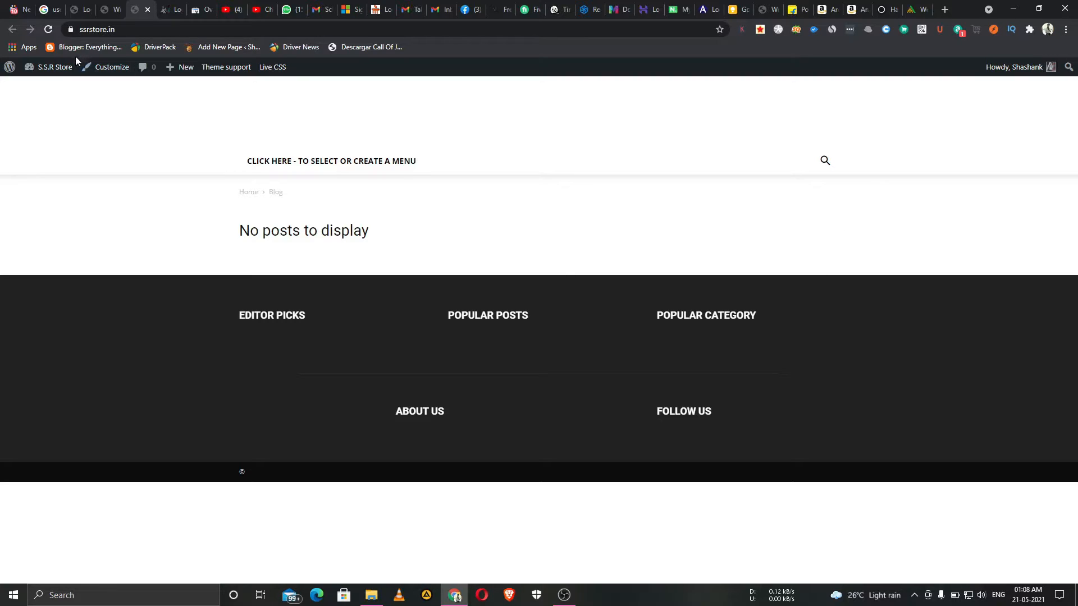
click(102, 13)
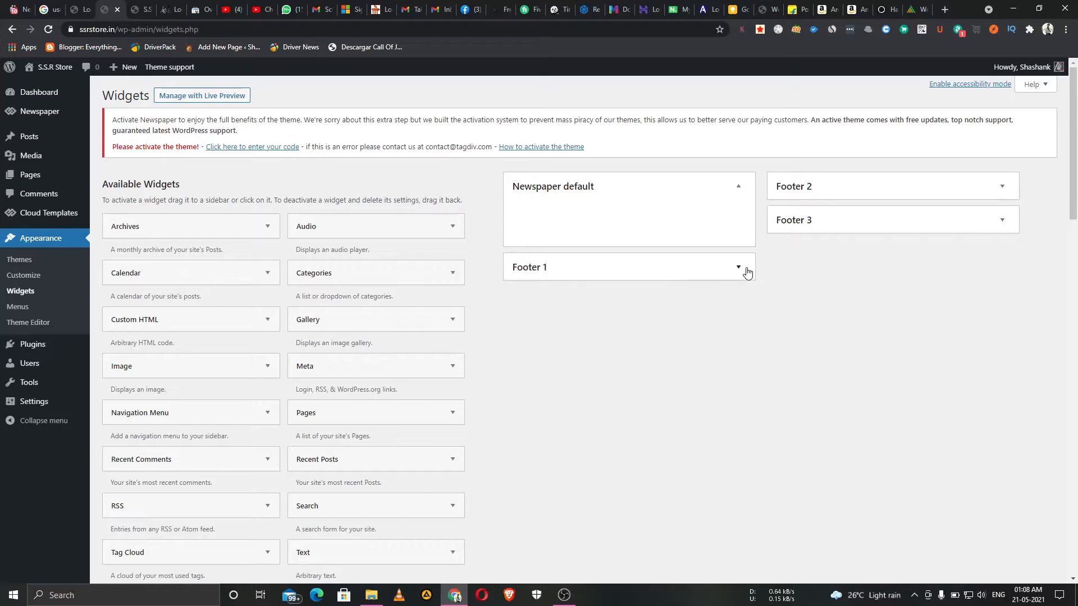
Step: Check the live site again, then expand and collapse the Footer 1, Footer 3 and Footer 2 widget areas
click(141, 9)
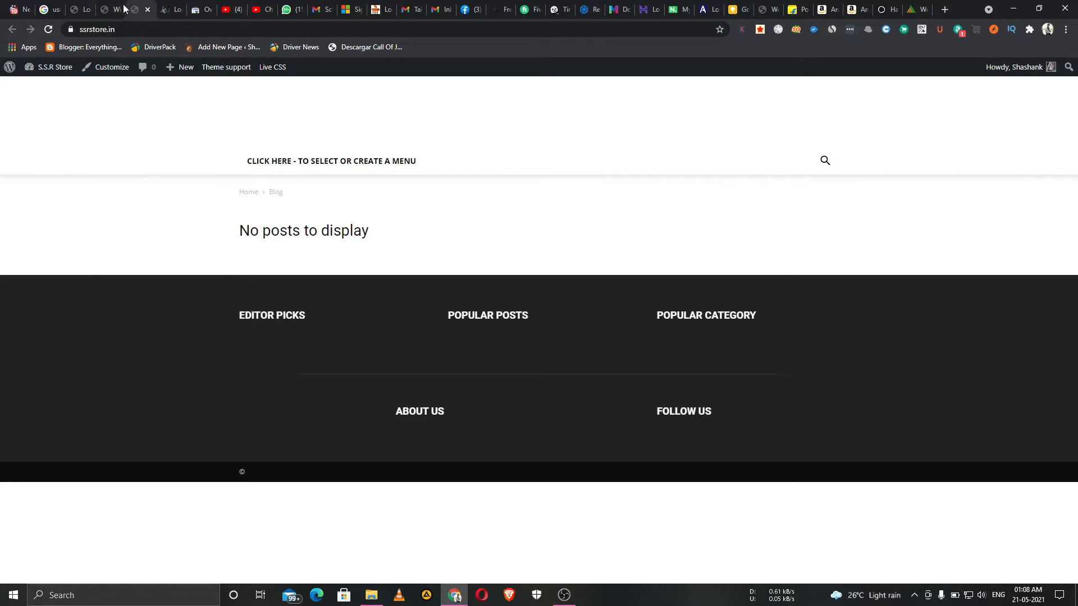
click(105, 10)
click(739, 268)
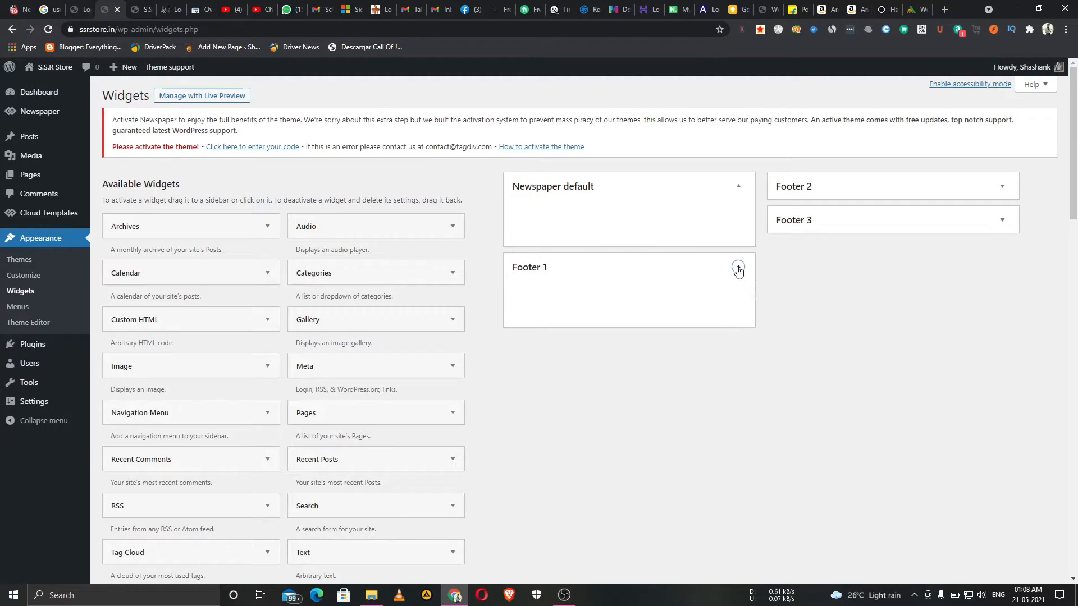
click(738, 269)
click(849, 231)
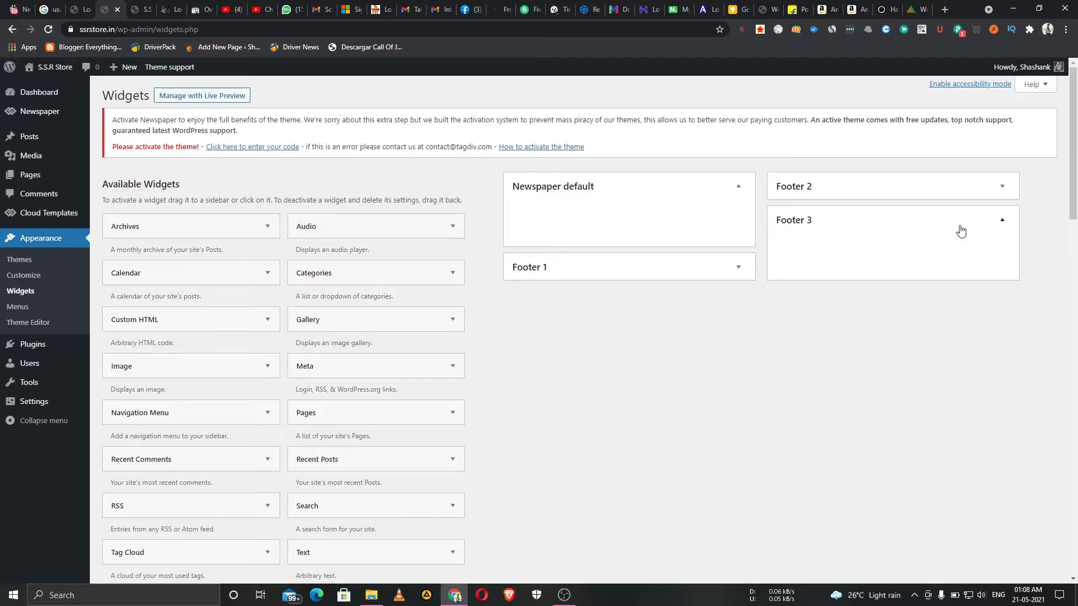
click(1002, 226)
click(959, 187)
click(961, 191)
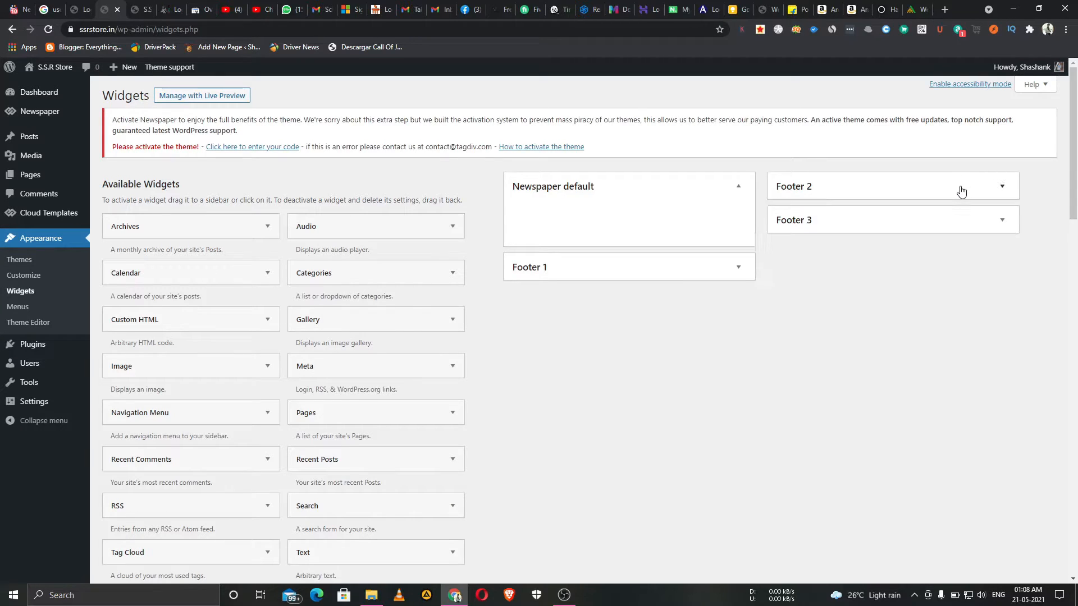
Step: Compare the live site's footer columns and menu area with the Widgets page
click(144, 10)
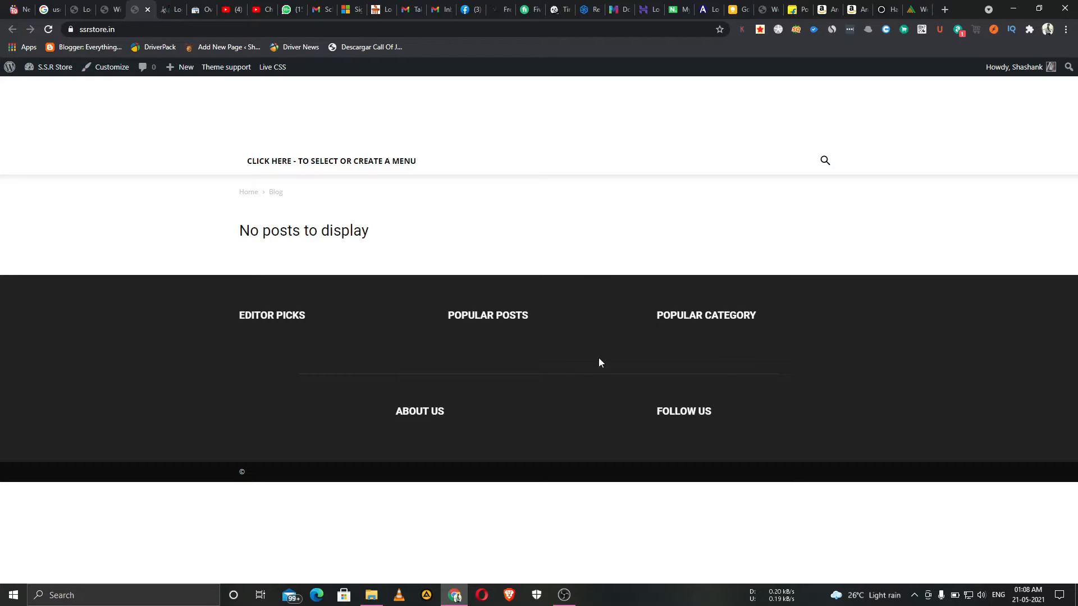
click(105, 11)
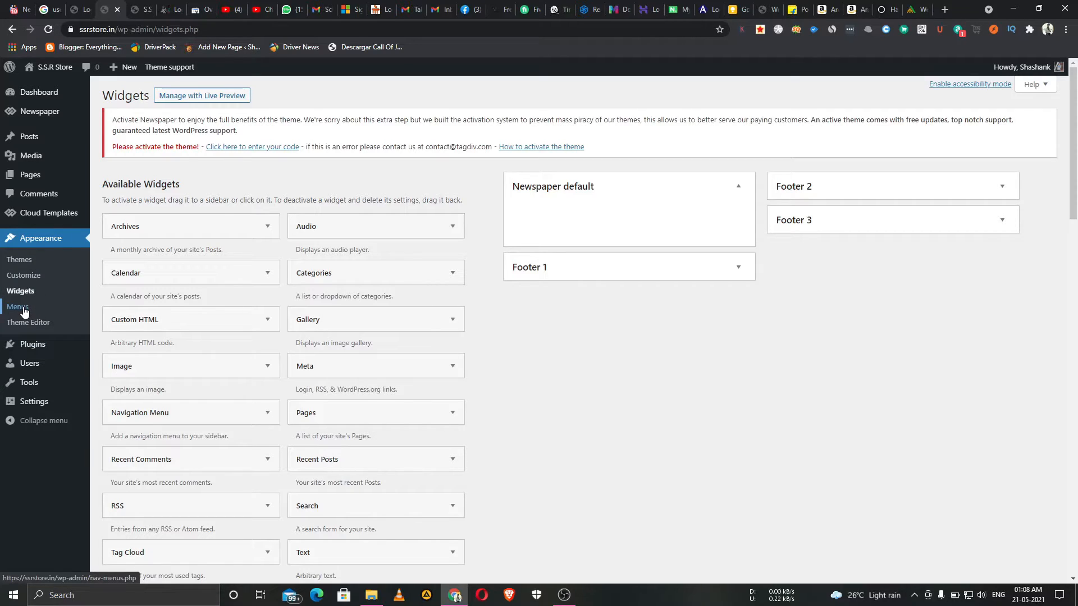
click(135, 8)
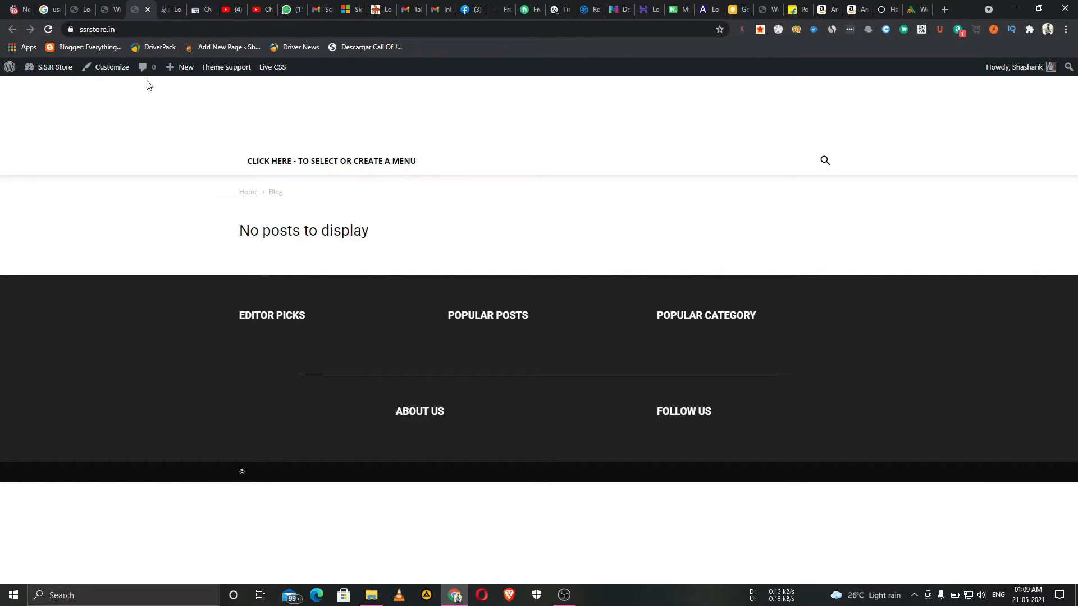
click(104, 13)
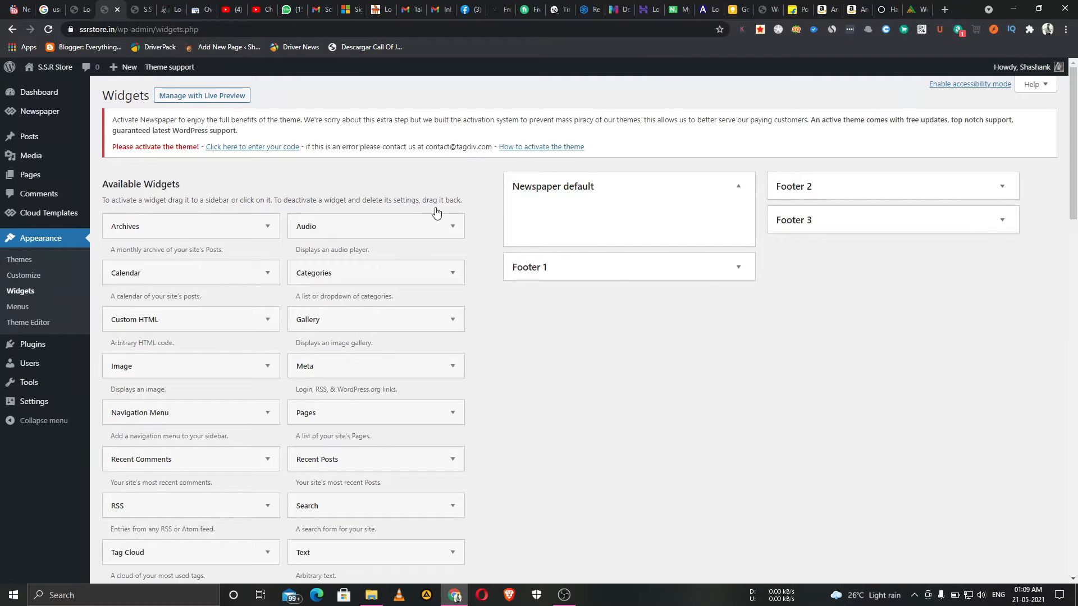
Step: Open the Menus page and move the live site's browser tab to the start of the tab row
click(18, 315)
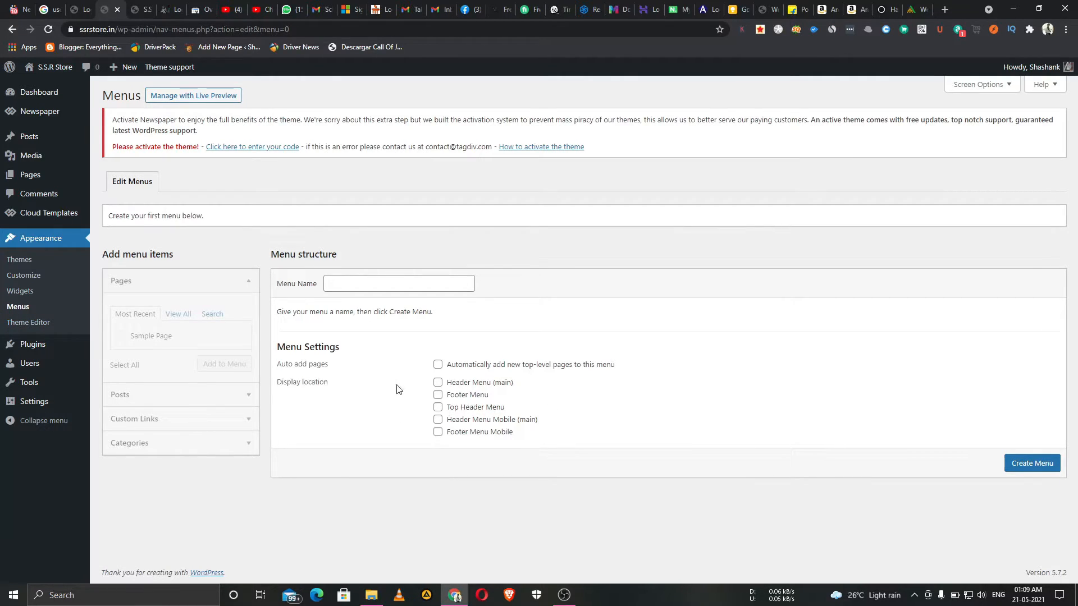
click(378, 285)
drag(140, 10, 17, 10)
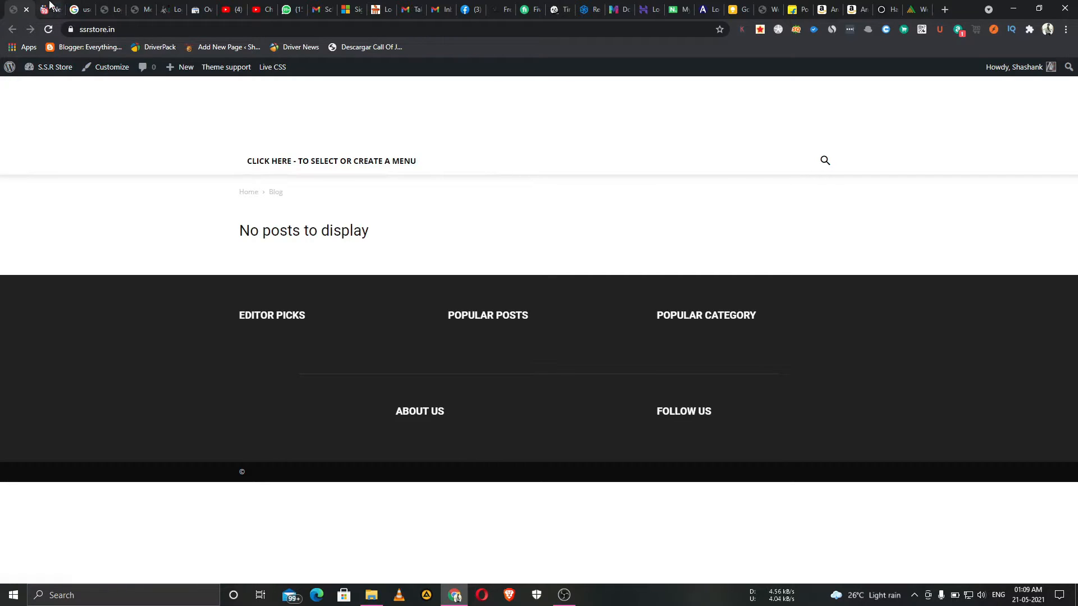
click(140, 9)
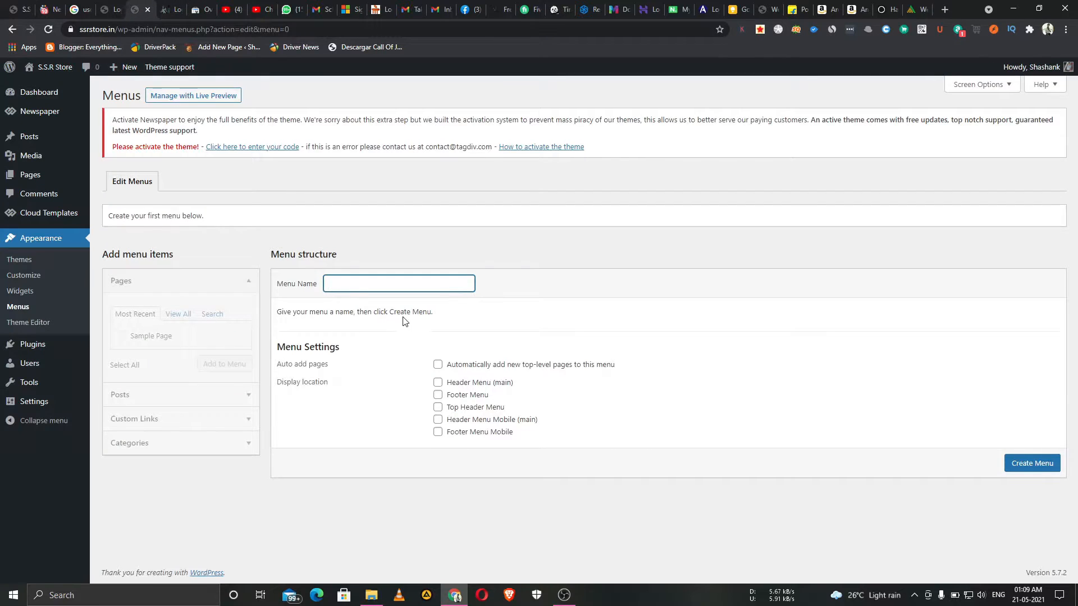
Step: Open the live site in a new browser tab, check its menu area and return to the Menus page
click(375, 283)
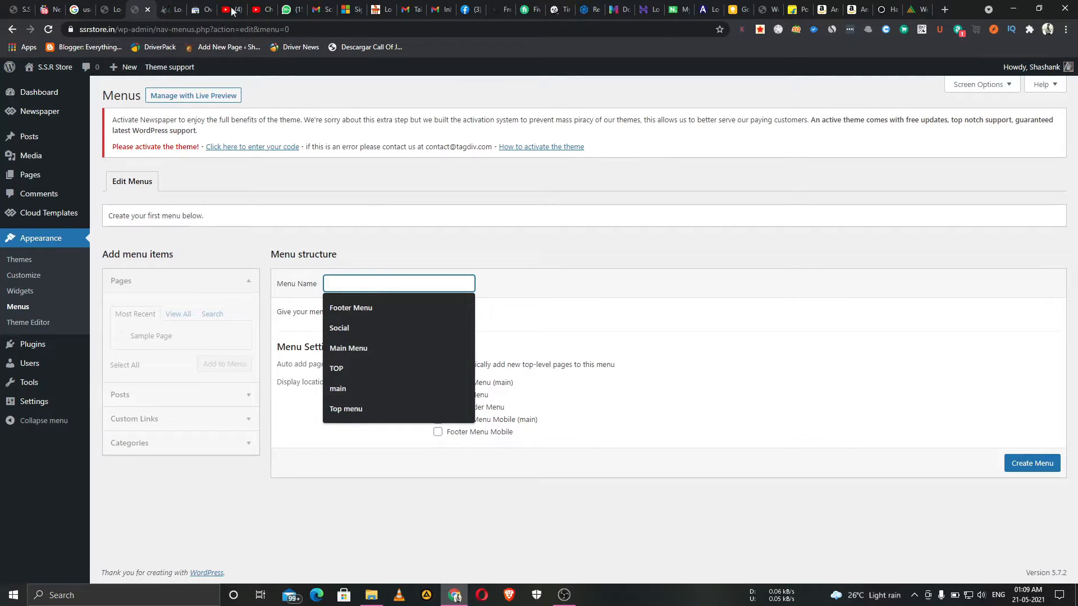
click(163, 10)
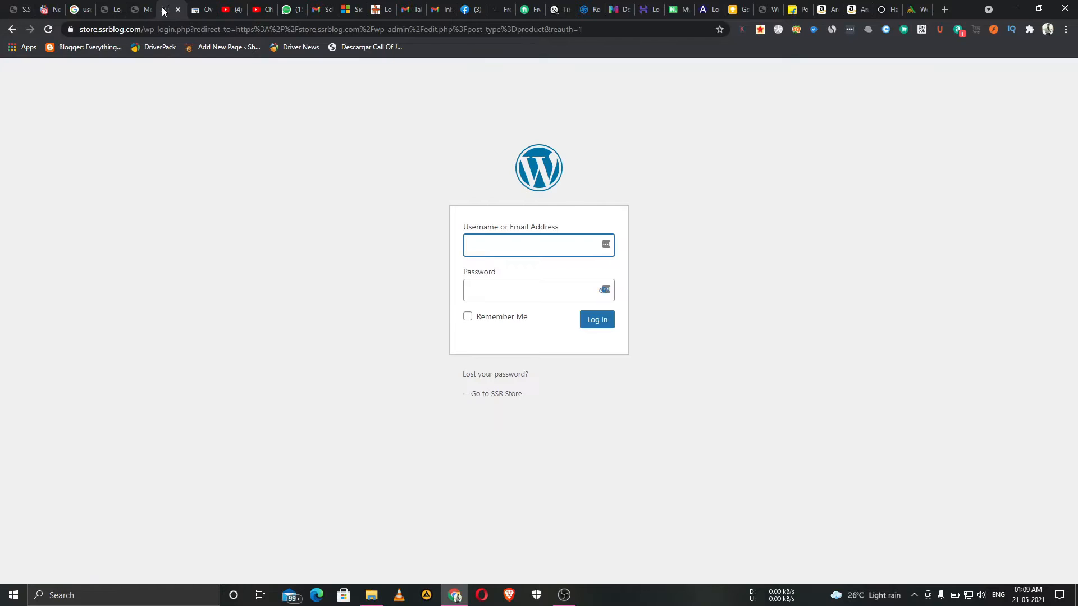
click(113, 10)
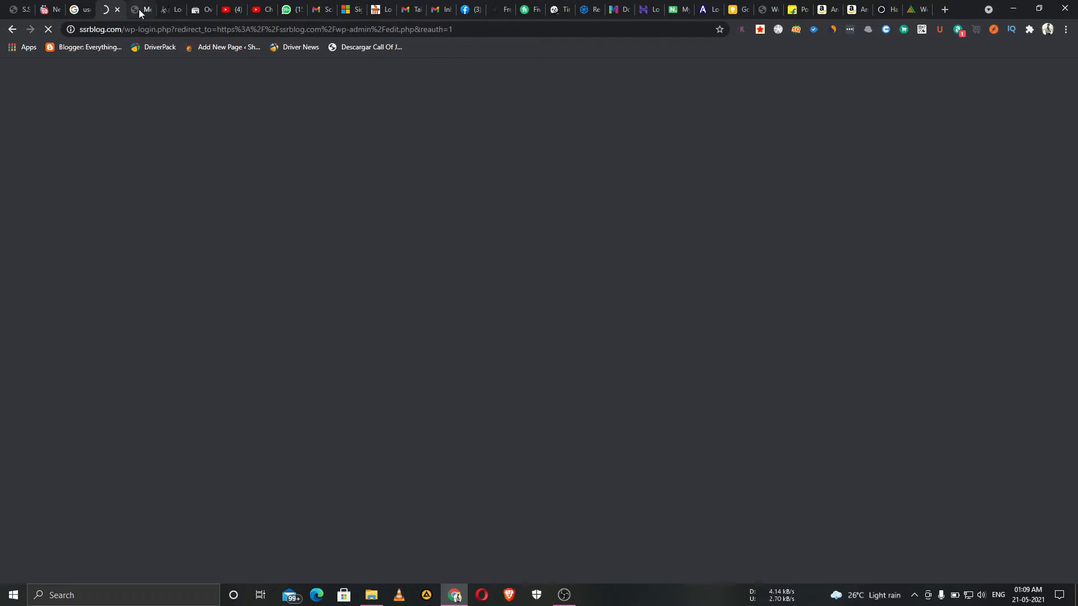
click(140, 9)
mouse_move(55, 67)
right_click(53, 89)
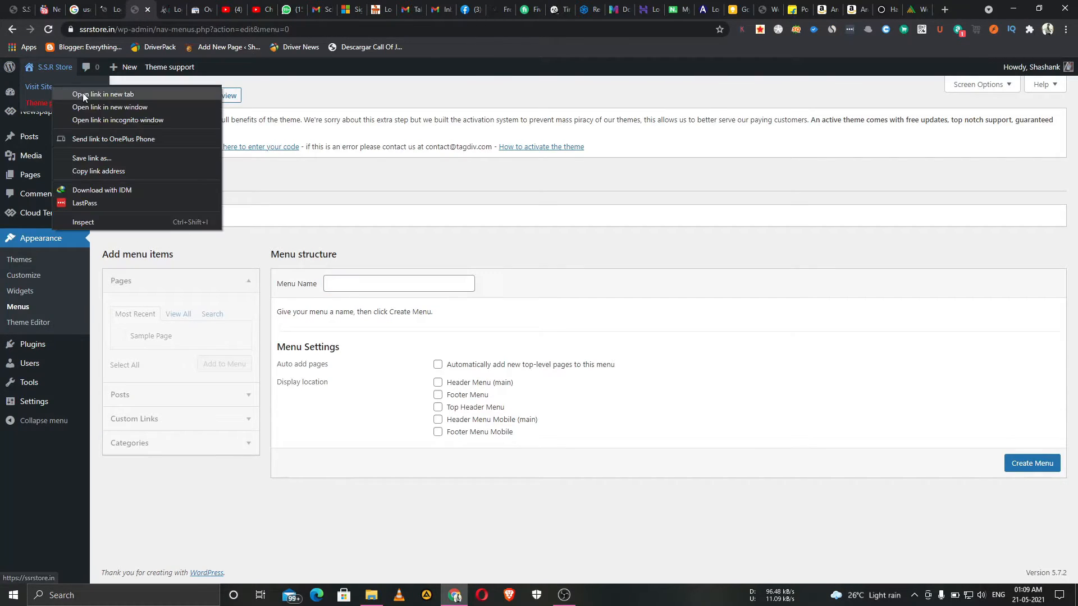
click(83, 93)
click(168, 8)
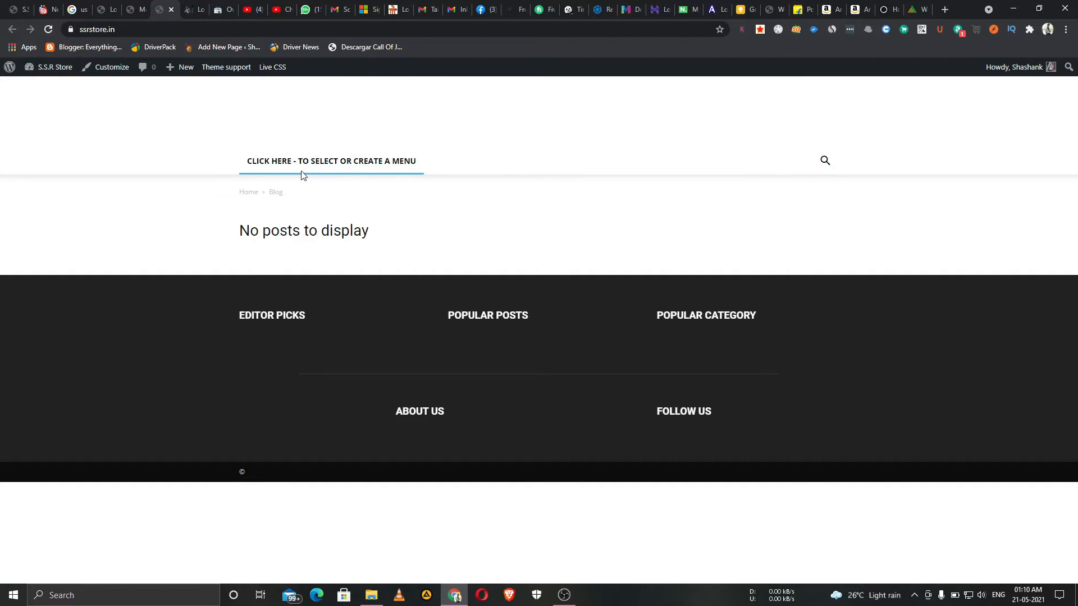
click(135, 11)
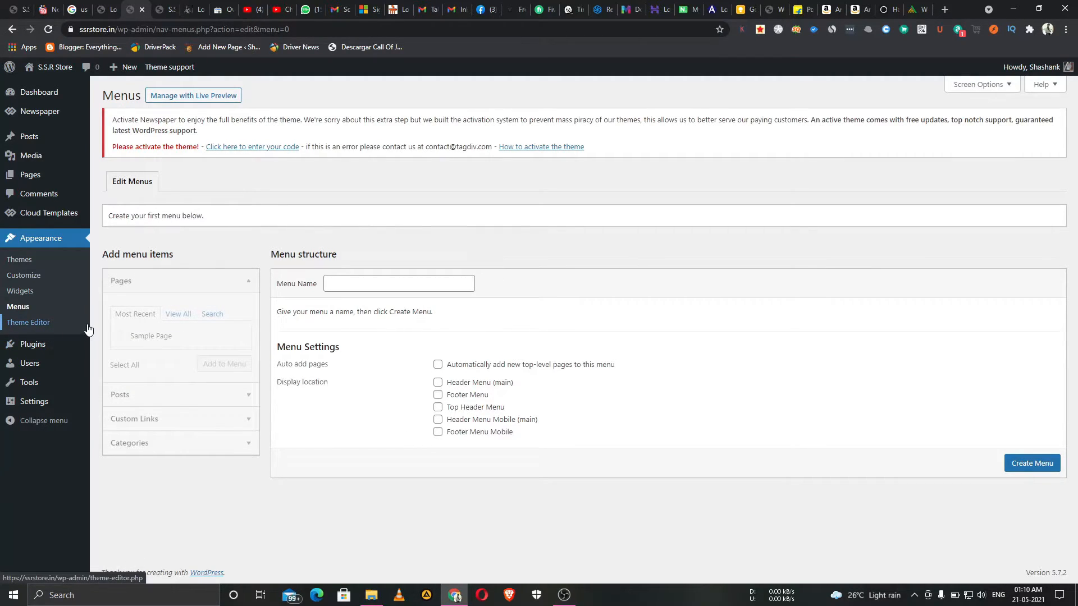
Step: Open the Theme Editor, acknowledge the direct-edit warning and look through the Newspaper theme's style.css
click(29, 326)
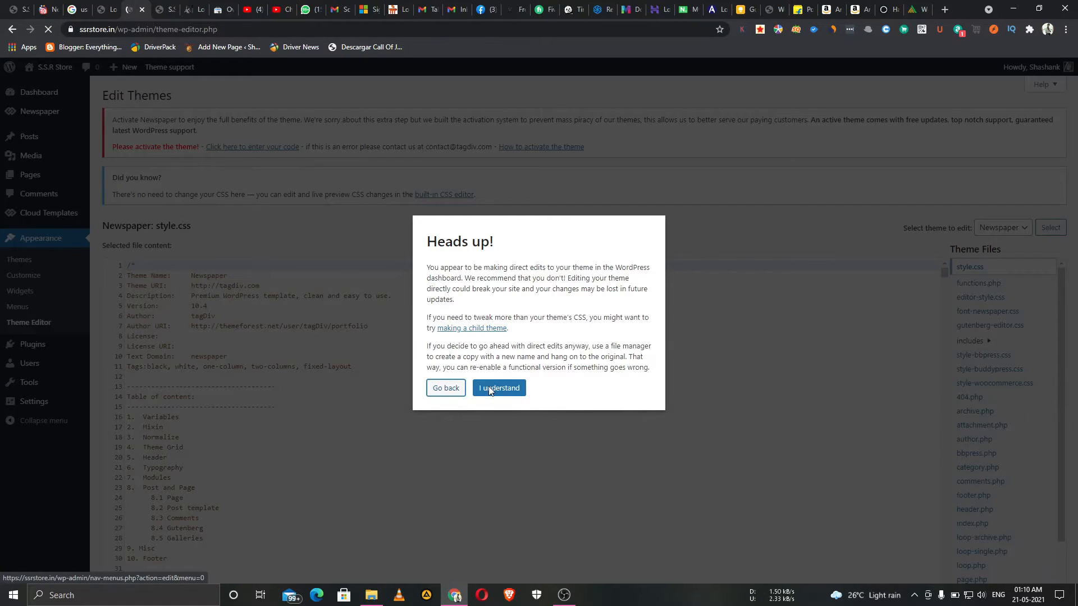
click(524, 393)
scroll(999, 393, down, 2)
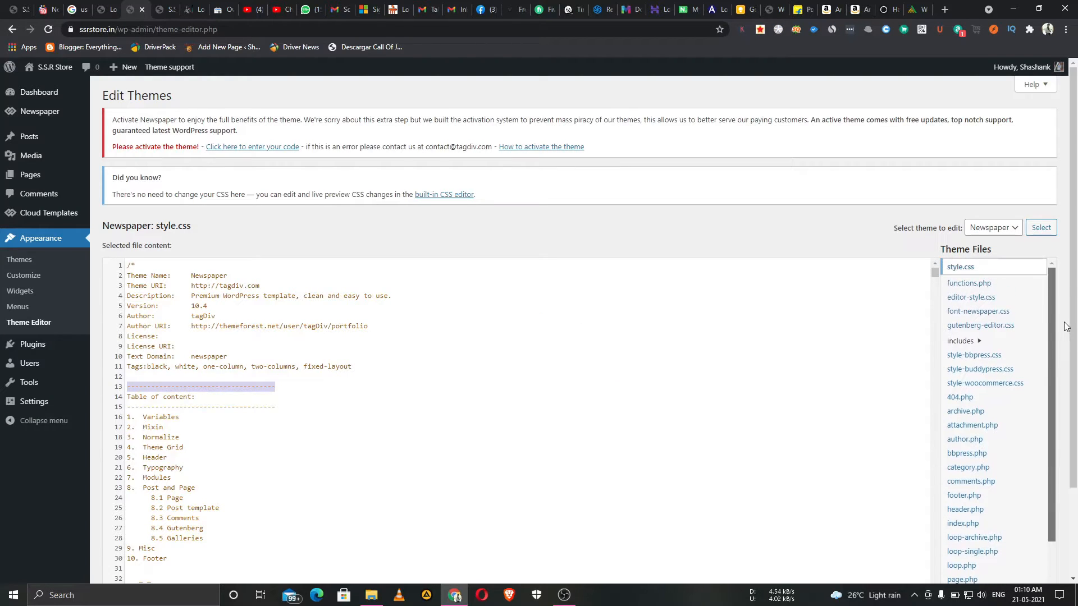
scroll(302, 488, down, 10)
scroll(302, 488, down, 5)
scroll(328, 469, up, 12)
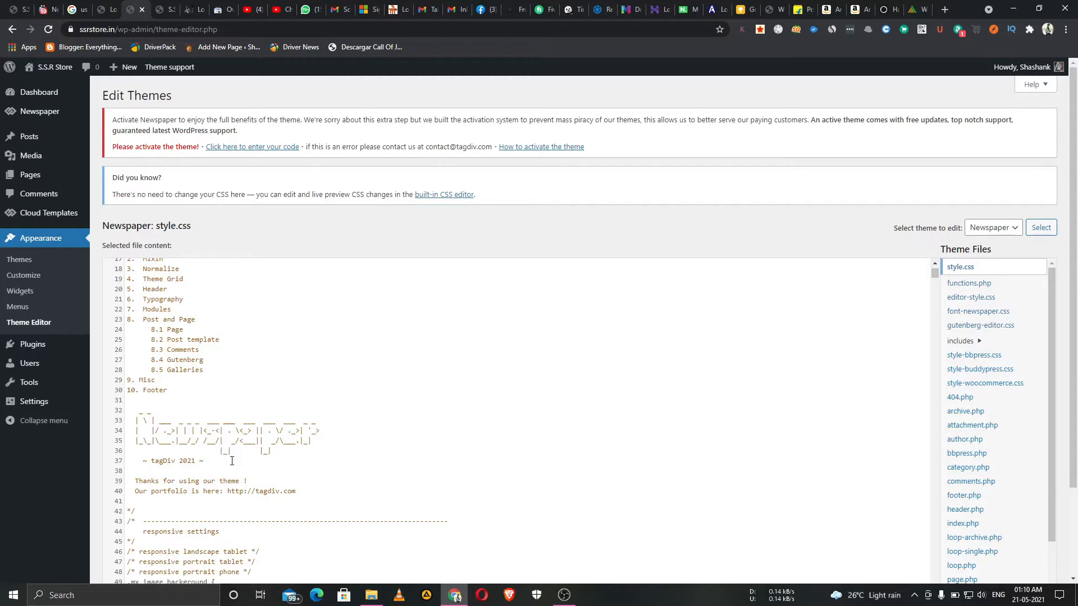
Step: Examine the style.css code around the responsive settings and open the theme file font-newspaper.css
scroll(224, 449, down, 10)
scroll(230, 483, up, 5)
scroll(232, 485, down, 5)
scroll(219, 449, up, 4)
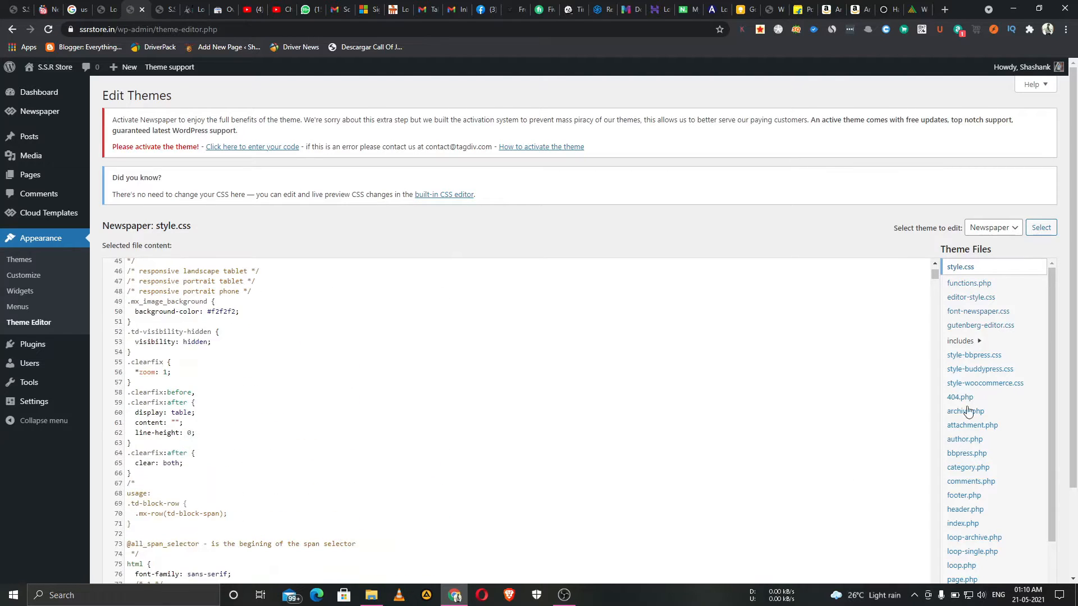
scroll(222, 458, down, 5)
scroll(228, 458, up, 5)
scroll(228, 458, down, 10)
scroll(226, 433, up, 5)
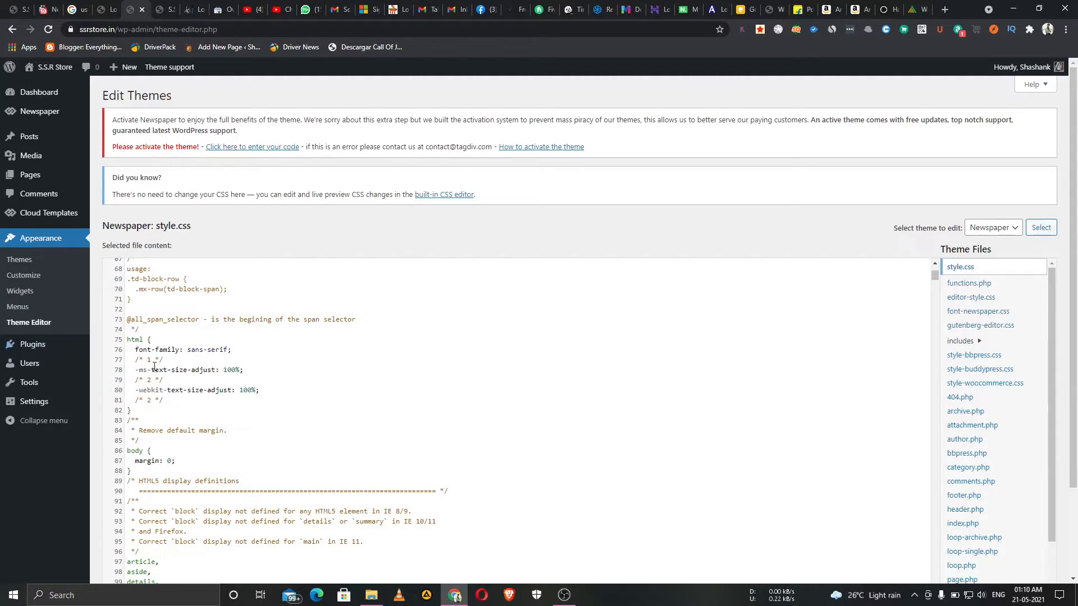
click(992, 312)
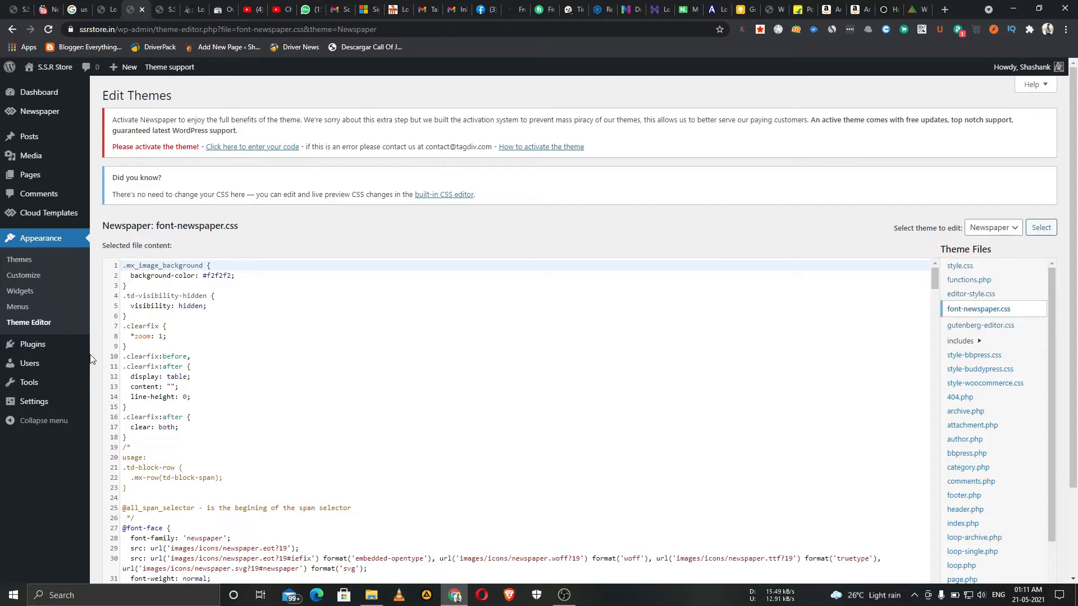
Step: Look through the installed plugins and open the Newspaper theme's own premium plugins page
click(44, 346)
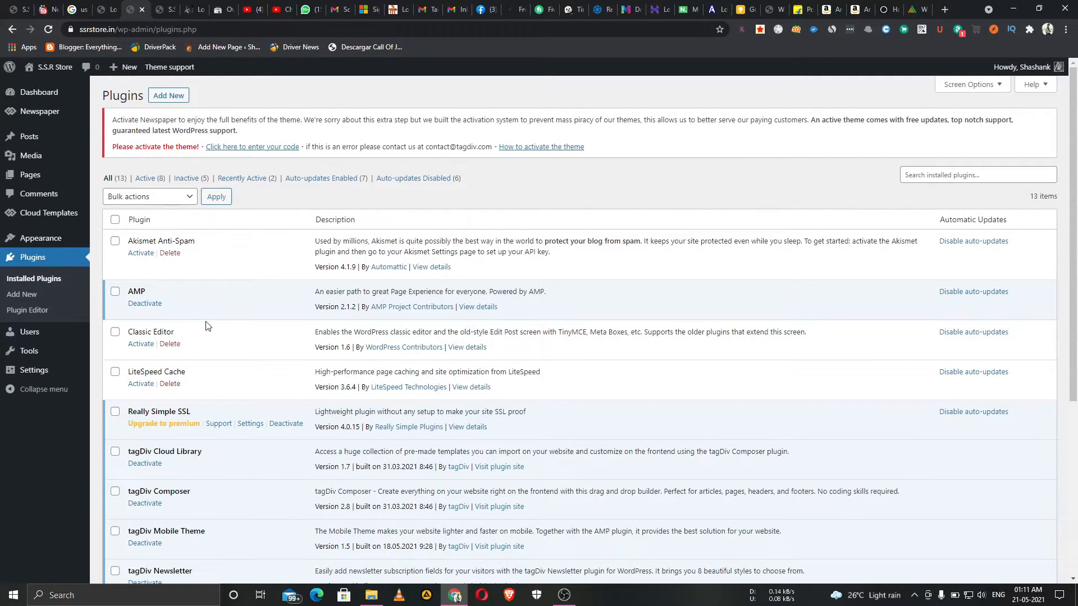
scroll(211, 422, down, 4)
scroll(160, 317, up, 4)
mouse_move(50, 115)
click(112, 130)
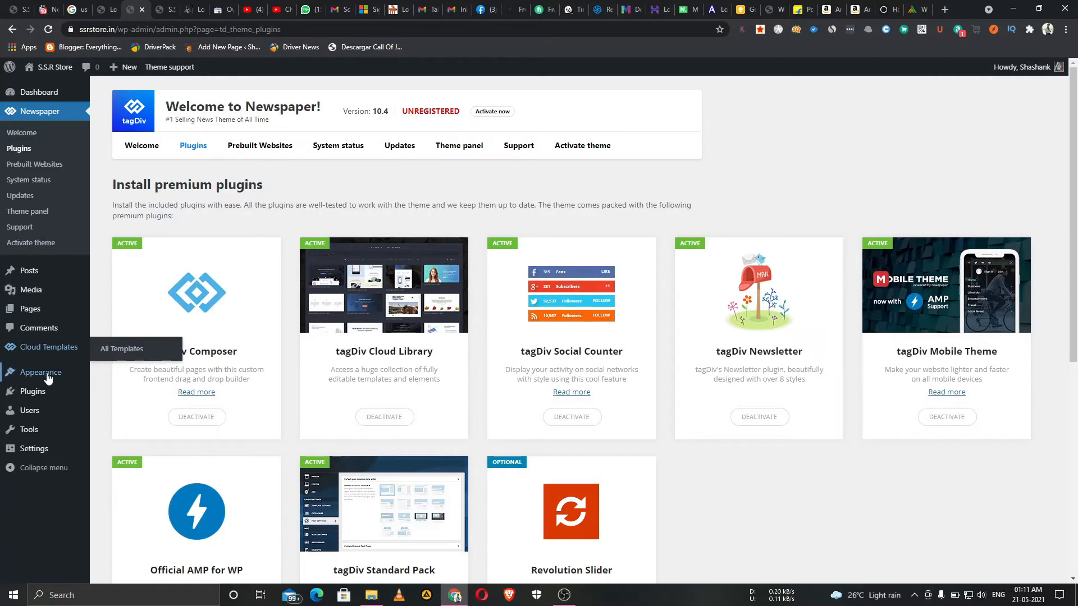
Step: Return to the installed plugins and review the list from Akismet Anti-Spam down to WPForms Lite
click(49, 397)
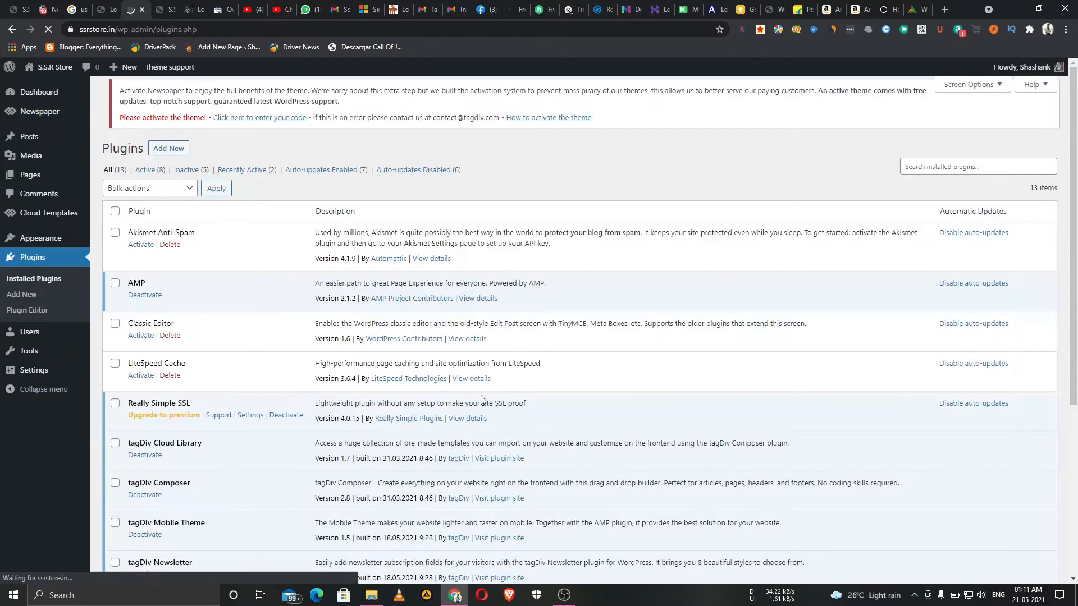
scroll(486, 405, down, 3)
scroll(238, 380, down, 2)
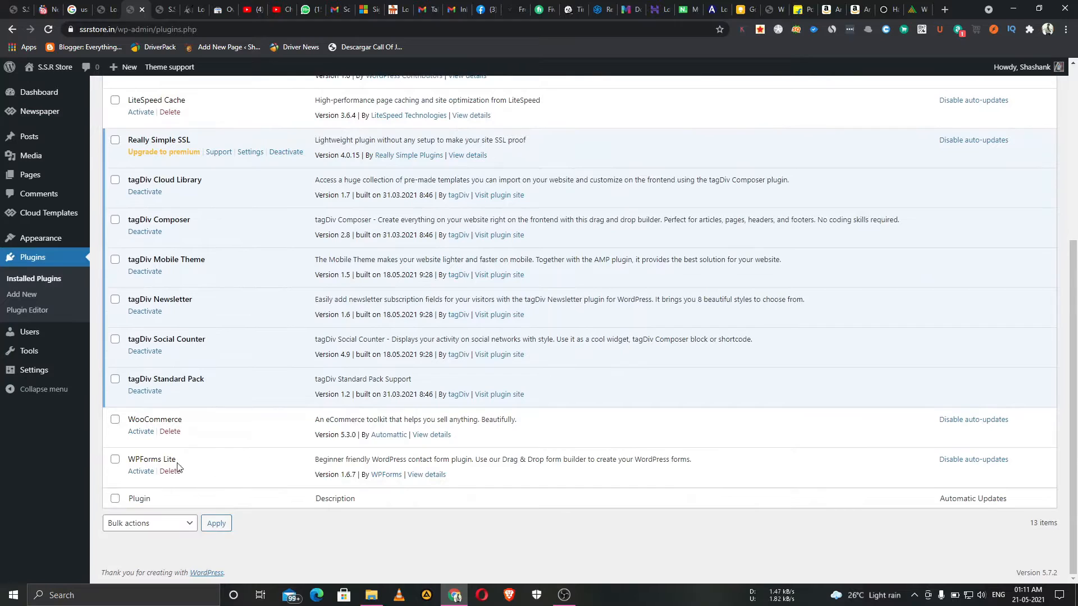
scroll(147, 492, up, 4)
scroll(147, 492, down, 4)
scroll(190, 277, up, 4)
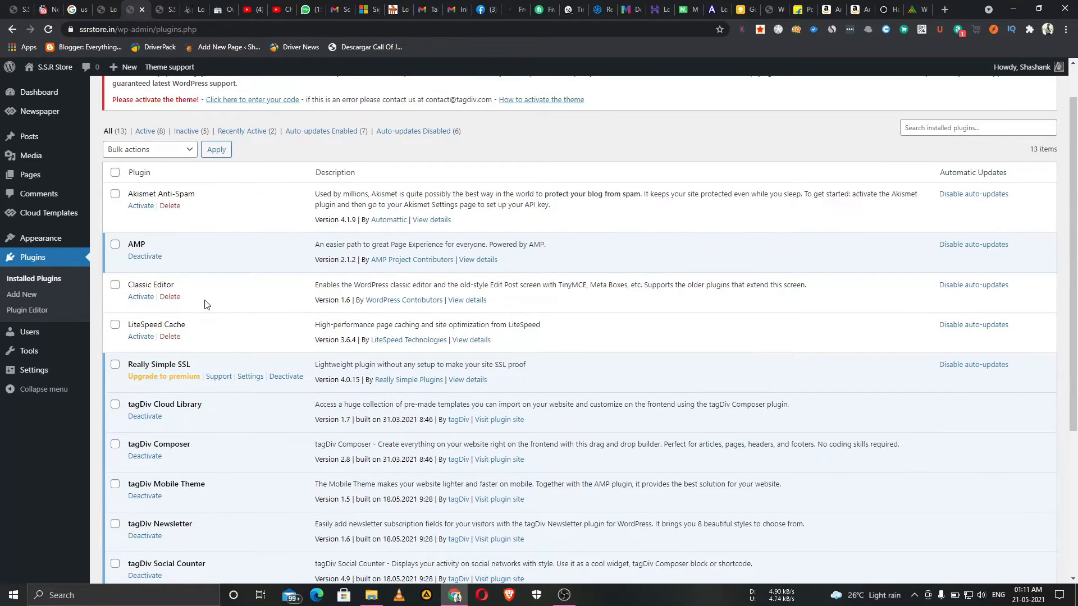
Step: Open the Add Plugins page and browse the featured plugins
click(20, 298)
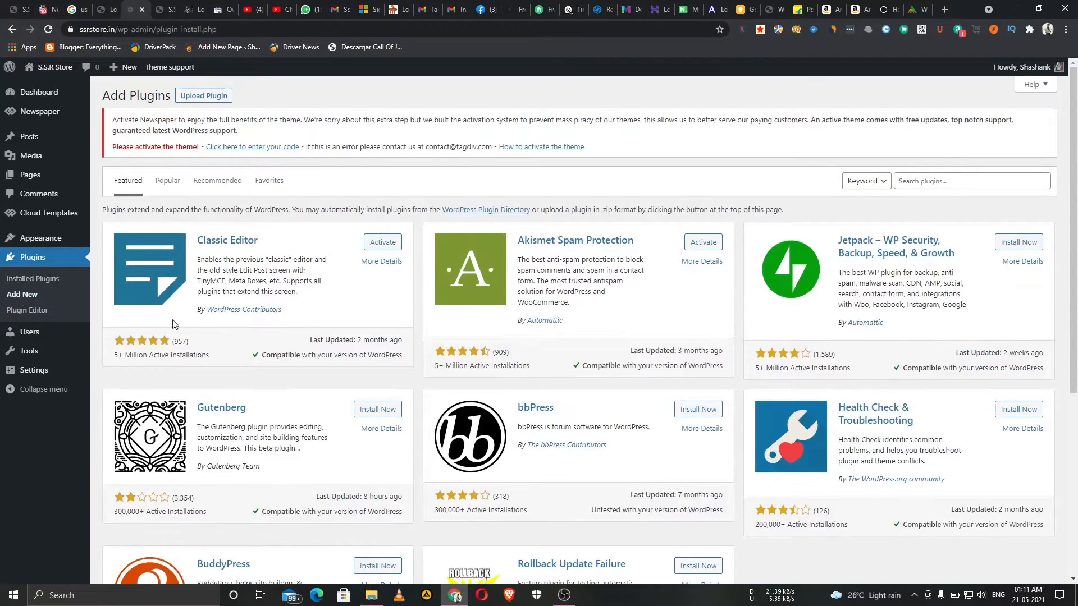
click(943, 182)
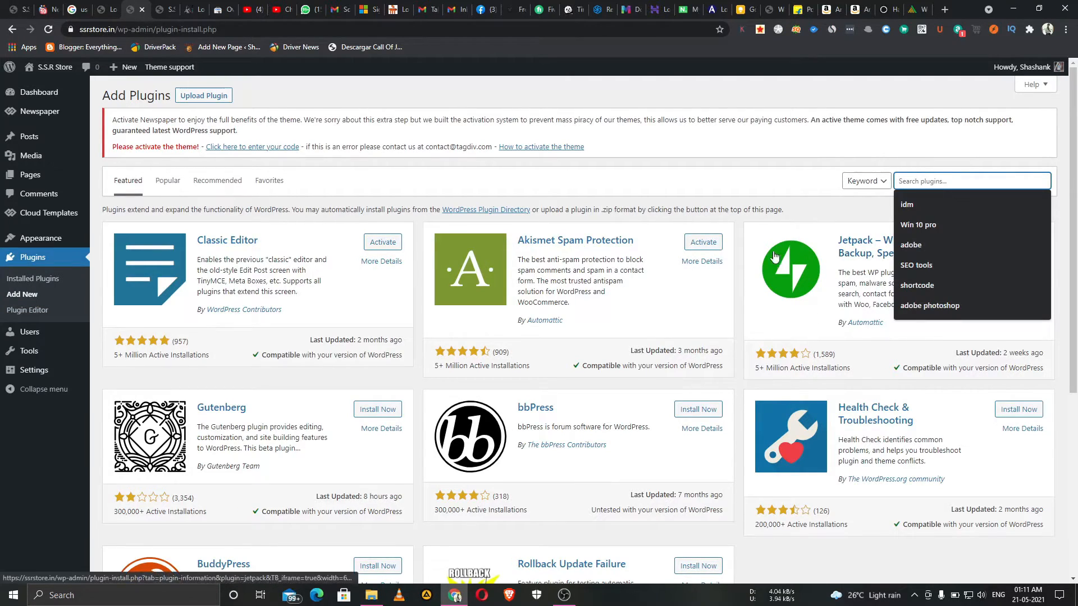
scroll(432, 442, down, 1)
scroll(432, 441, down, 4)
scroll(432, 442, up, 5)
Step: Search the plugin directory for "seo" and browse the results
click(925, 182)
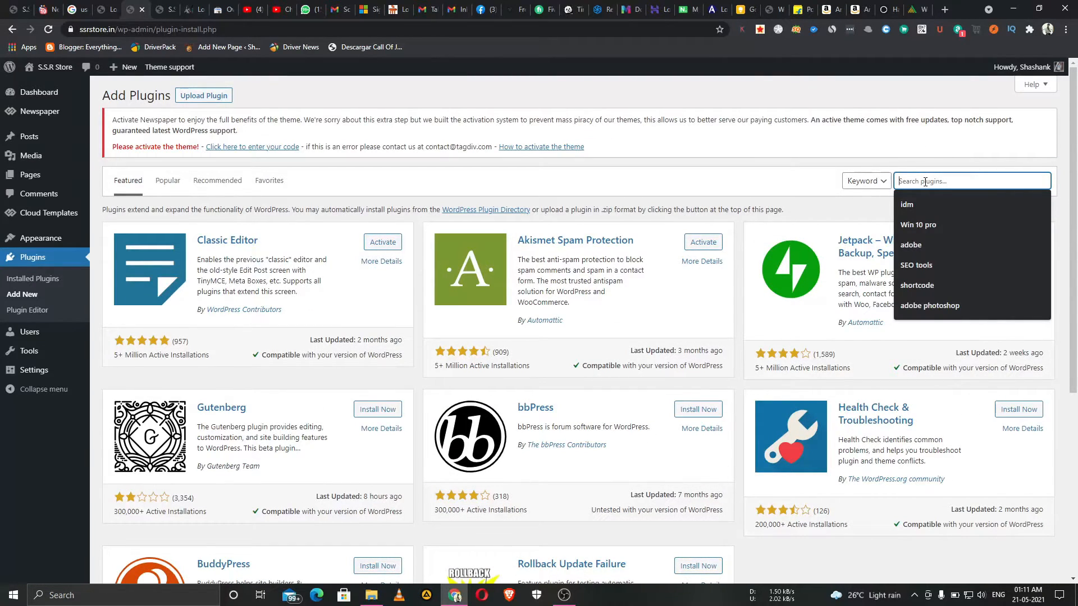
text(seo)
key(Return)
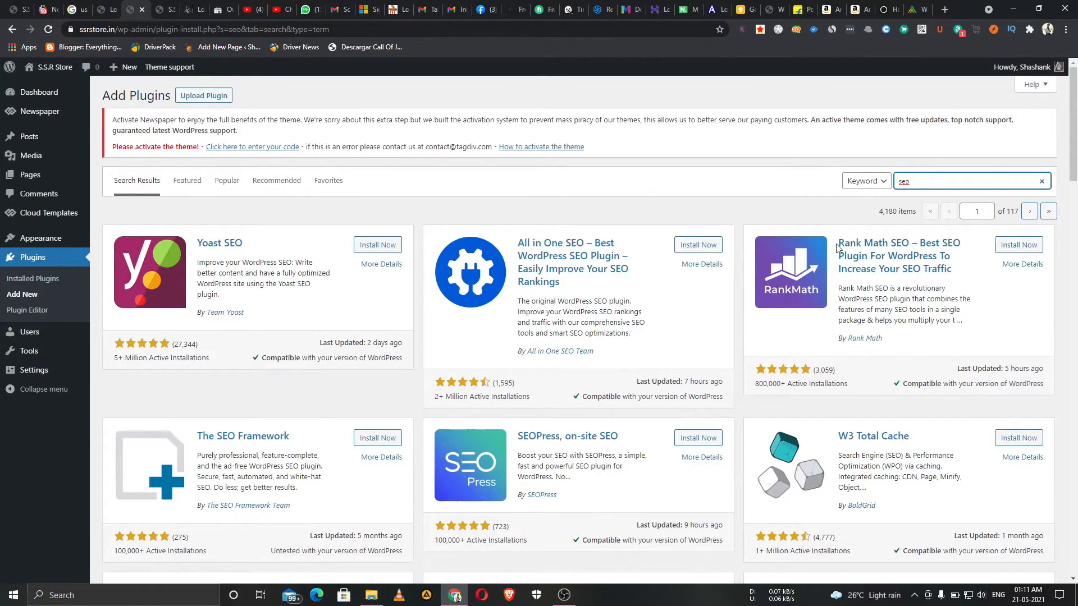
scroll(549, 304, down, 10)
scroll(939, 326, up, 6)
scroll(939, 326, up, 4)
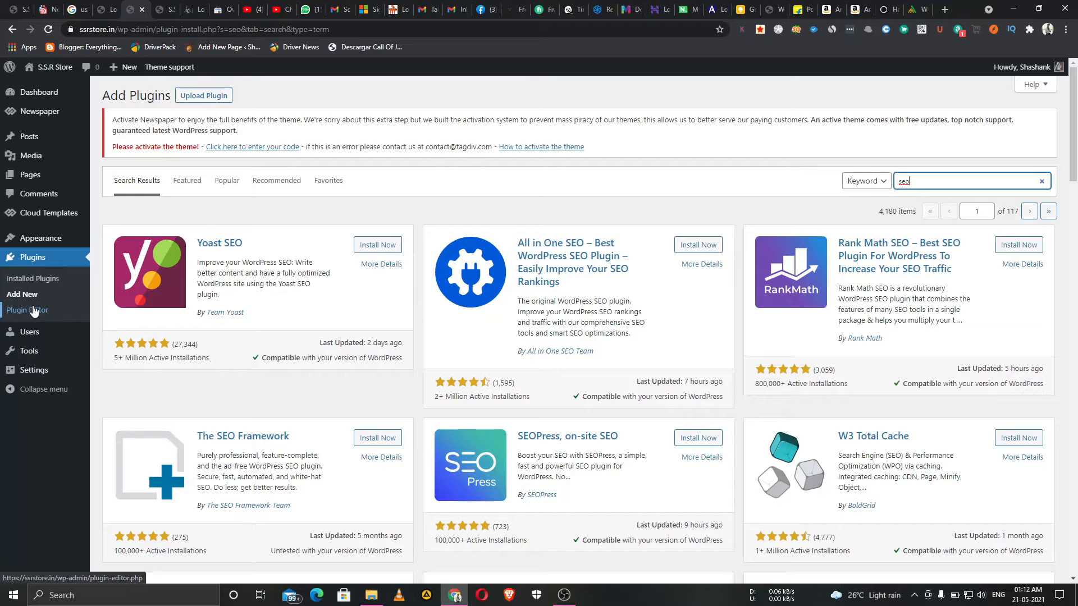
Step: Clear the plugin search and browse the unfiltered plugin results
click(1042, 182)
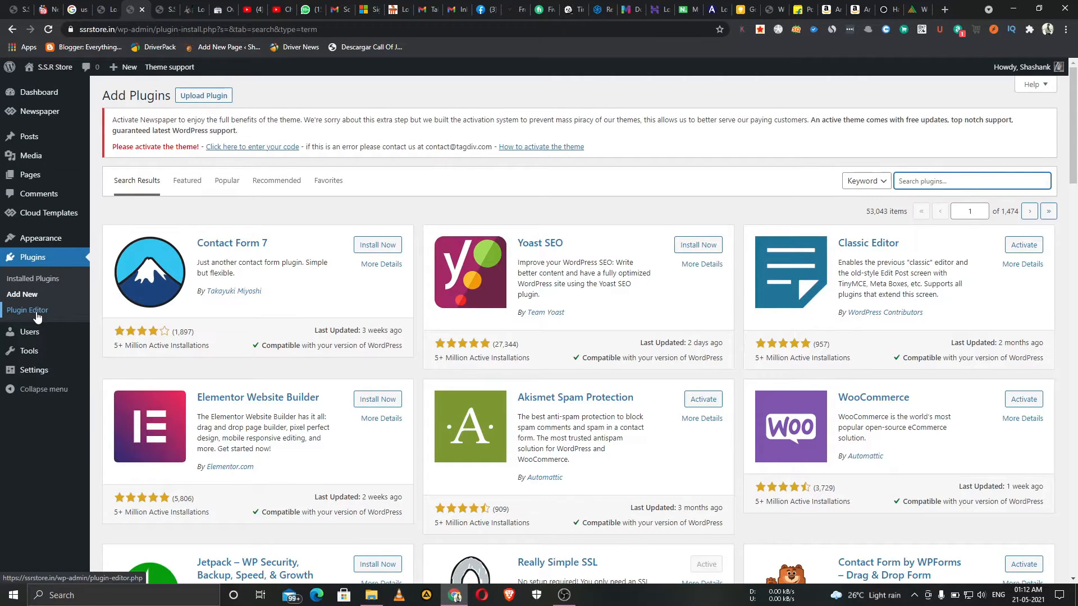
scroll(470, 218, down, 4)
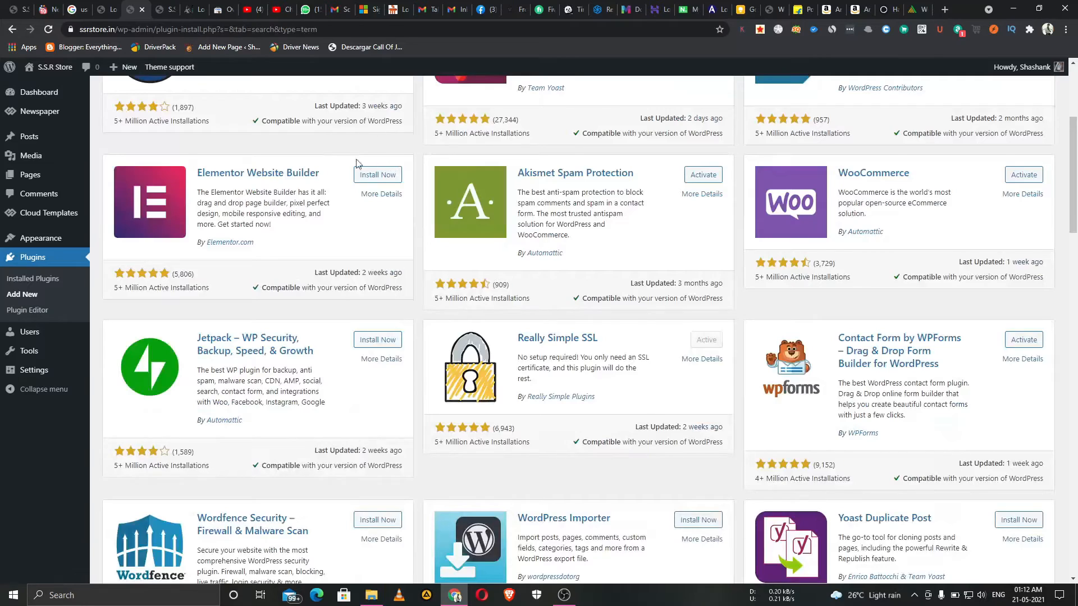
scroll(637, 221, down, 6)
scroll(602, 342, up, 8)
scroll(602, 343, up, 2)
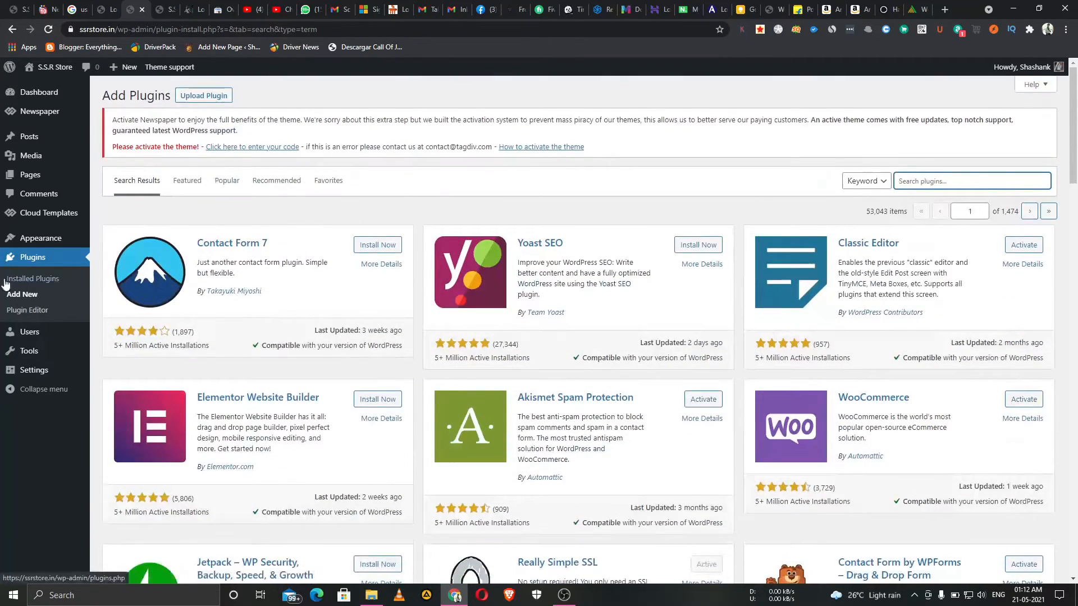
Step: Open the Plugin Editor and acknowledge the warning about editing plugins directly
click(35, 314)
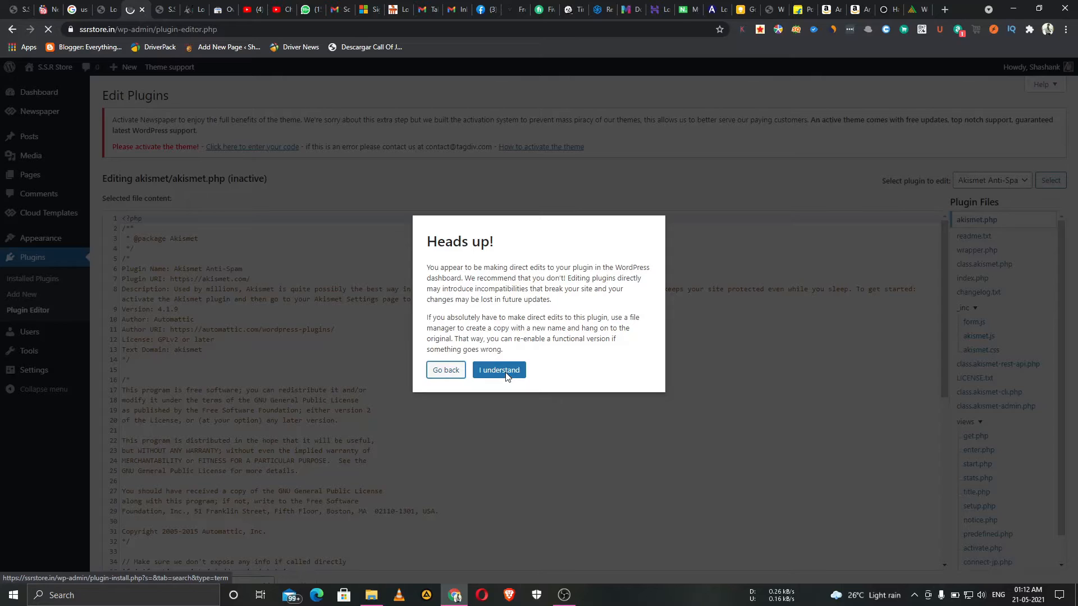
click(507, 371)
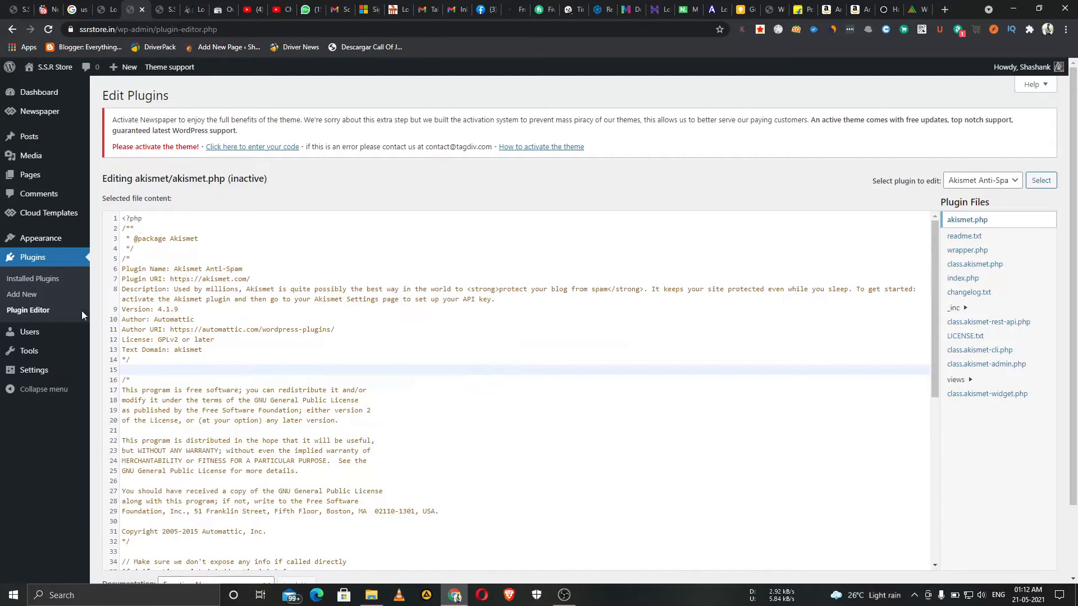
Step: Open the list of all users and view the administrator's entry and the account options
click(43, 343)
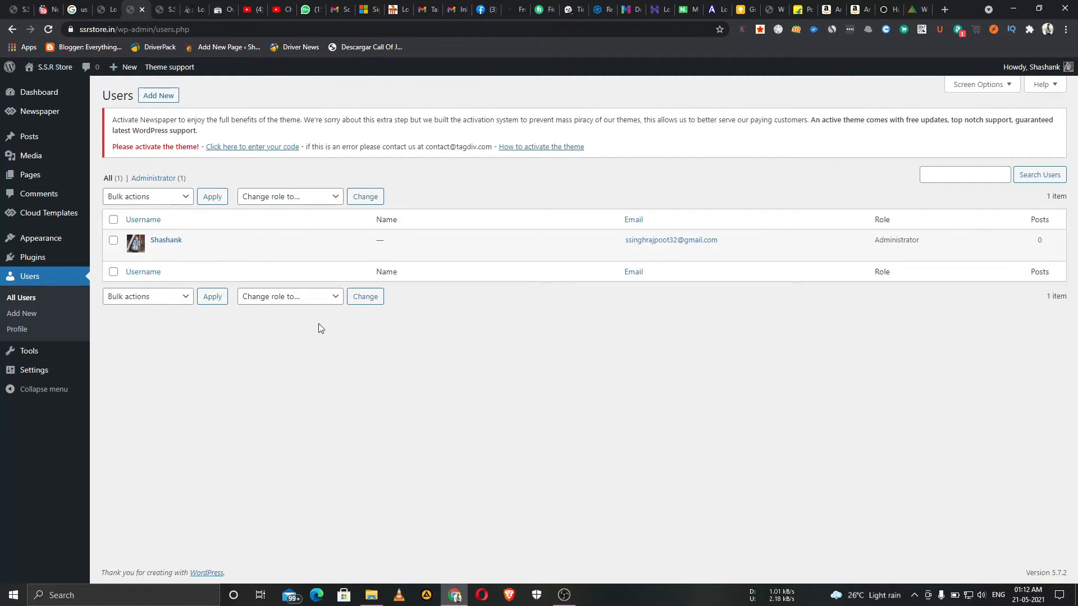
mouse_move(230, 254)
mouse_move(1031, 67)
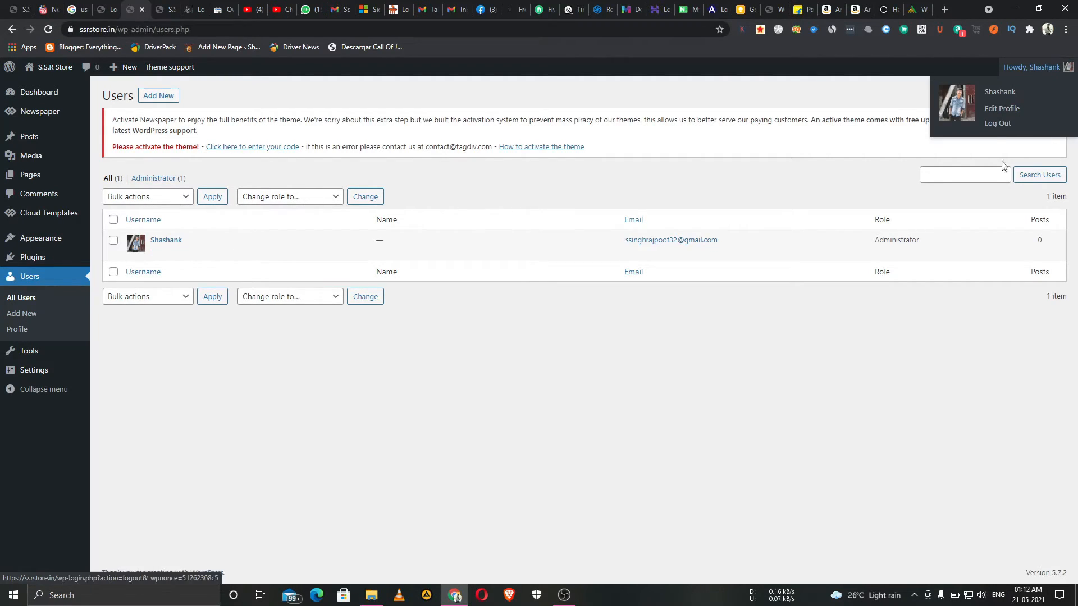
mouse_move(156, 251)
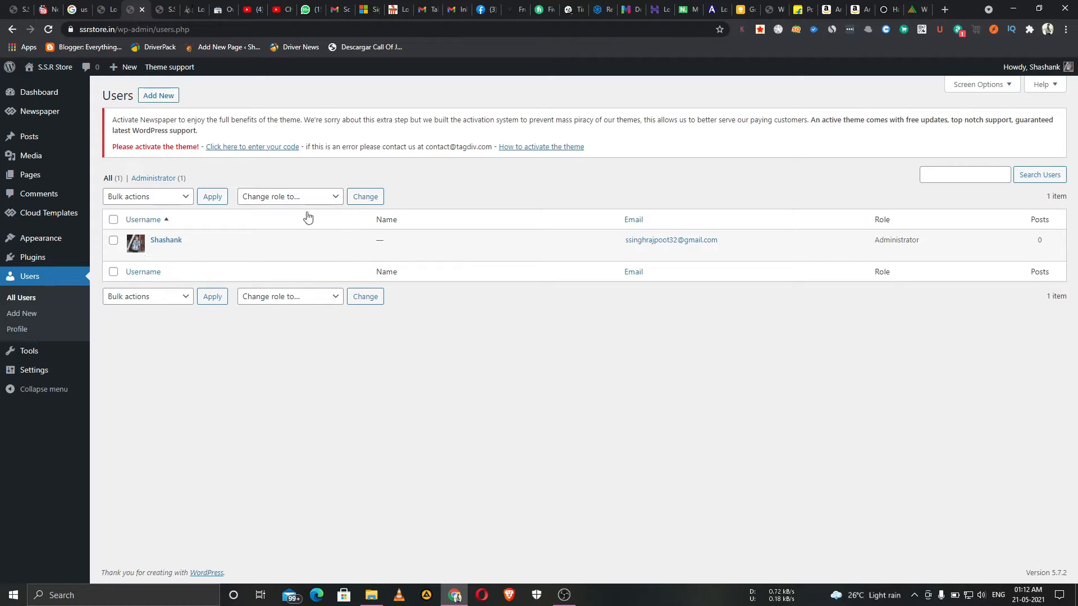
Step: Open the Add New User form, generate a password in its Password field and view the available roles
click(157, 98)
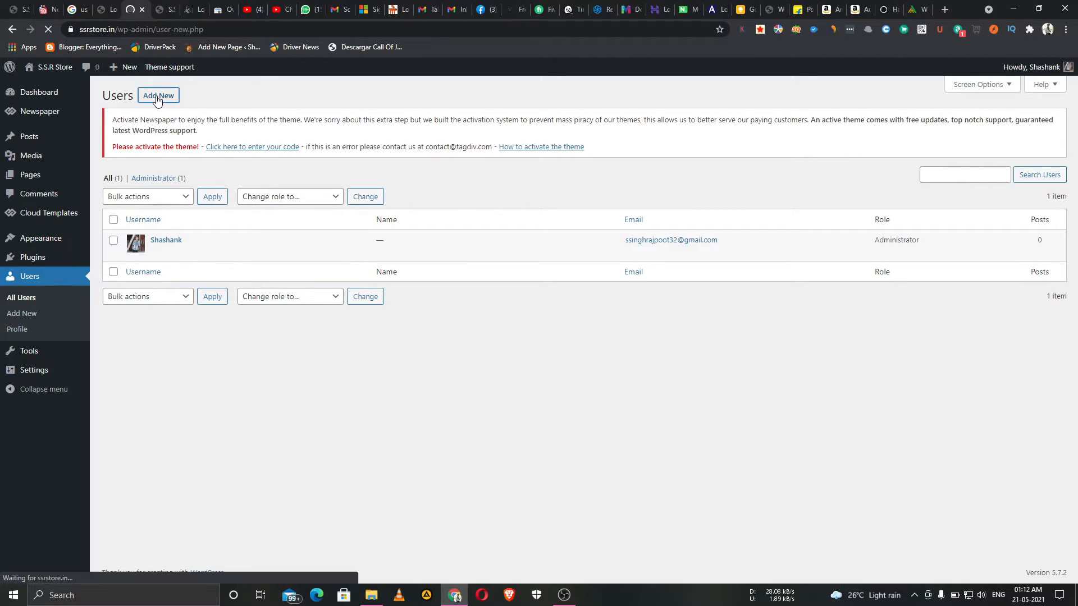
click(288, 370)
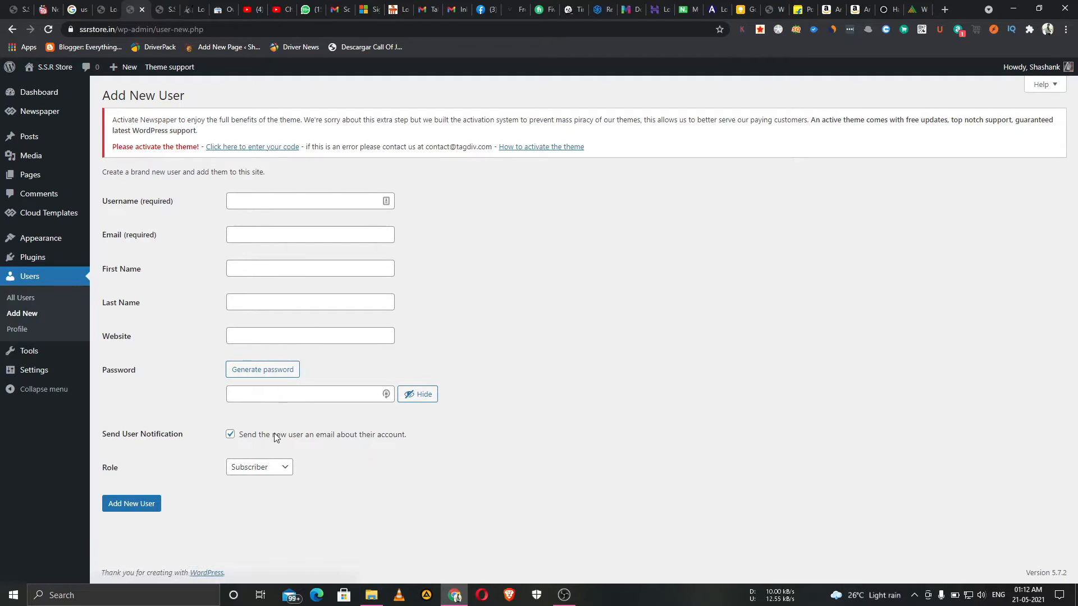
click(260, 477)
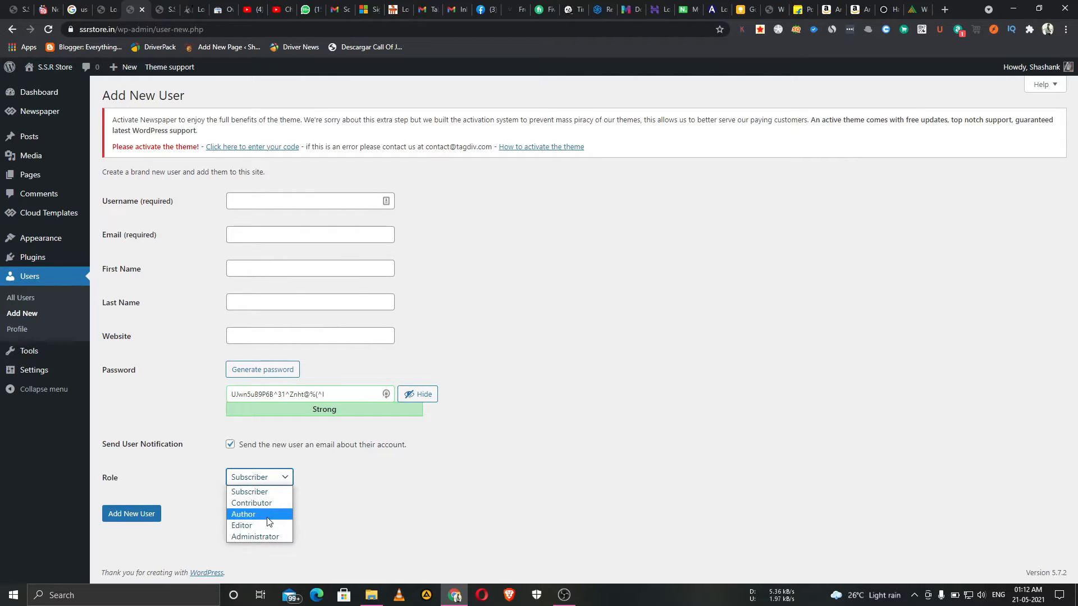
Step: Open the account's own Profile page and examine its colour scheme, name, contact info, social link, biography and account management fields
click(14, 330)
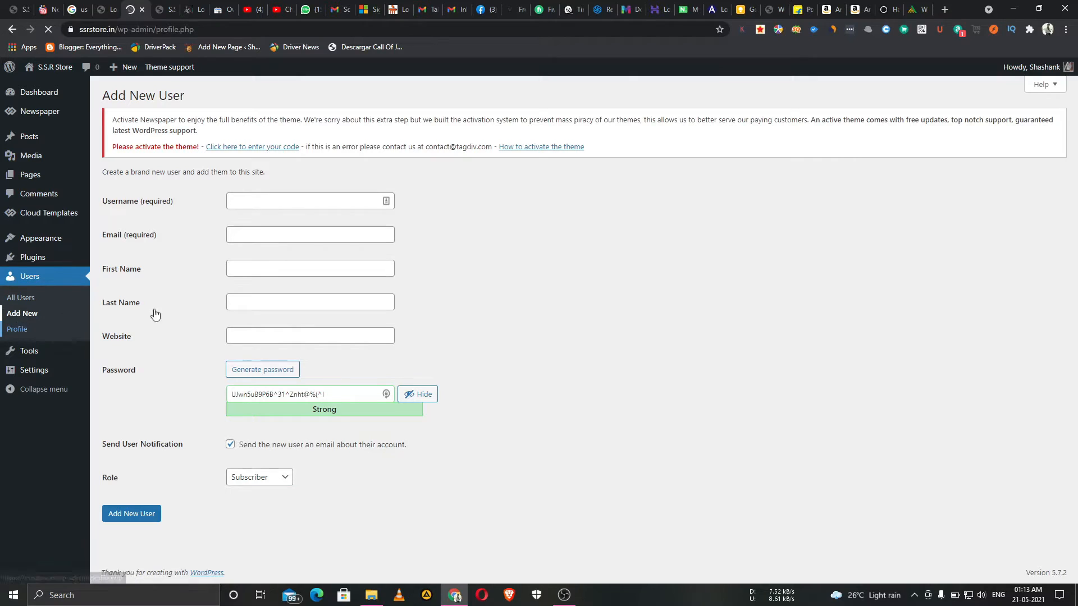
scroll(489, 376, down, 12)
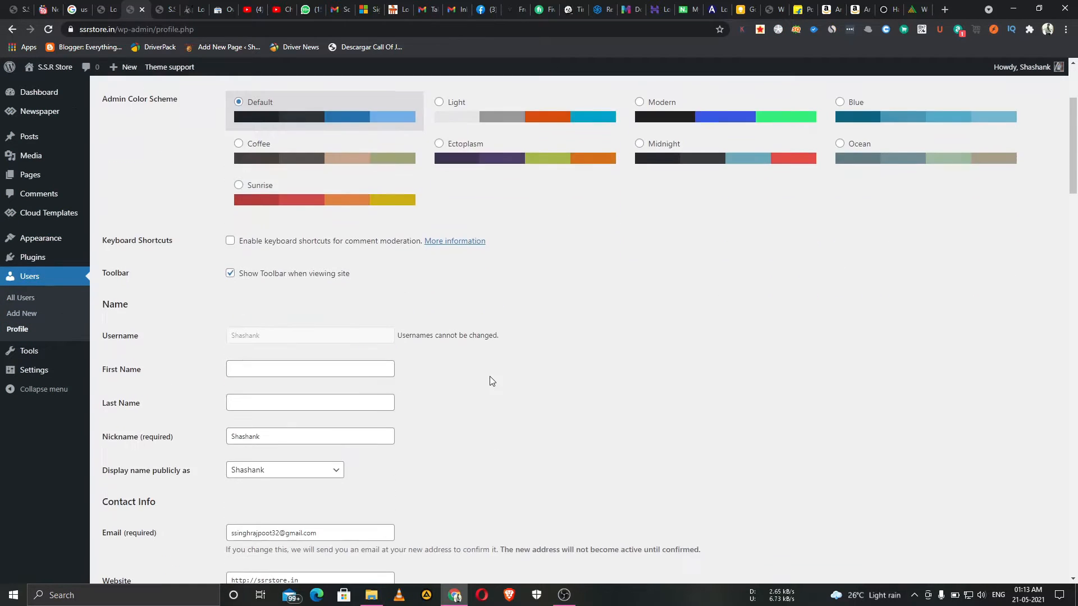
scroll(473, 406, down, 6)
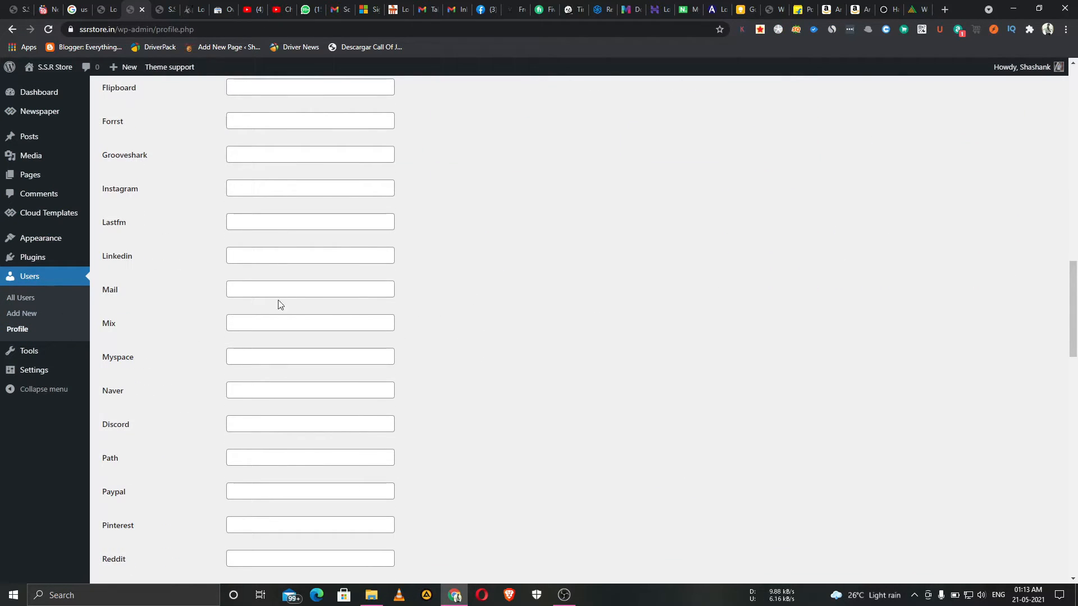
scroll(356, 332, down, 18)
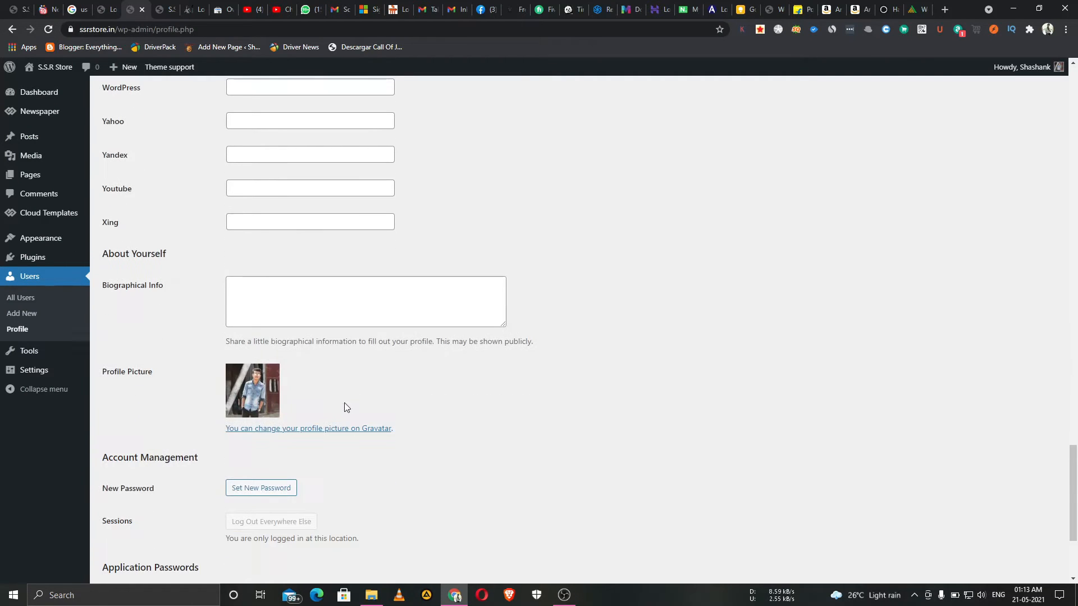
scroll(359, 415, down, 3)
scroll(349, 421, up, 12)
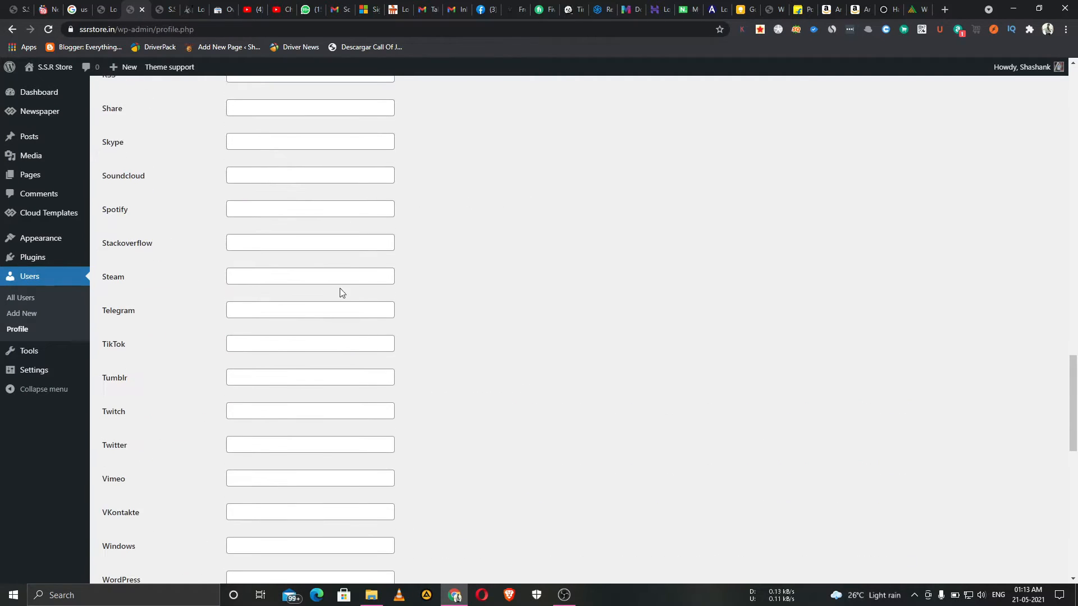
scroll(336, 236, up, 5)
click(328, 181)
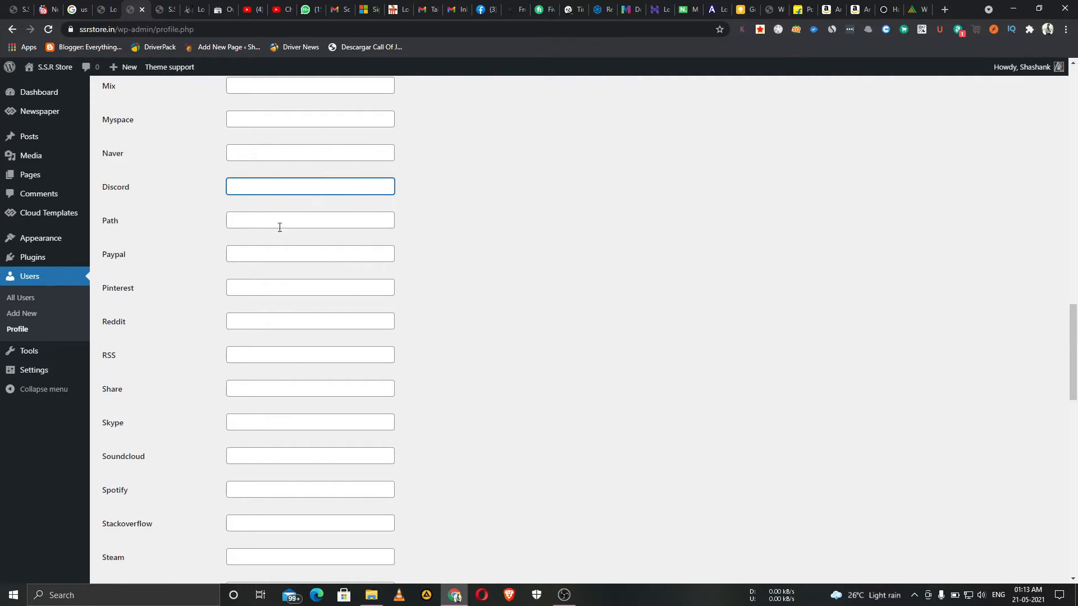
scroll(273, 222, up, 13)
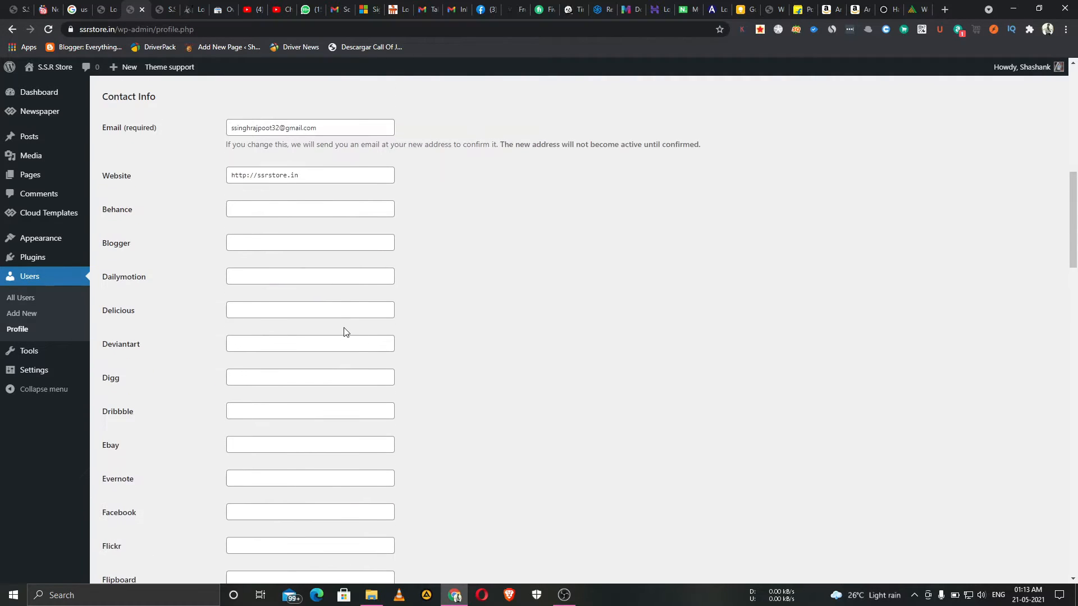
scroll(335, 326, up, 5)
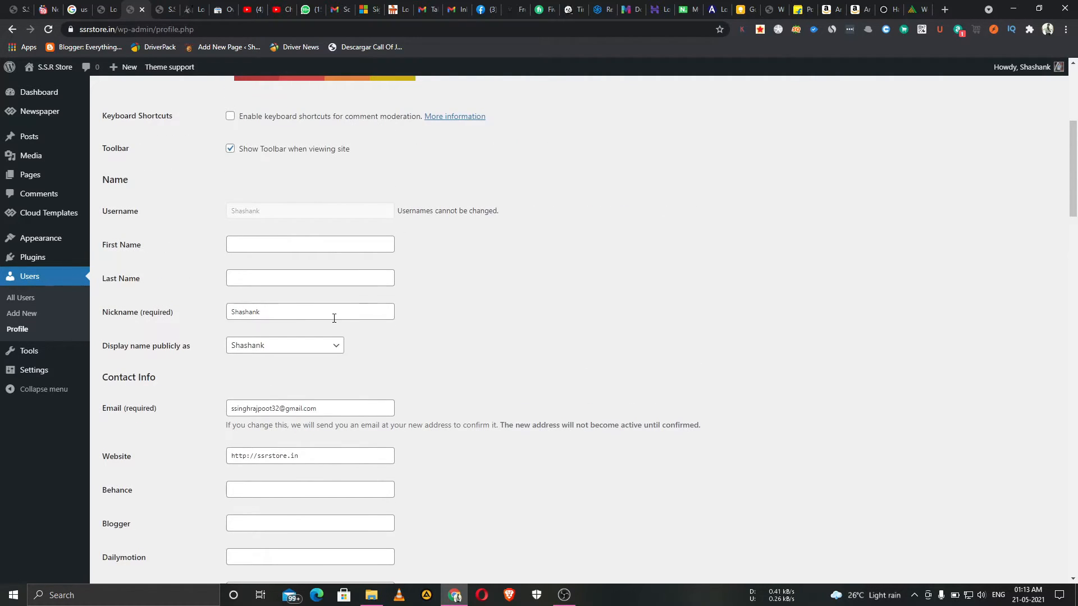
scroll(338, 314, down, 5)
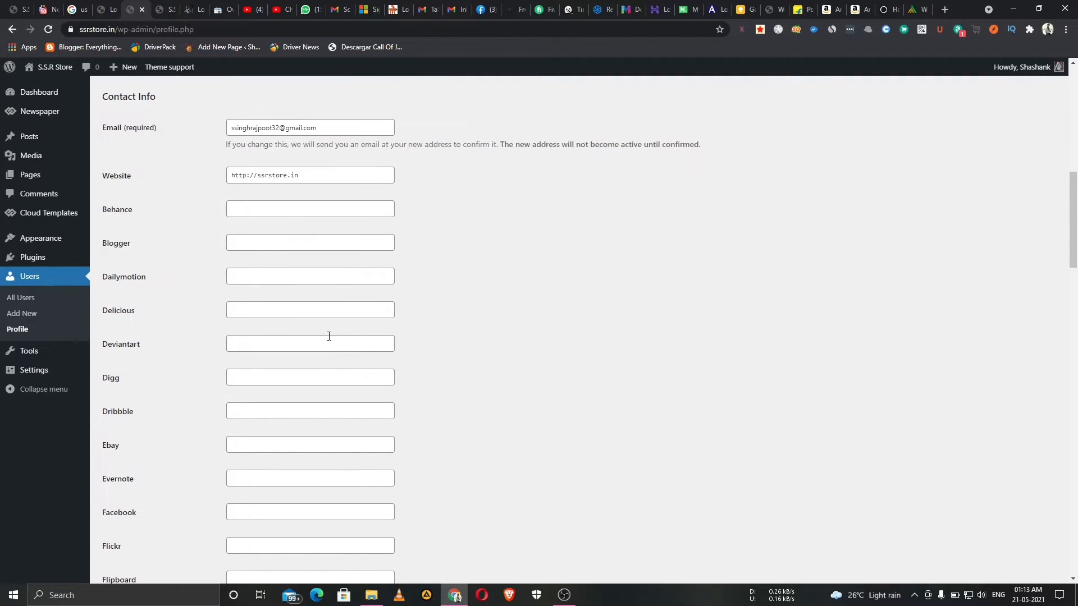
scroll(329, 337, down, 5)
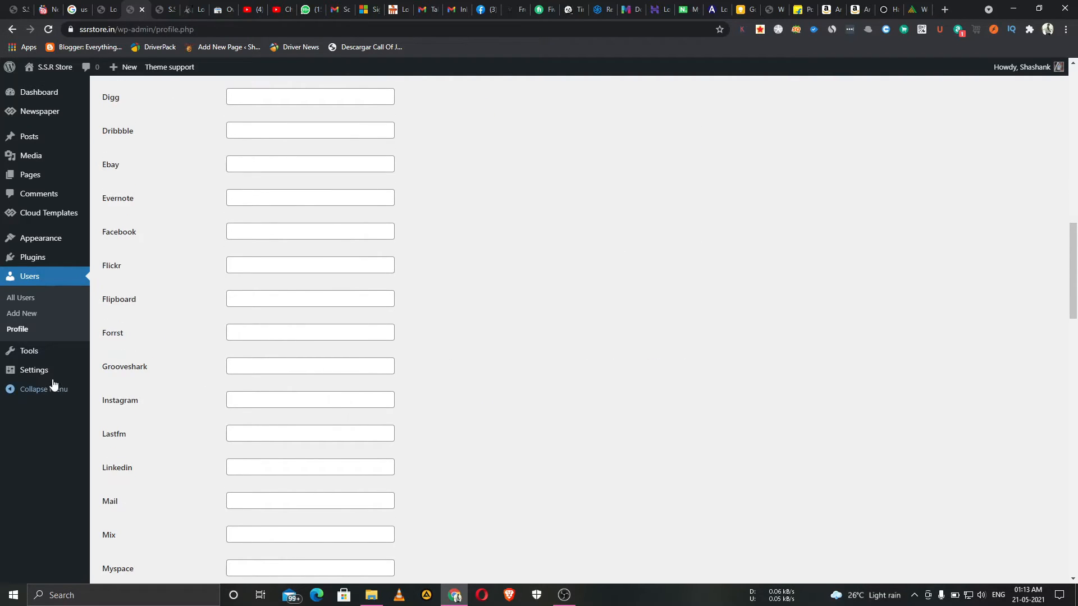
Step: View the Available Tools, Import and Export pages of the site's tools
mouse_move(22, 358)
click(36, 360)
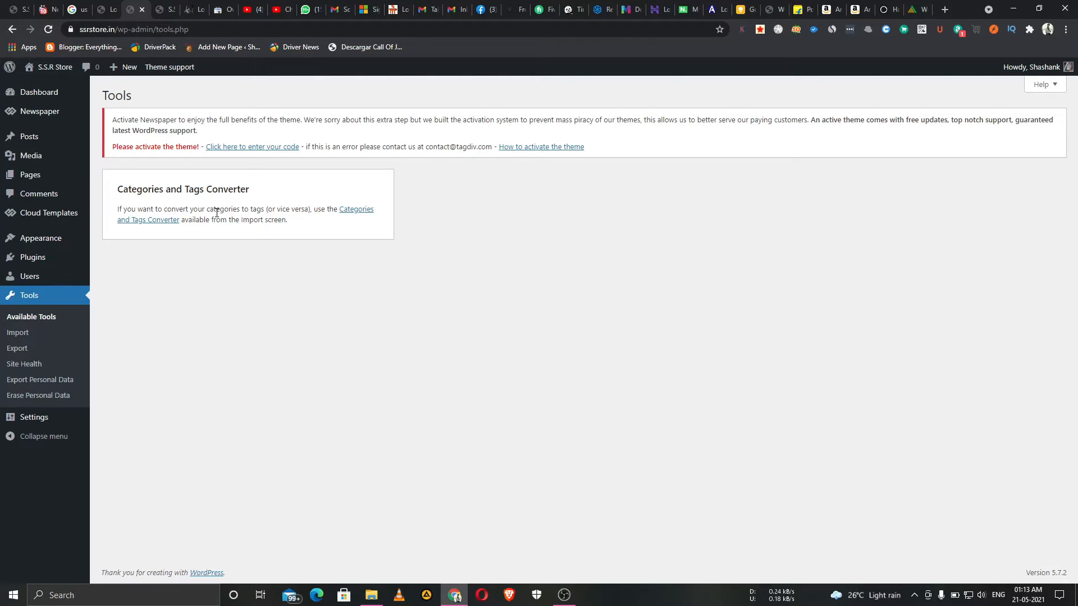
click(13, 333)
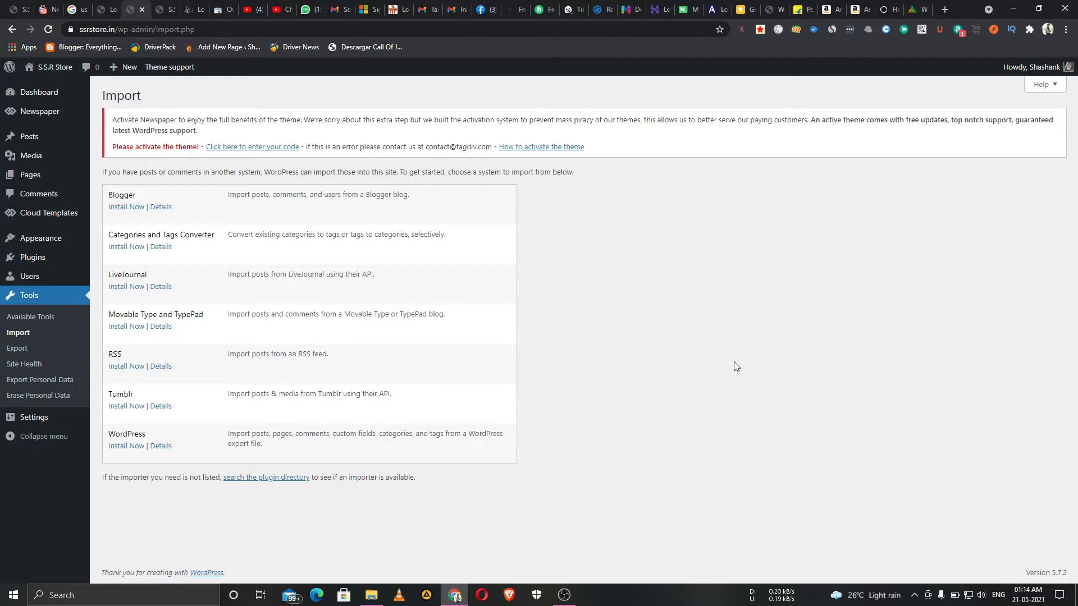
click(17, 352)
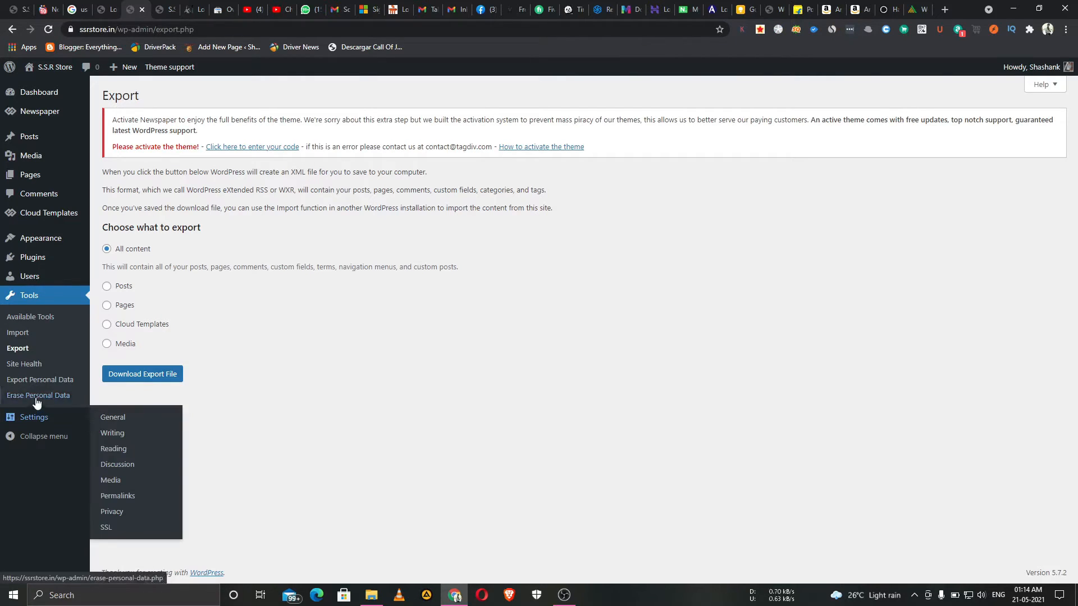
Step: Open Site Health, review the recommendation on removing inactive plugins, and view the Info page before returning to Status
click(25, 370)
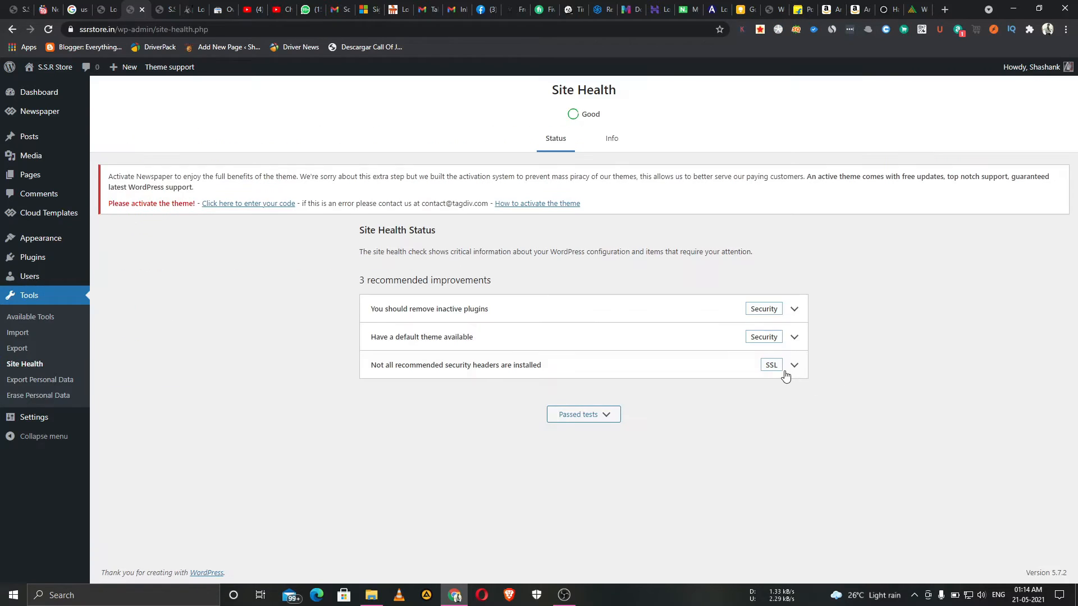
click(794, 310)
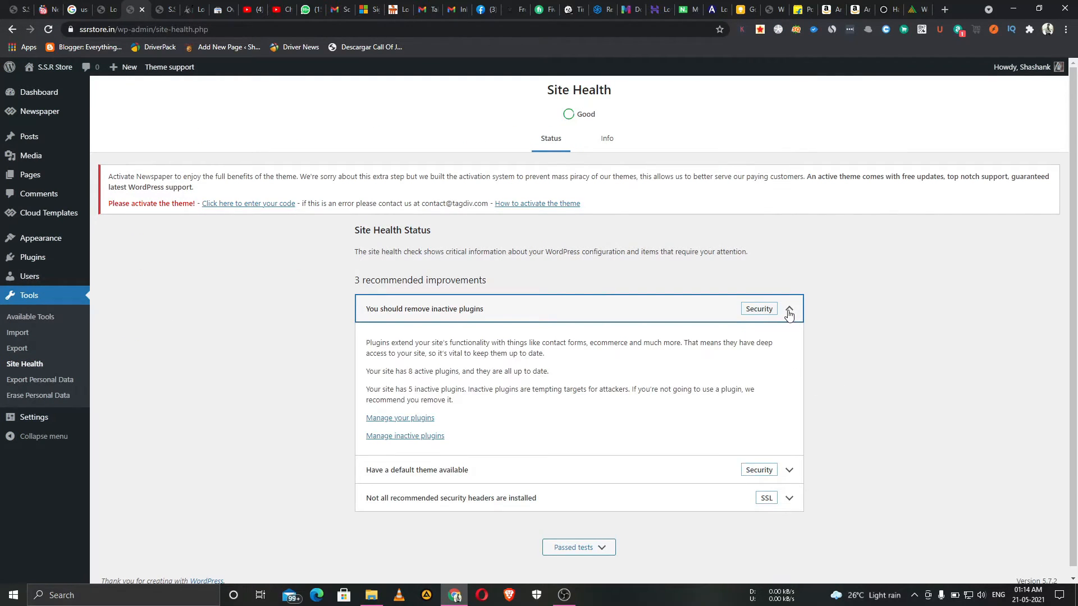
click(788, 311)
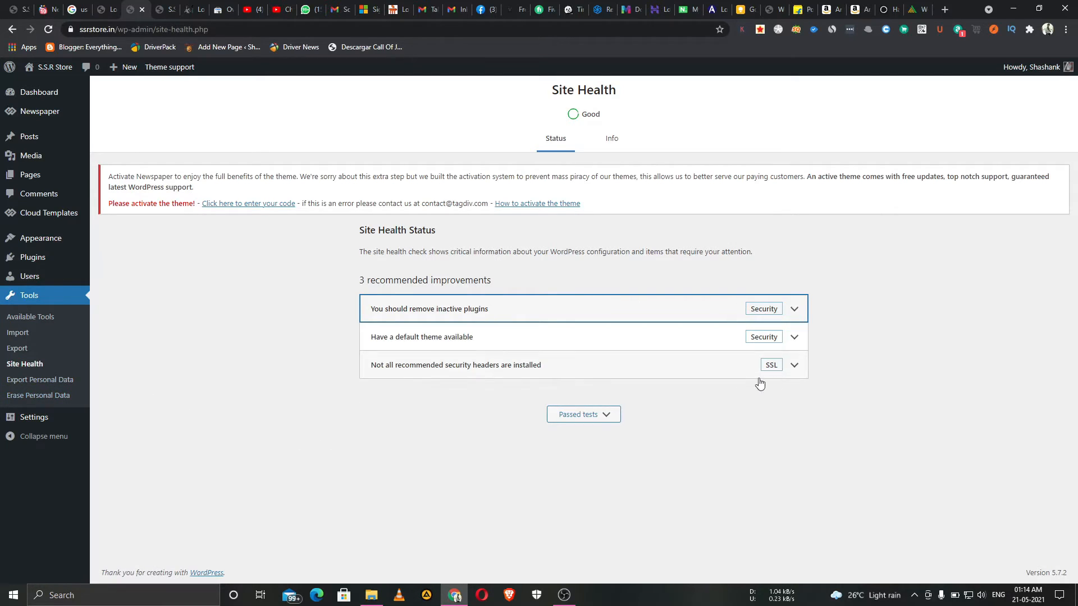
click(614, 145)
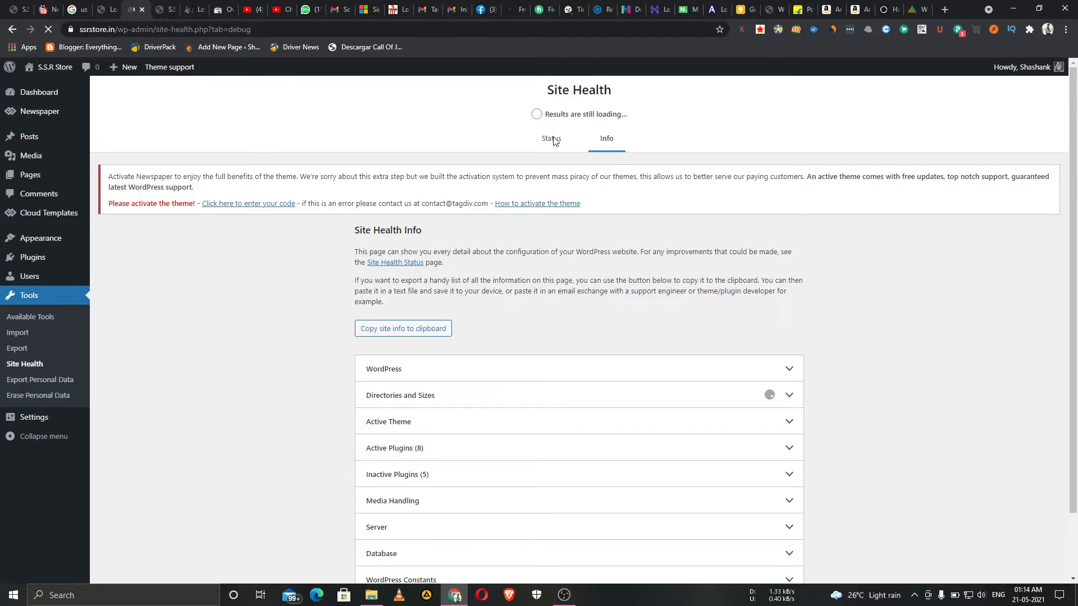
click(553, 140)
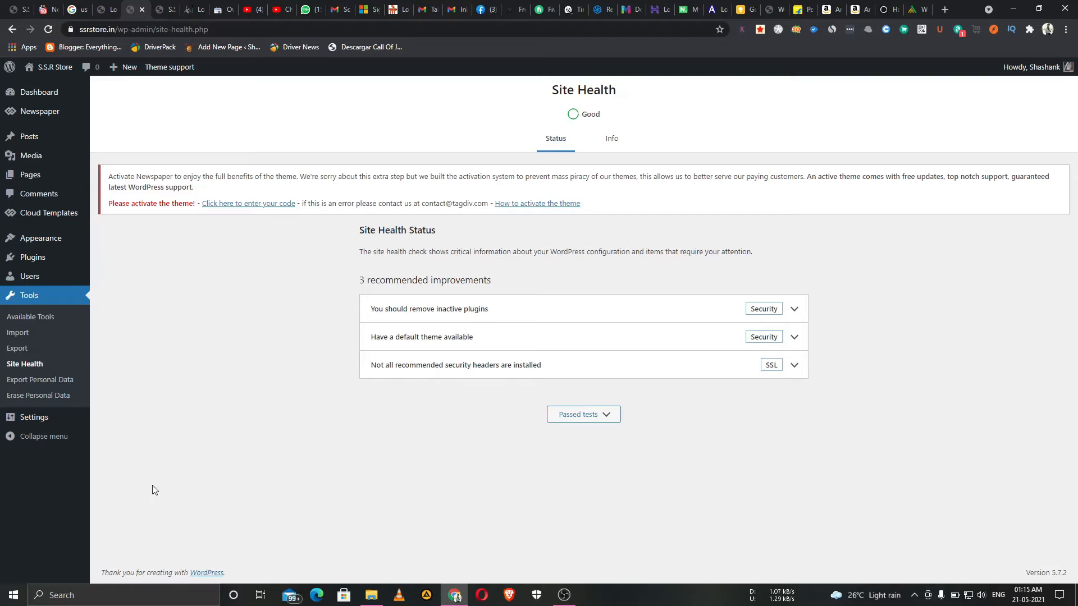
Step: View the Export Personal Data tool, and open the General Settings page to check the site title
click(46, 387)
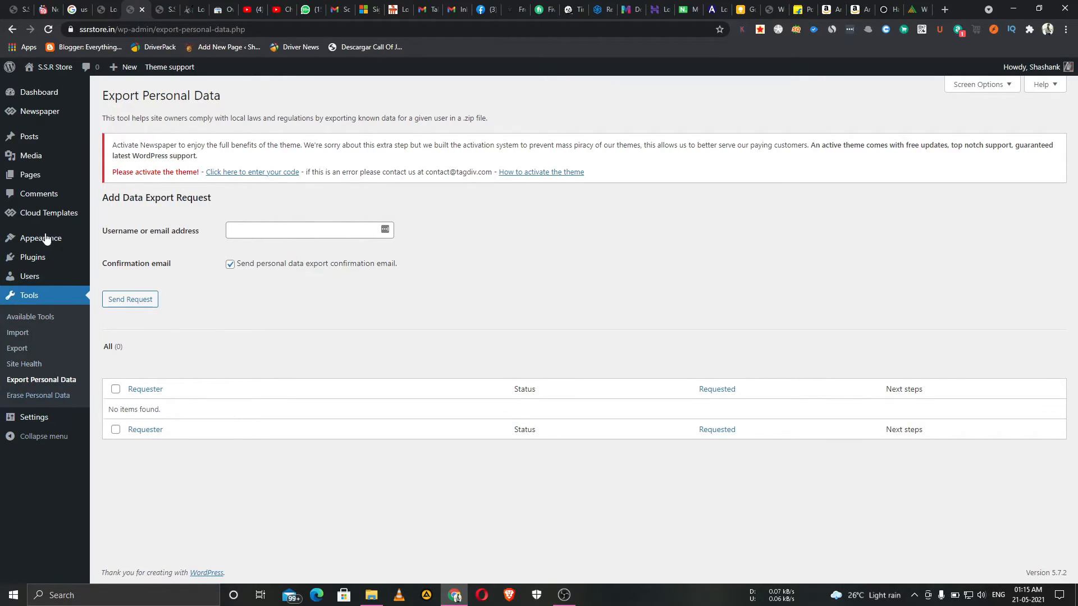
mouse_move(34, 276)
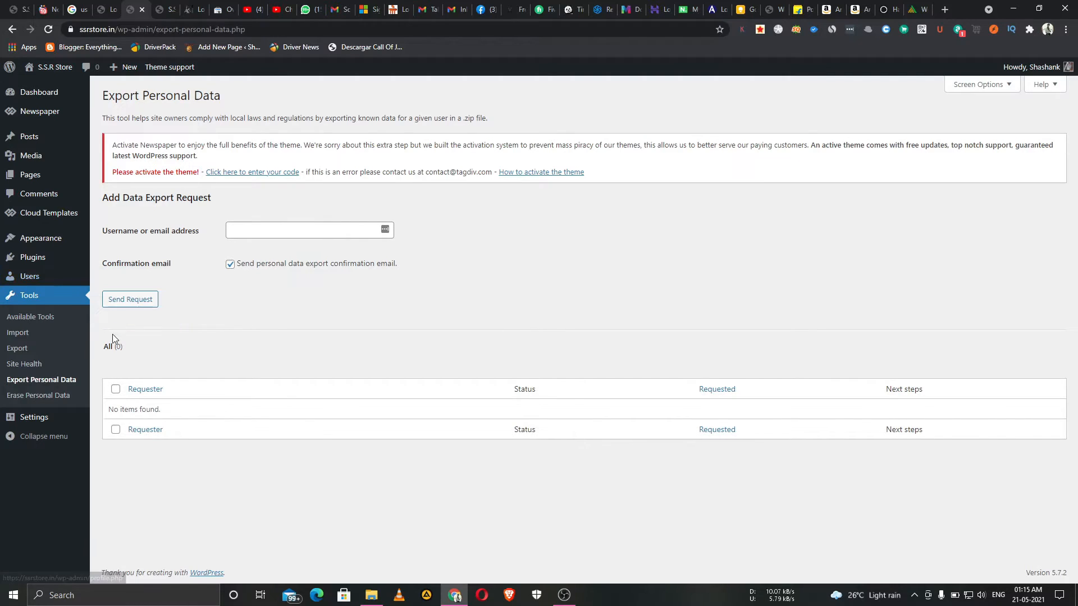
mouse_move(37, 421)
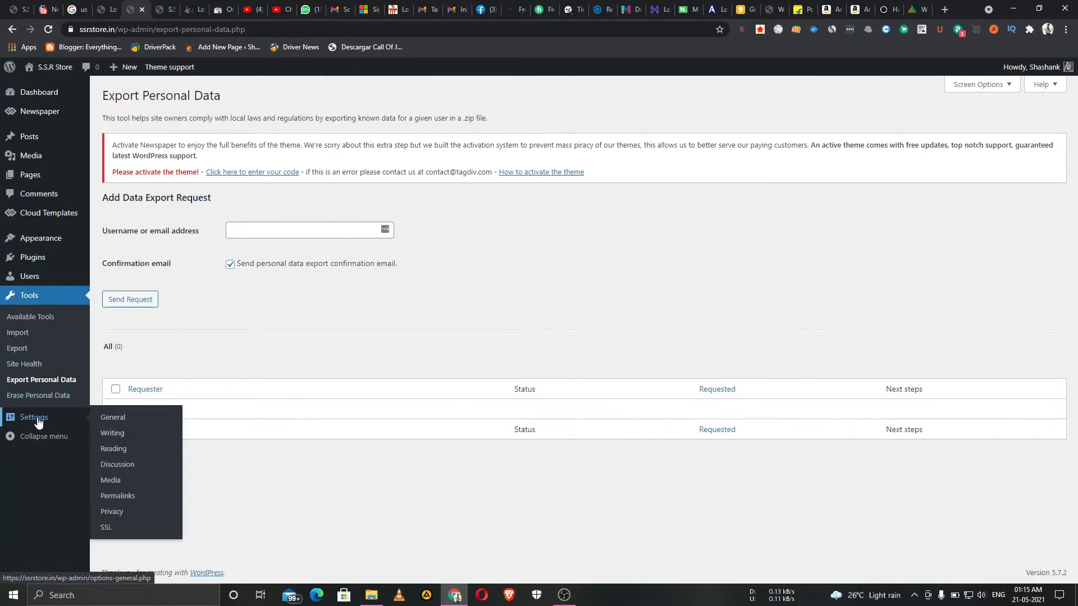
click(38, 421)
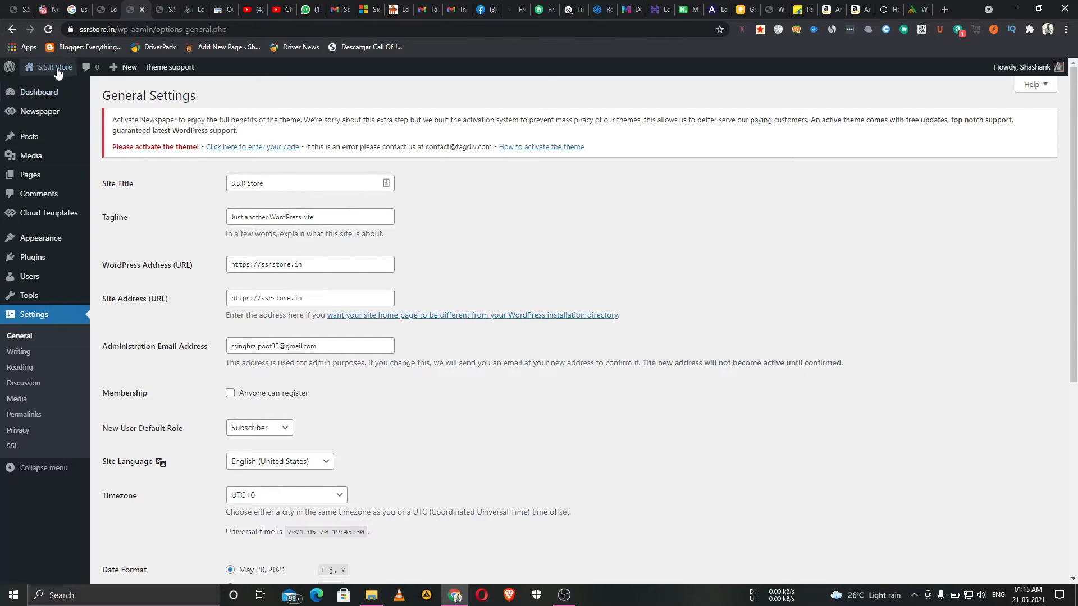
mouse_move(57, 73)
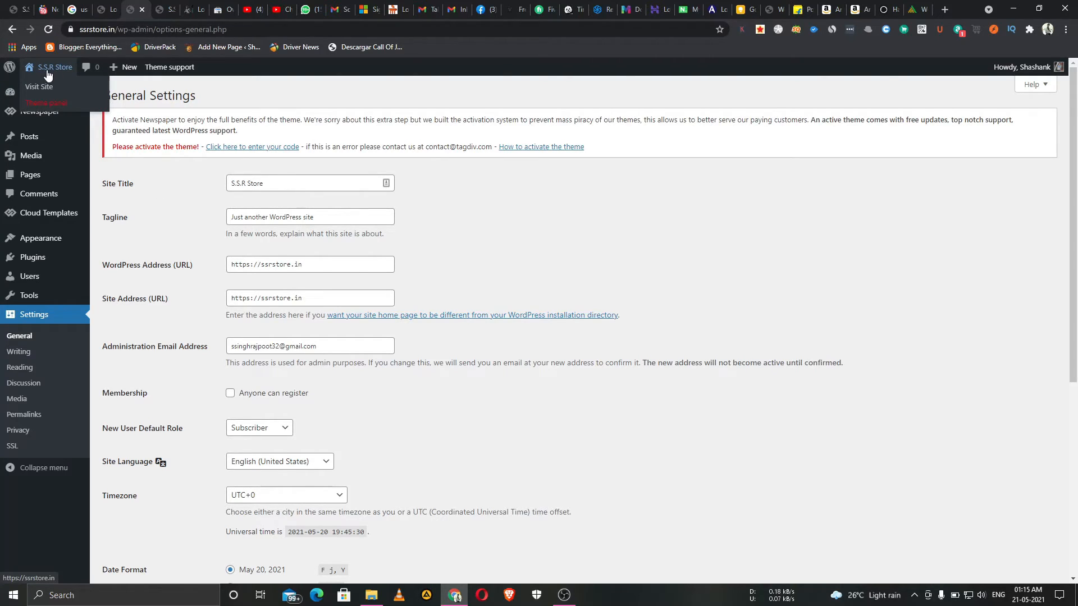
Step: Remove the last letter of the site title to demonstrate the effect, and restore it to S.S.R Store
click(267, 186)
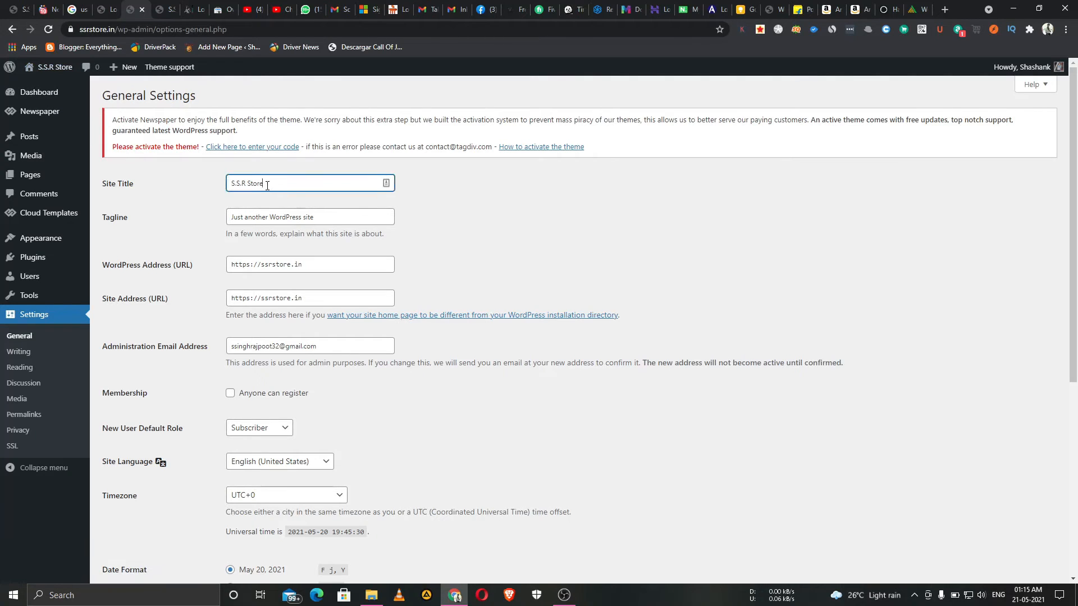
key(BackSpace)
scroll(269, 219, down, 6)
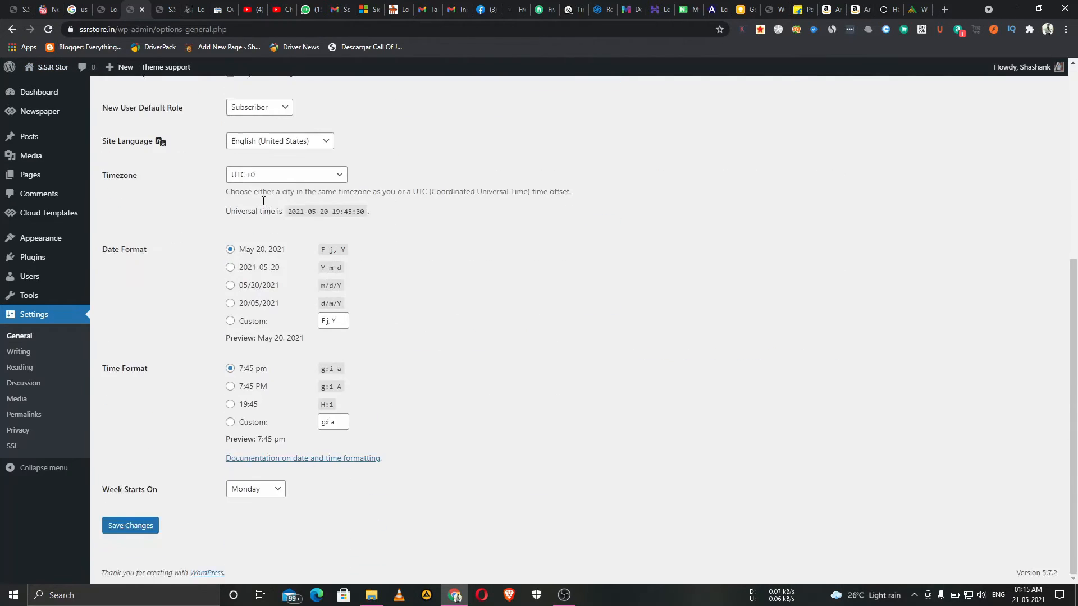
scroll(168, 168, up, 5)
mouse_move(70, 73)
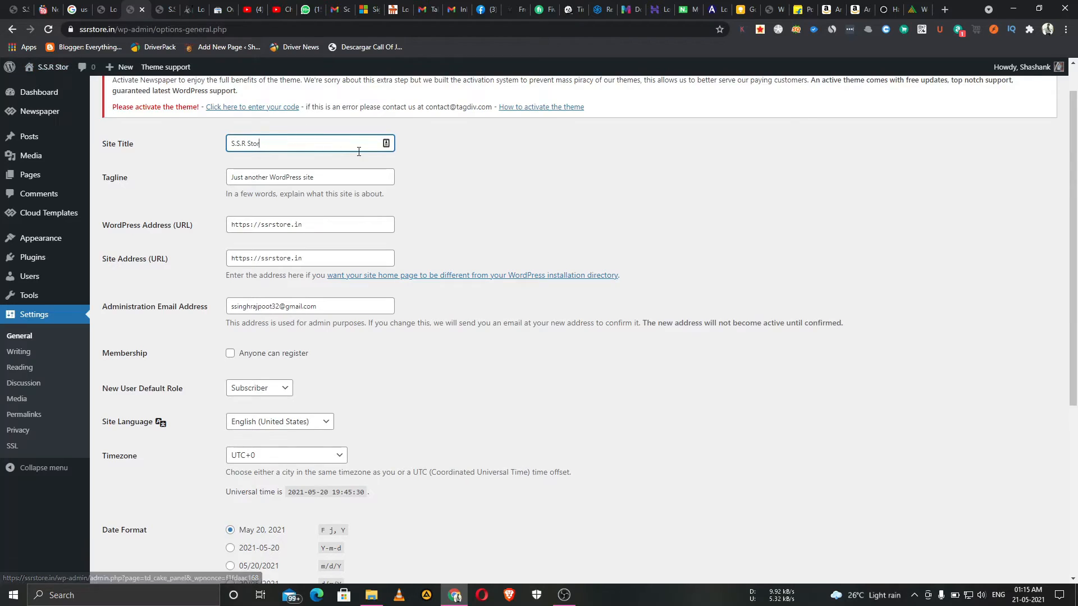
text(e)
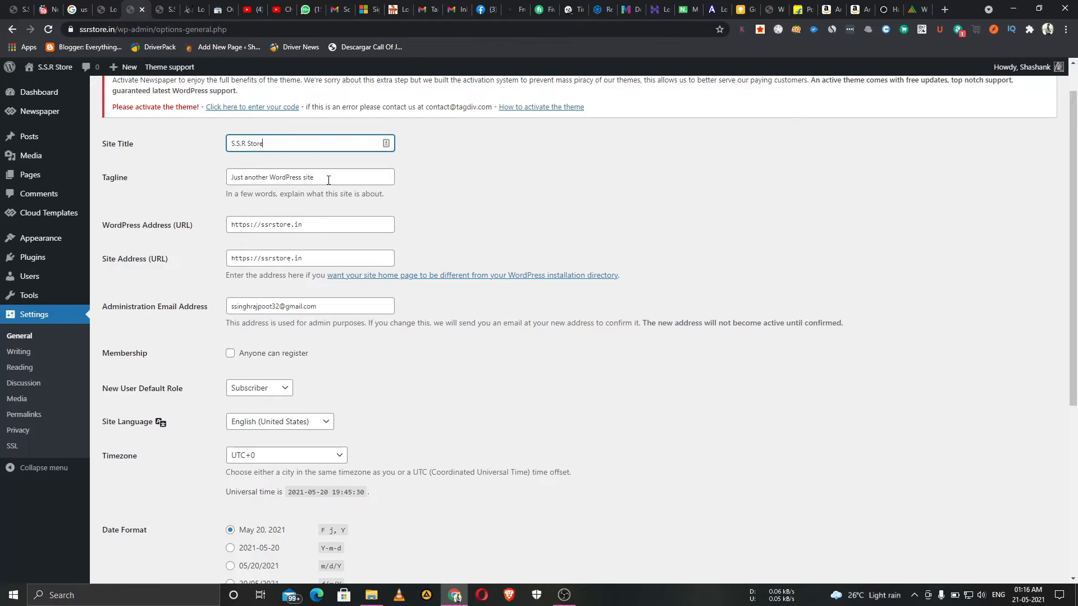
Step: Set the site's timezone to UTC+5:30 and its date format to m/d/Y in the General Settings
click(328, 180)
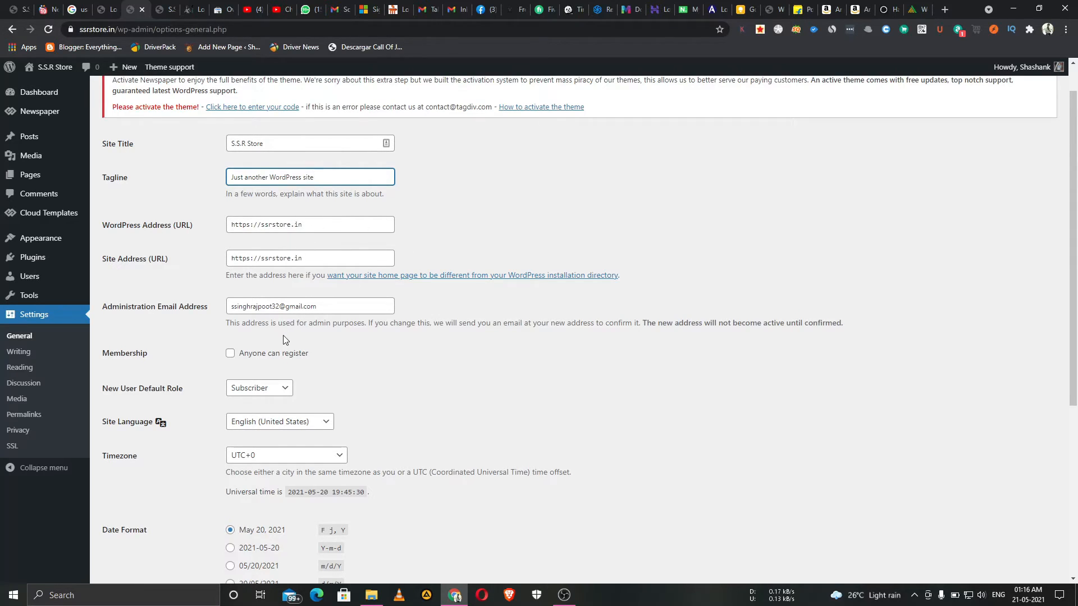
scroll(300, 357, down, 1)
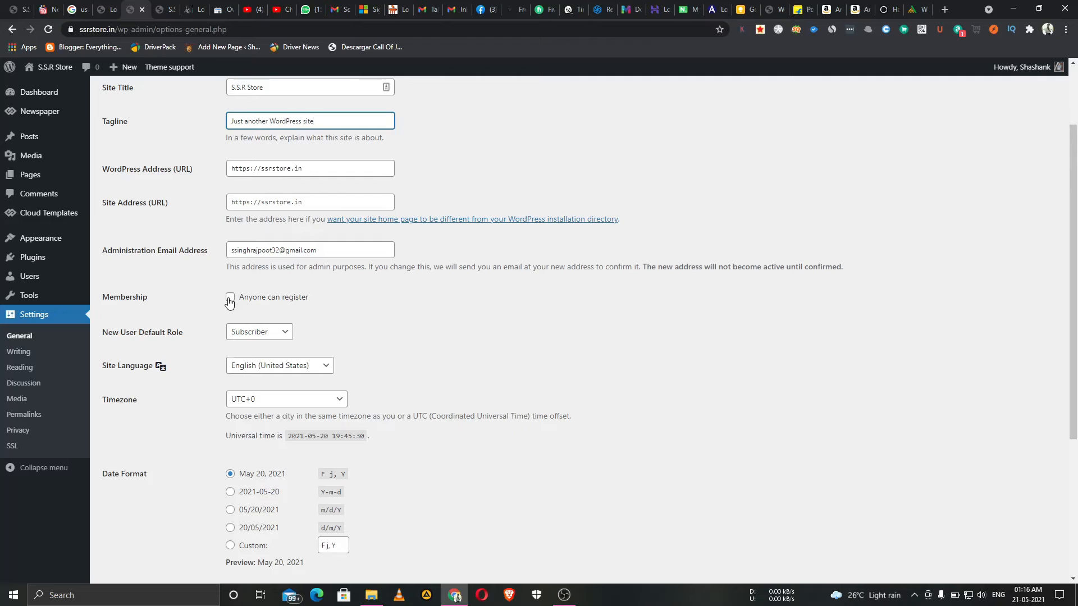
scroll(290, 371, down, 3)
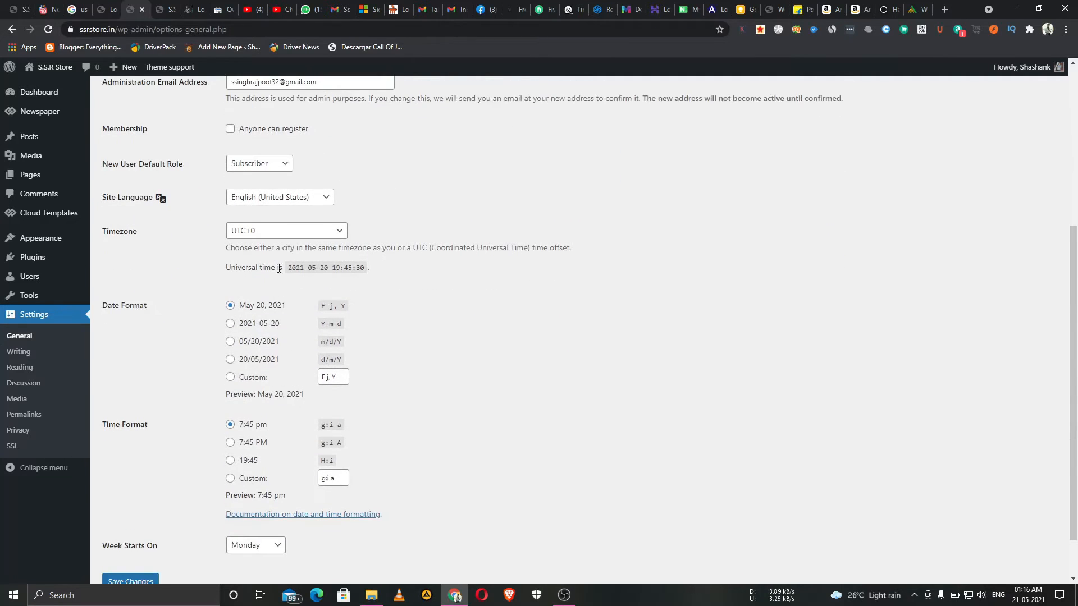
click(297, 231)
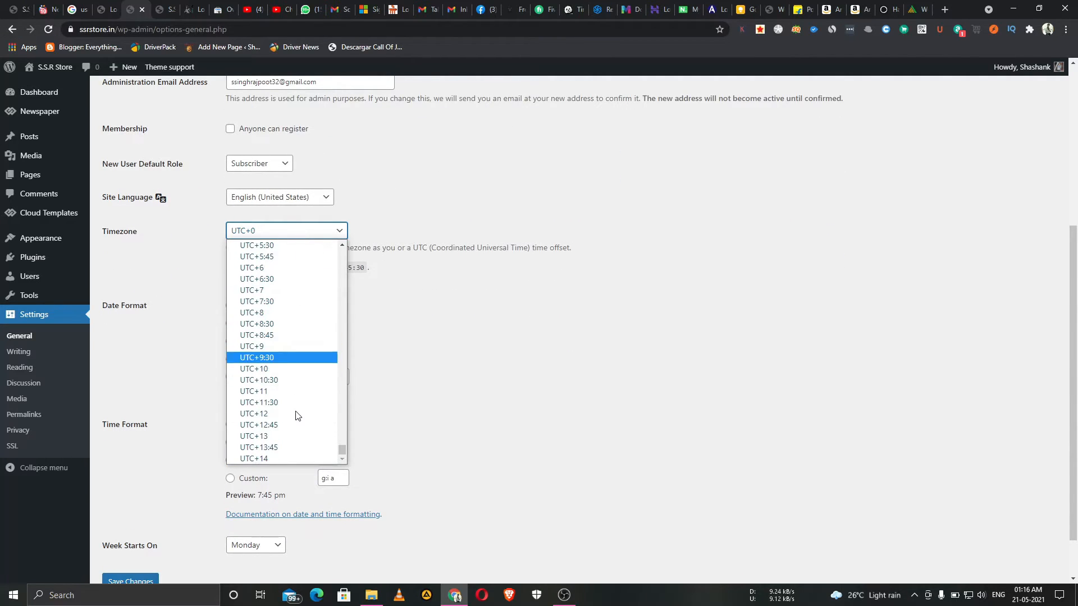
scroll(289, 403, up, 10)
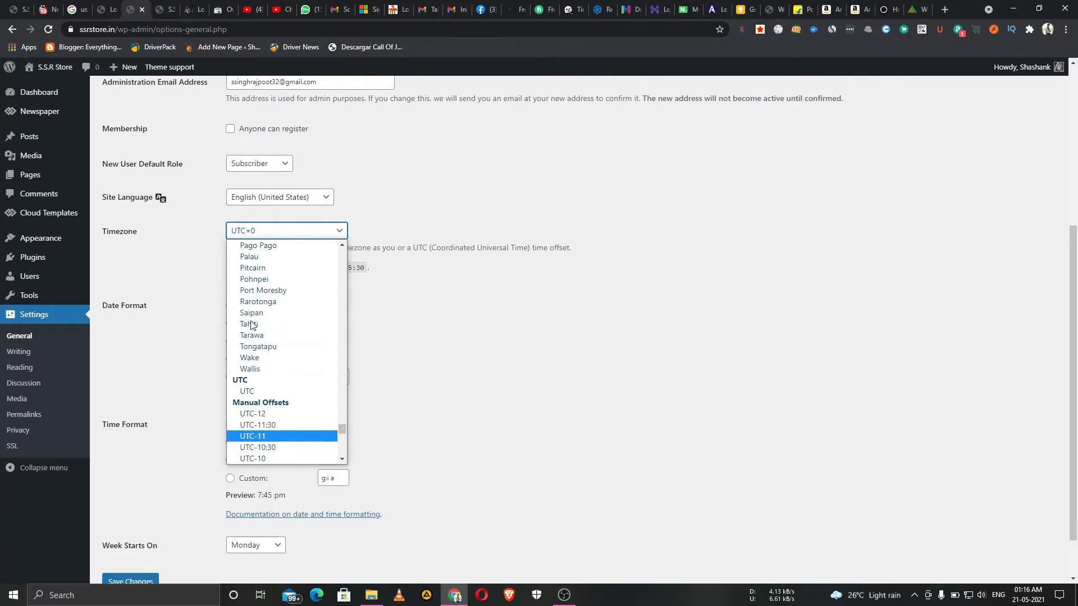
scroll(281, 399, up, 8)
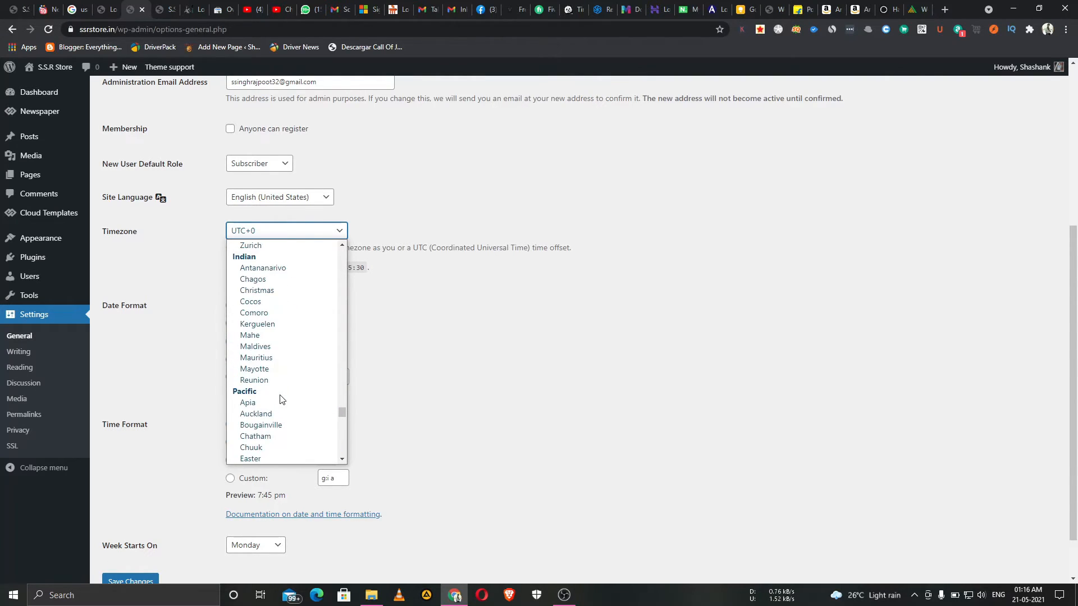
scroll(290, 375, up, 1)
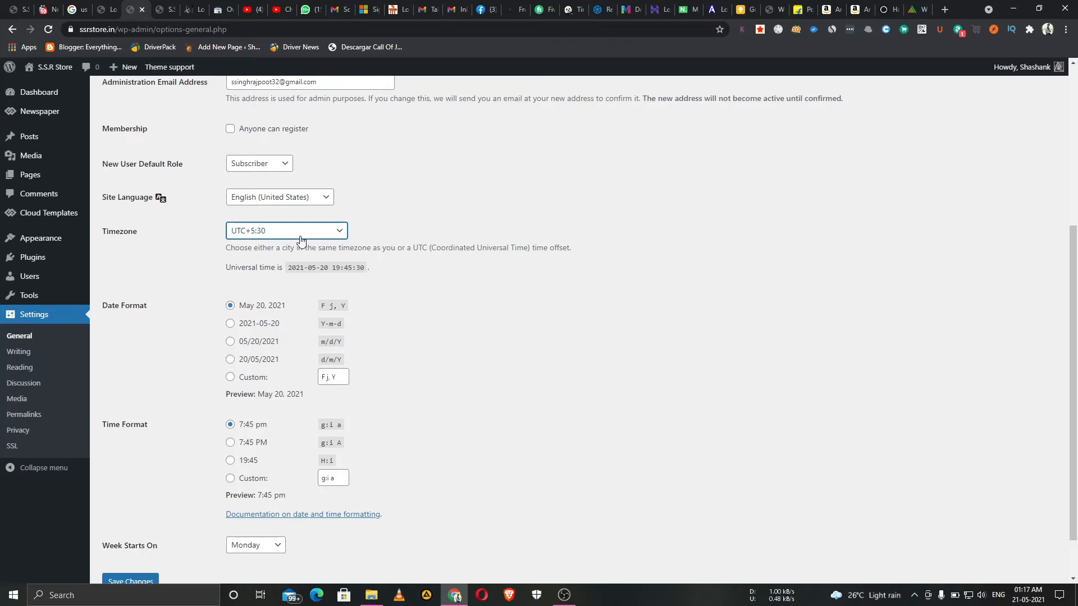
click(231, 325)
click(230, 342)
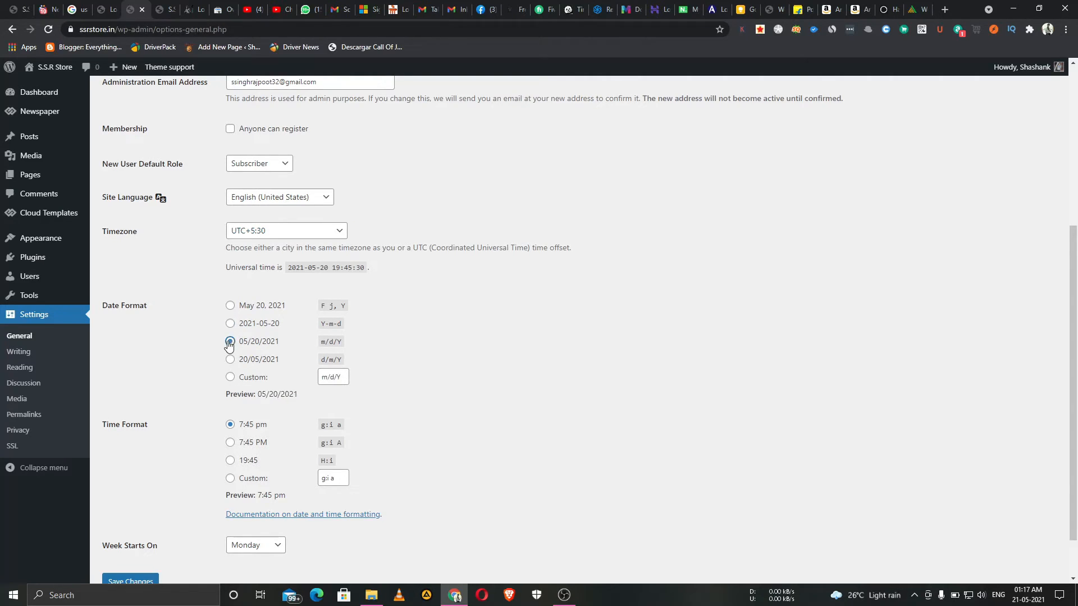
Step: Set the date format to F j, Y in the General Settings, and check the options for the week's starting day
click(231, 305)
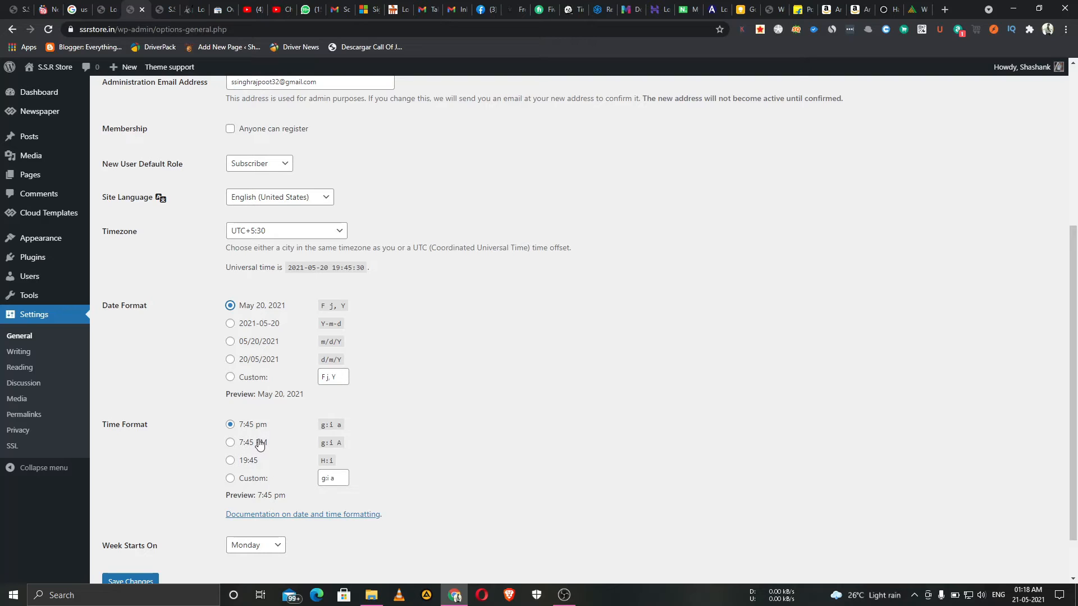
scroll(284, 507, down, 1)
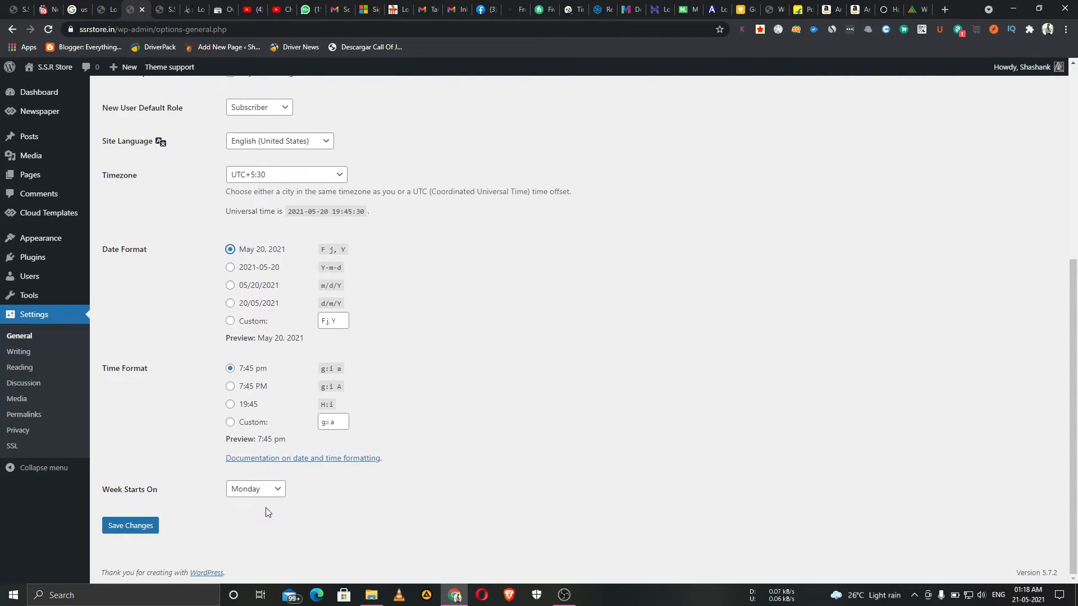
click(270, 494)
click(265, 503)
click(267, 494)
click(265, 516)
scroll(139, 378, up, 4)
Step: Open the Writing Settings and view the choices for the default post category
click(17, 352)
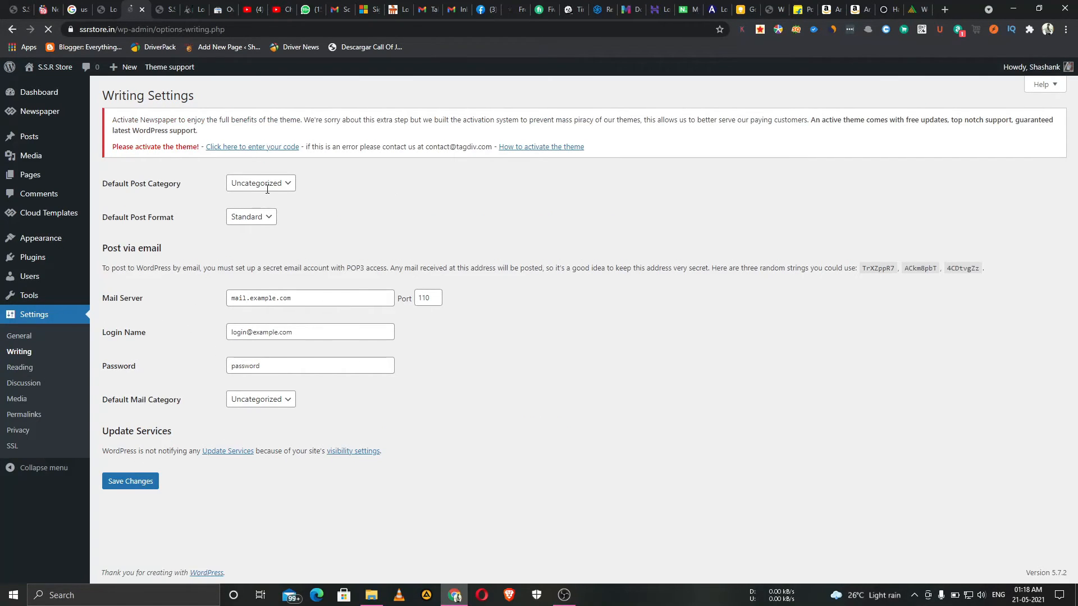
click(288, 184)
click(287, 184)
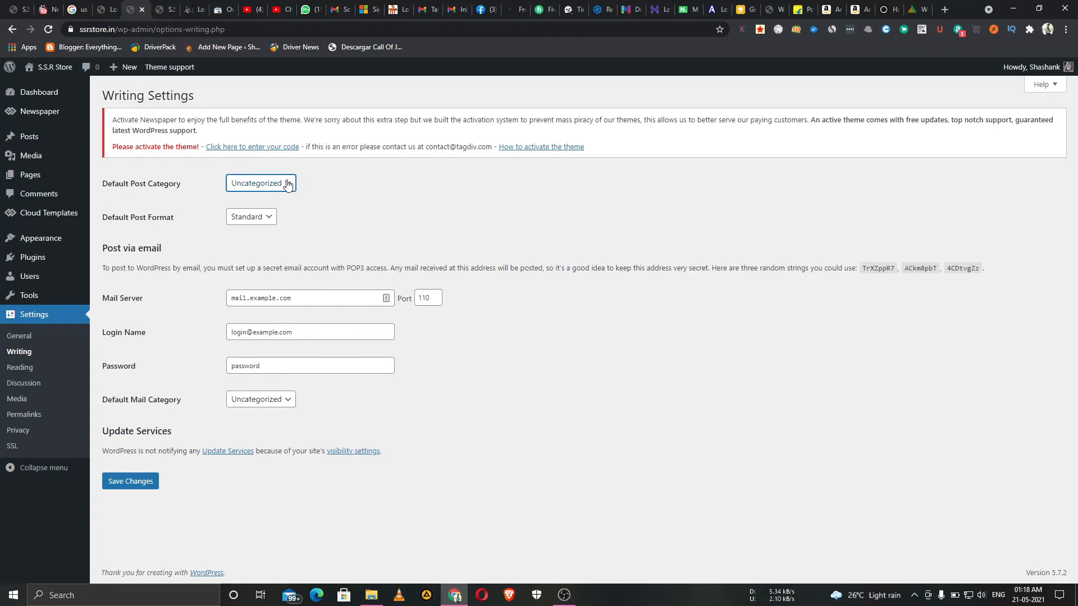
Step: Open the Reading Settings, and view the live site's homepage in a separate tab before returning to them
click(21, 369)
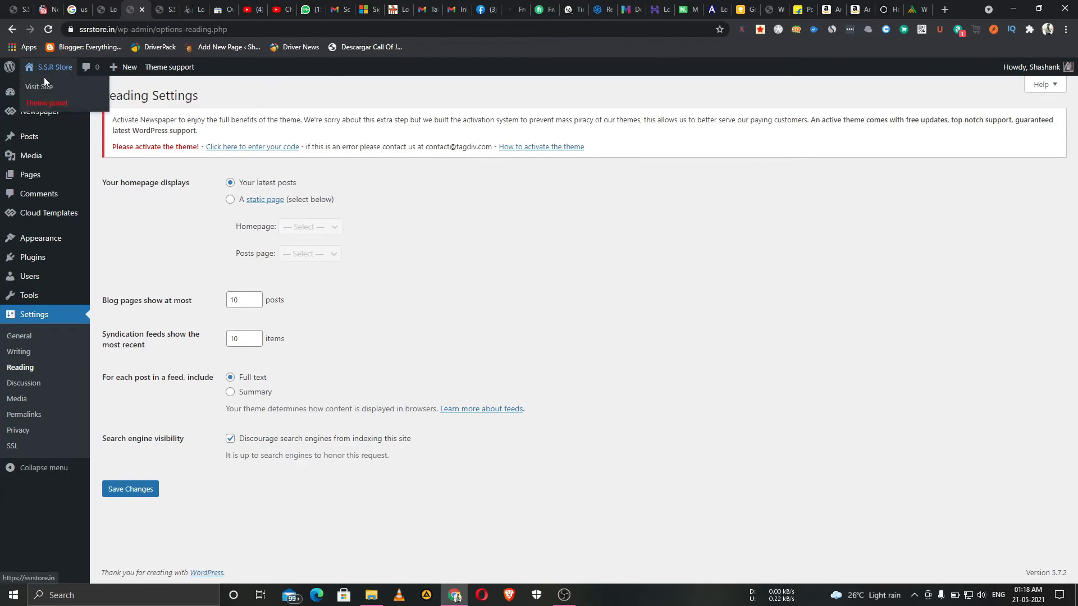
right_click(44, 77)
right_click(23, 84)
key(Escape)
click(188, 9)
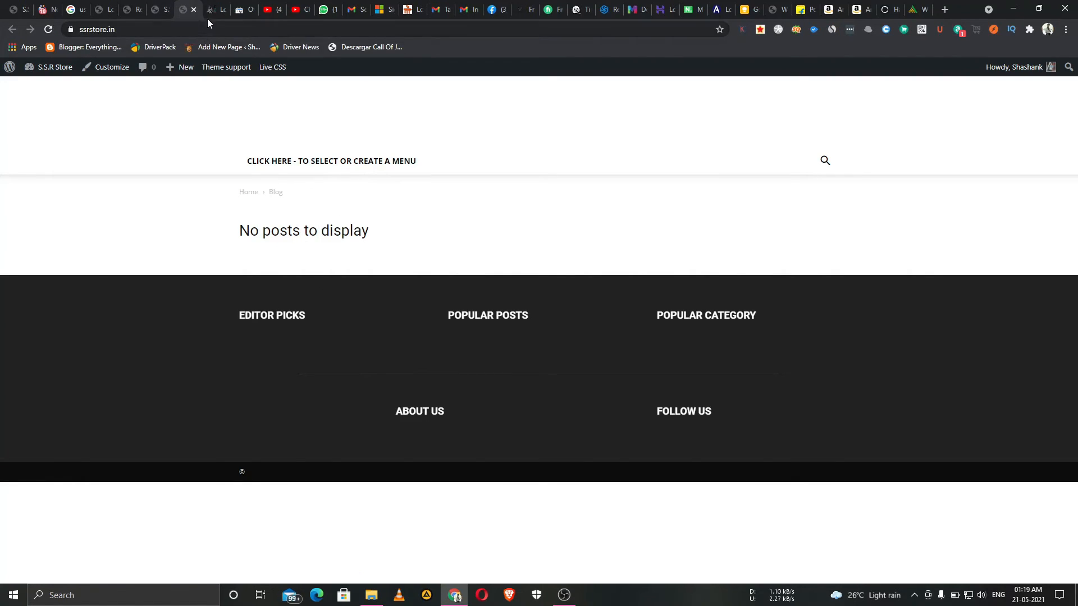
click(193, 9)
click(135, 14)
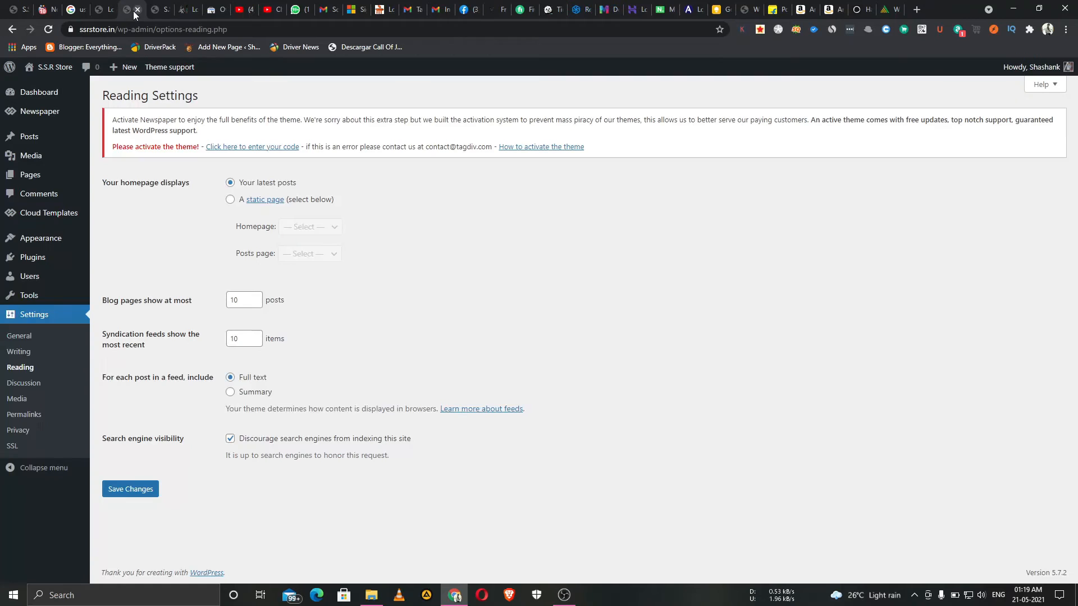
Step: Try a static page display with Sample Page as the homepage, and switch the homepage back to the latest posts
click(230, 200)
click(321, 230)
click(322, 252)
click(332, 231)
click(364, 243)
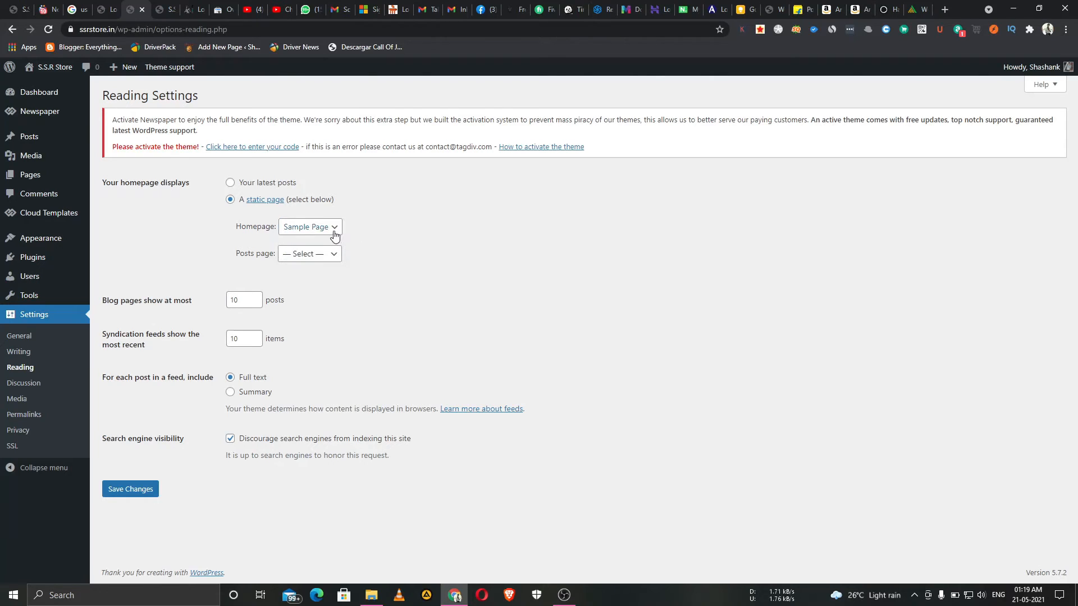
click(328, 254)
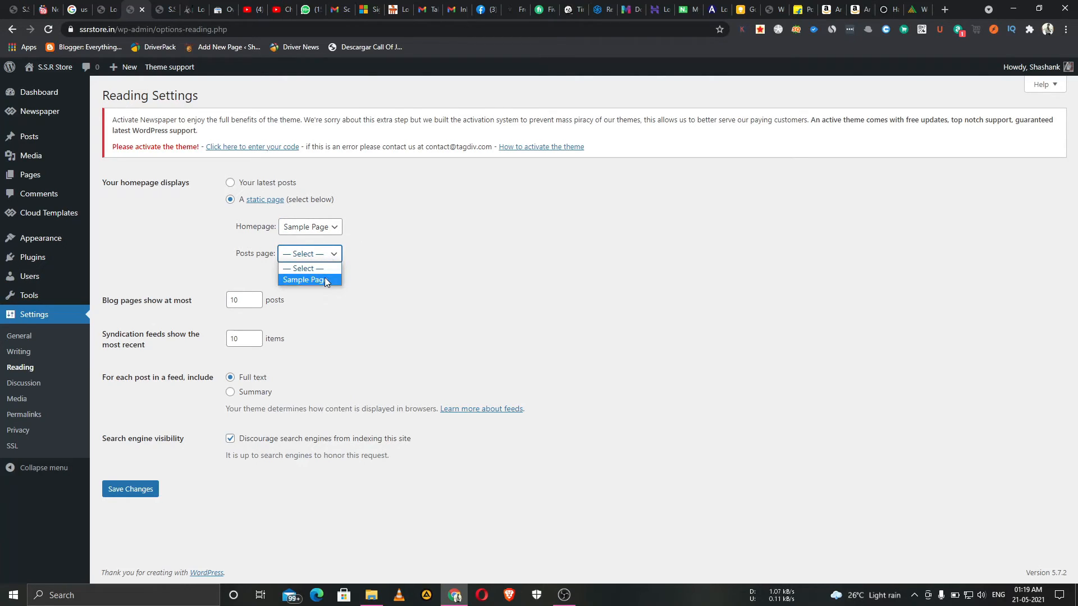
click(322, 267)
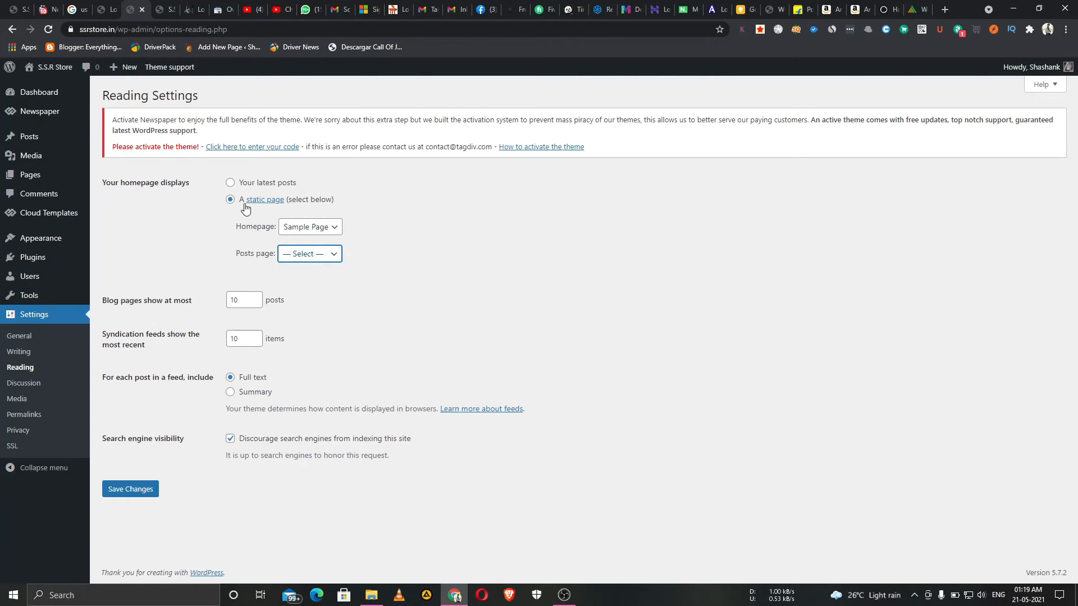
click(231, 185)
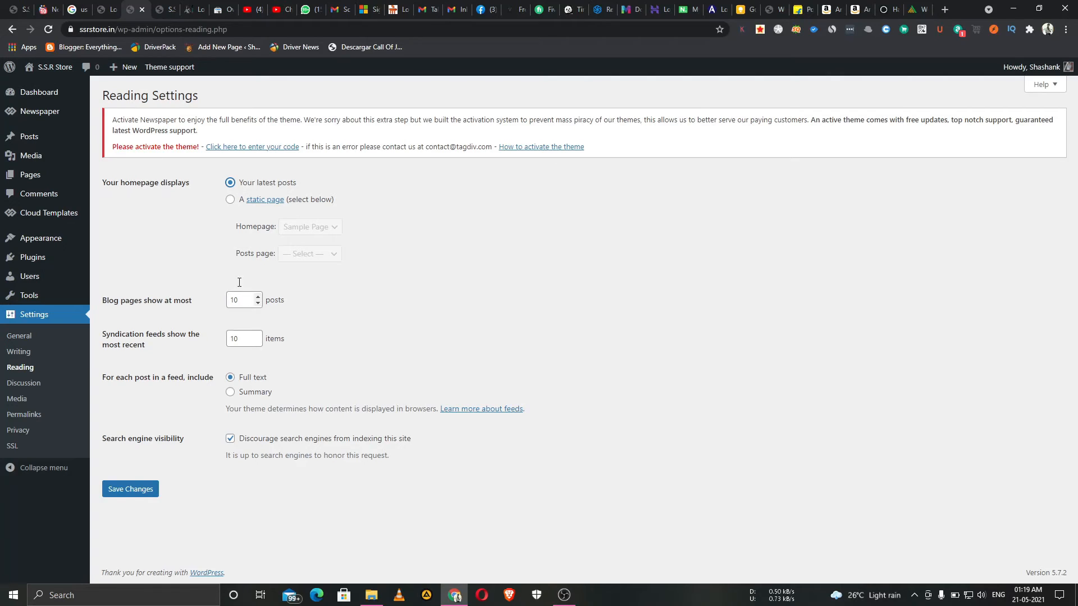
Step: Check the live site's homepage once more, and review the search engine visibility option in the Reading Settings
click(166, 10)
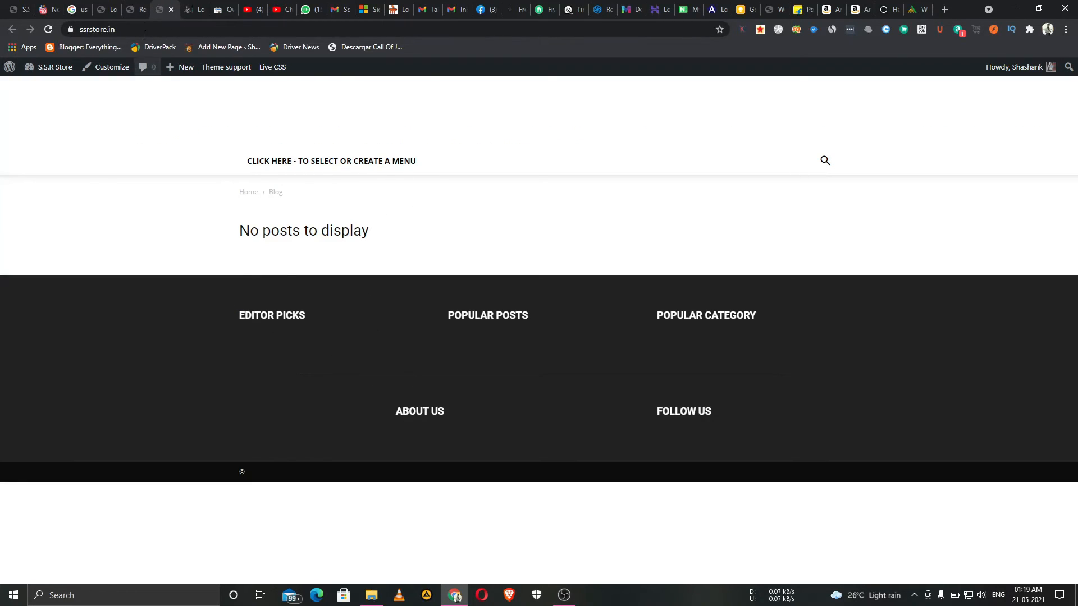
click(135, 9)
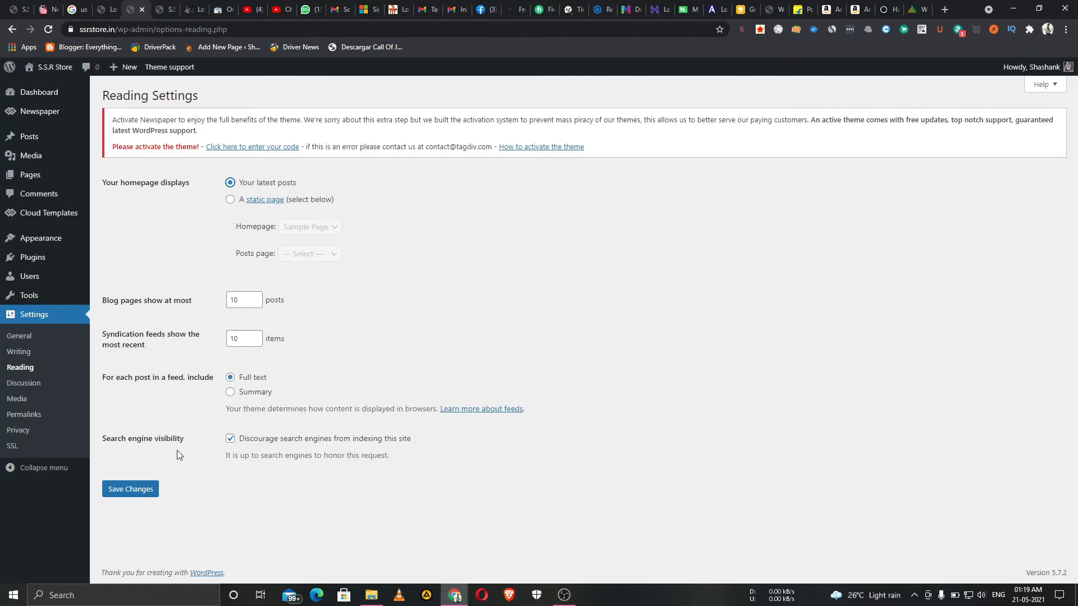
drag(239, 441, 490, 443)
click(477, 449)
Step: Review the Discussion Settings through to the avatar options, toggling the comment author name and email requirement off and on again
click(24, 383)
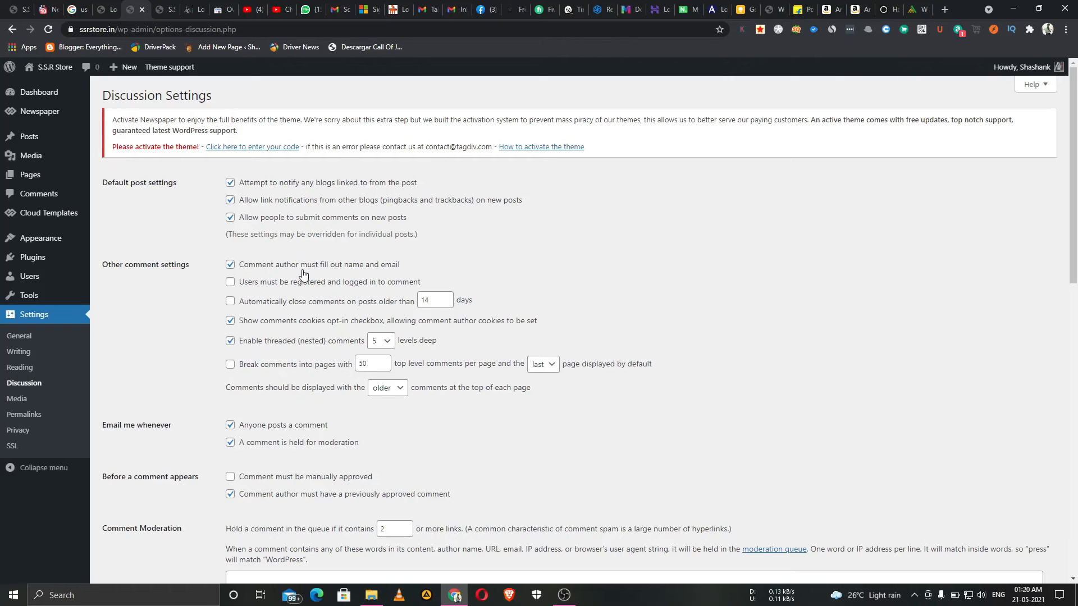
click(230, 265)
click(230, 265)
scroll(230, 368, down, 2)
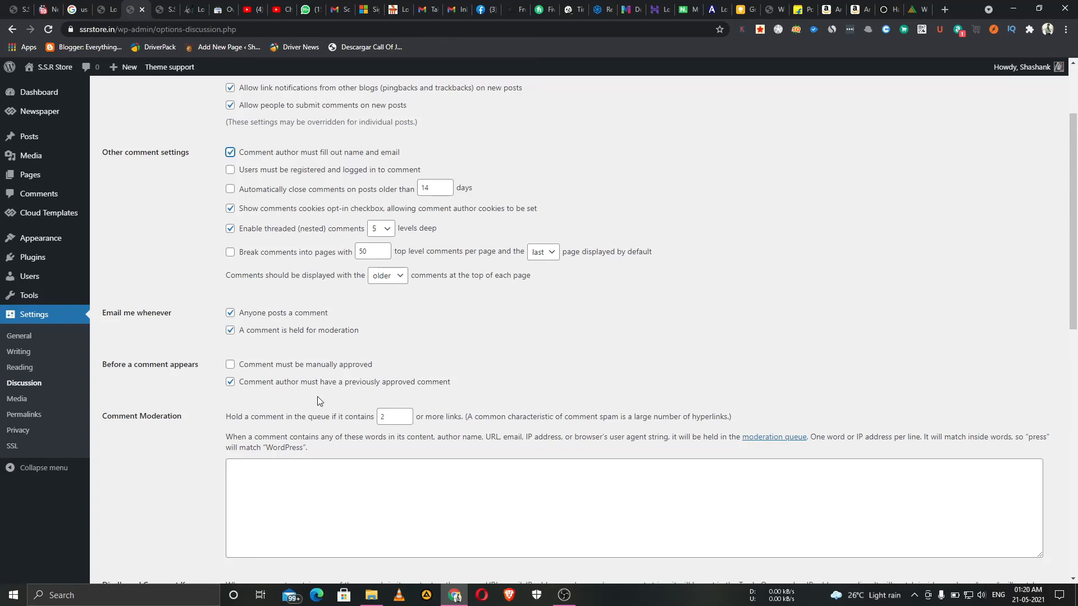
scroll(322, 403, down, 5)
scroll(325, 405, down, 6)
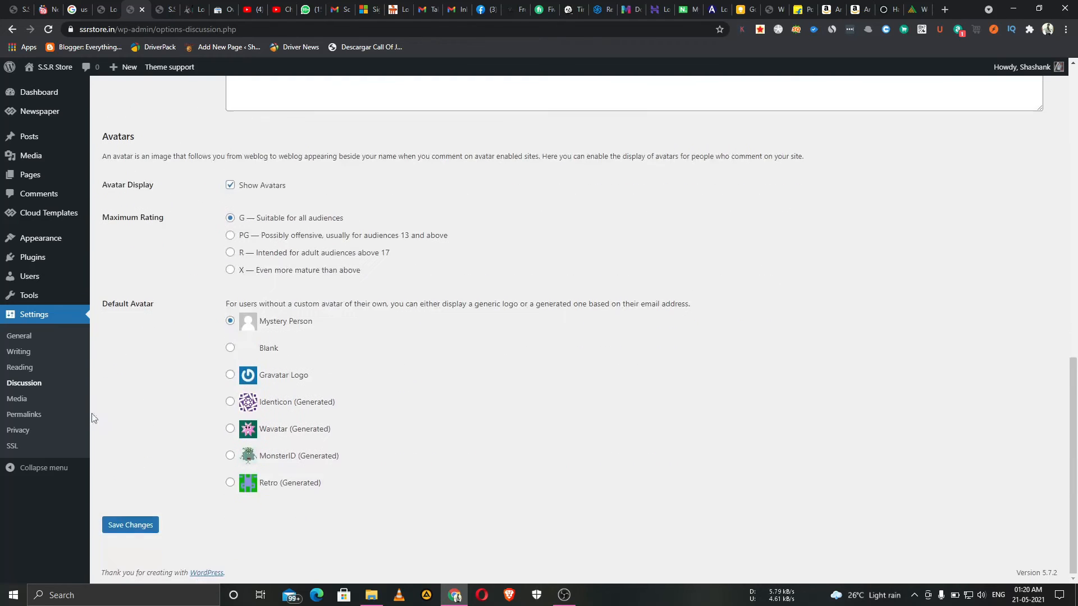
Step: View the Media Settings, and open the Permalink Settings to examine the Plain and Day and name URL structures
click(16, 401)
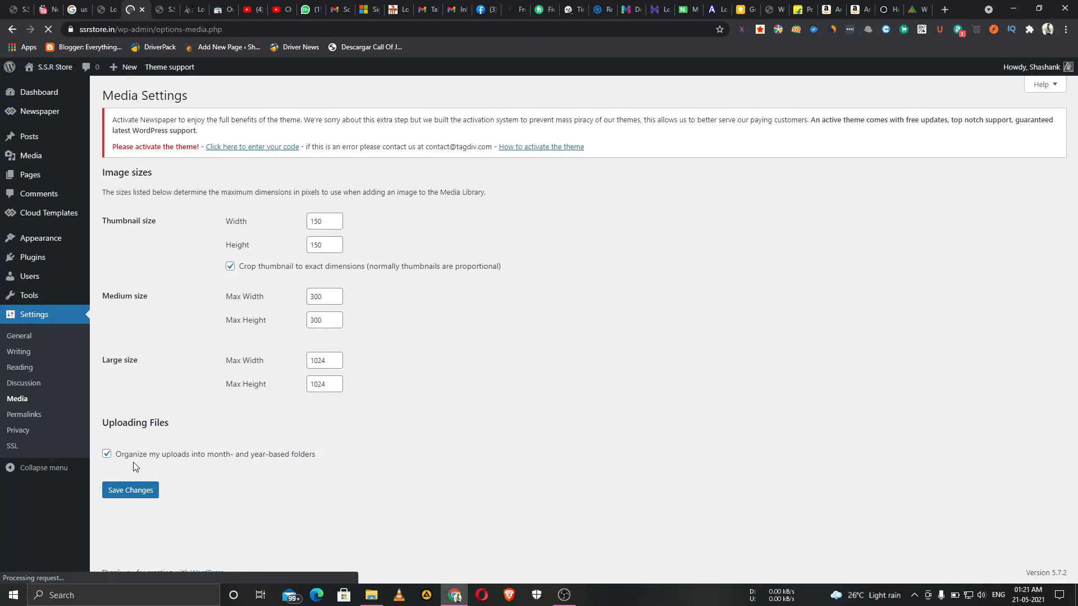
click(34, 415)
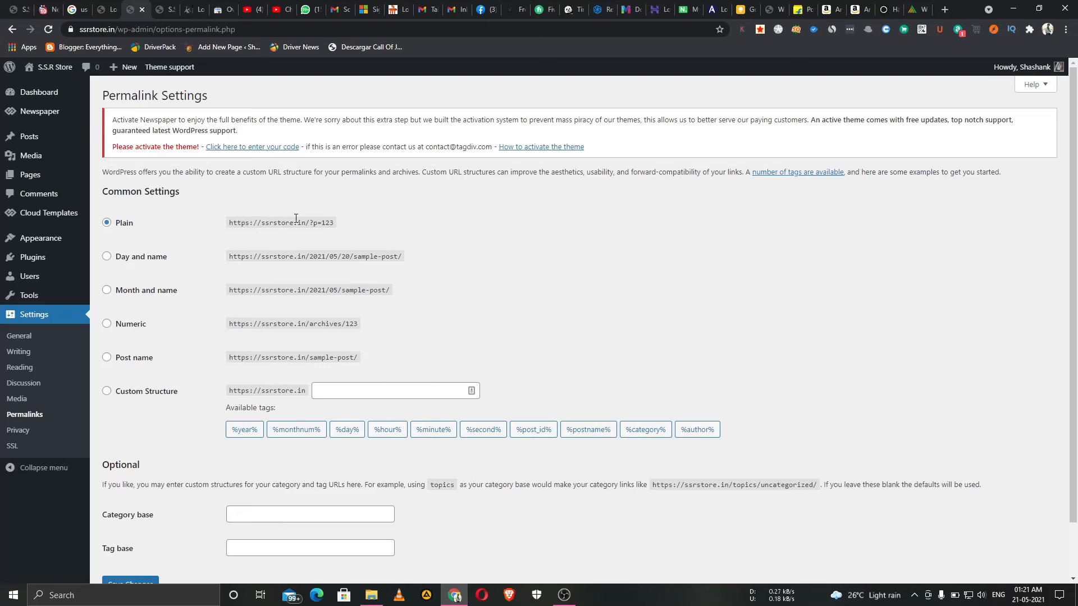
drag(259, 222, 354, 220)
click(351, 227)
drag(254, 257, 392, 256)
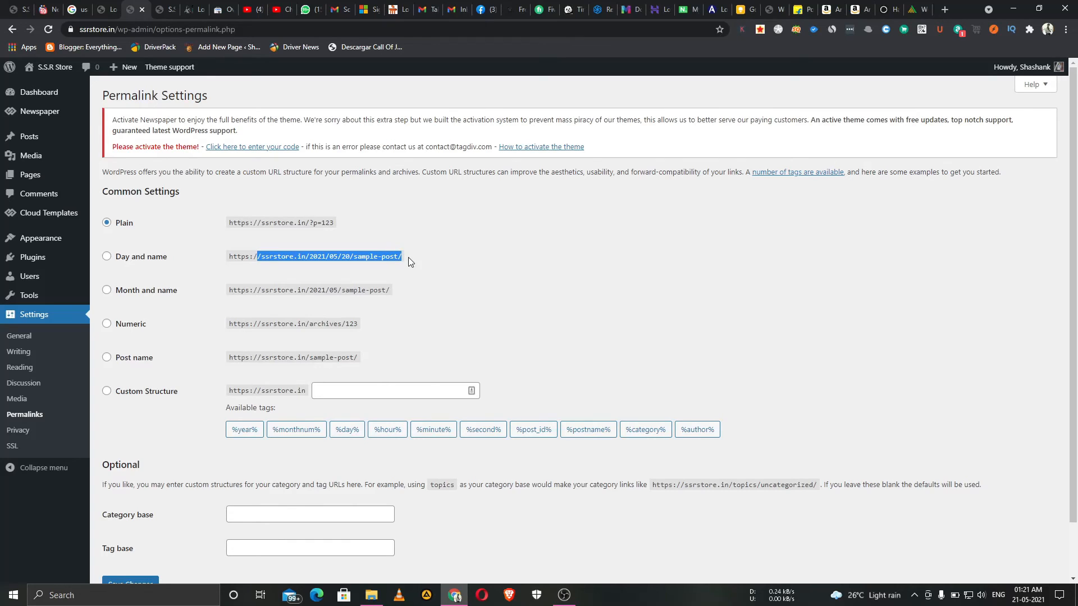
click(370, 290)
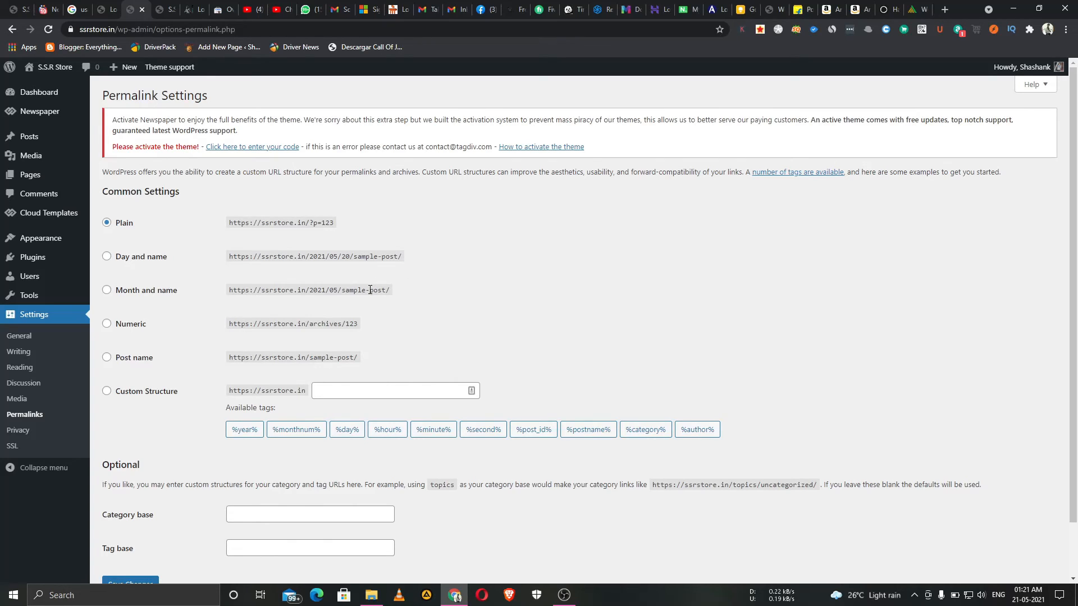
Step: Set the permalink structure to Post name and save the changes
click(106, 359)
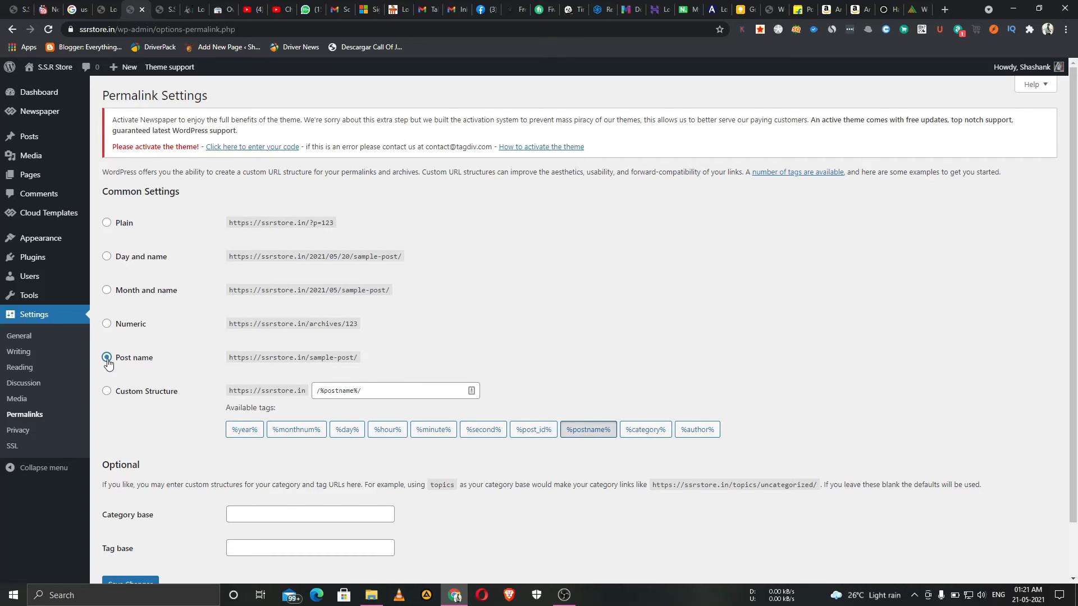
scroll(122, 474, down, 2)
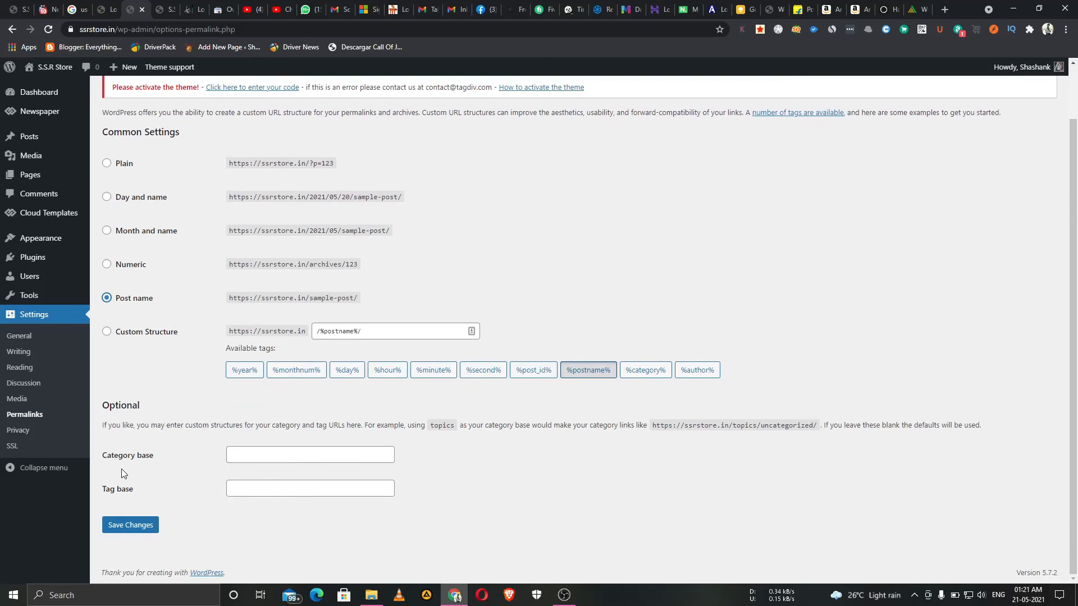
click(123, 523)
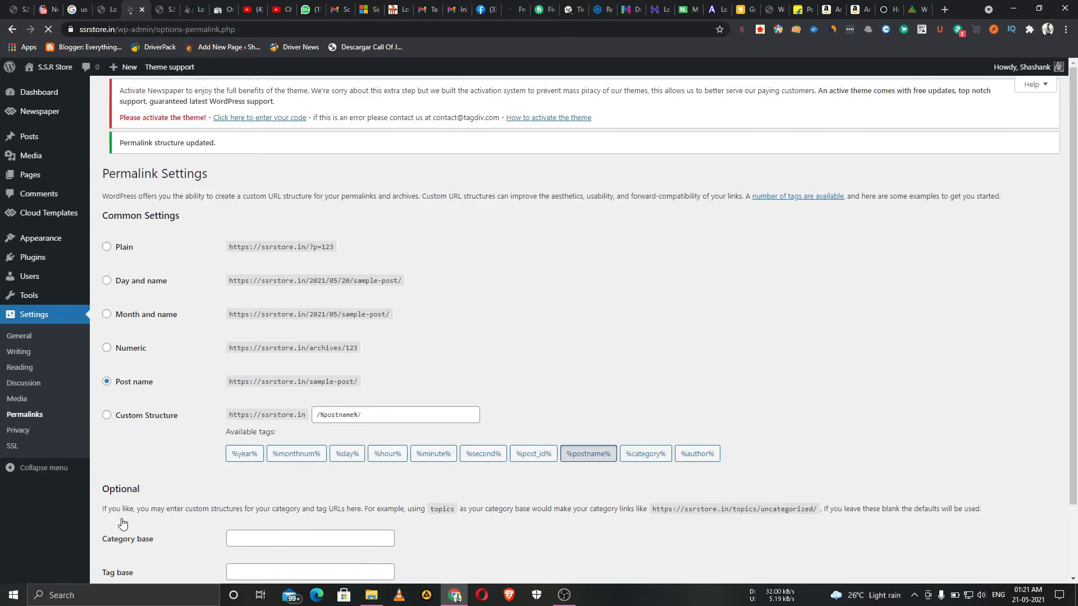
scroll(168, 506, down, 2)
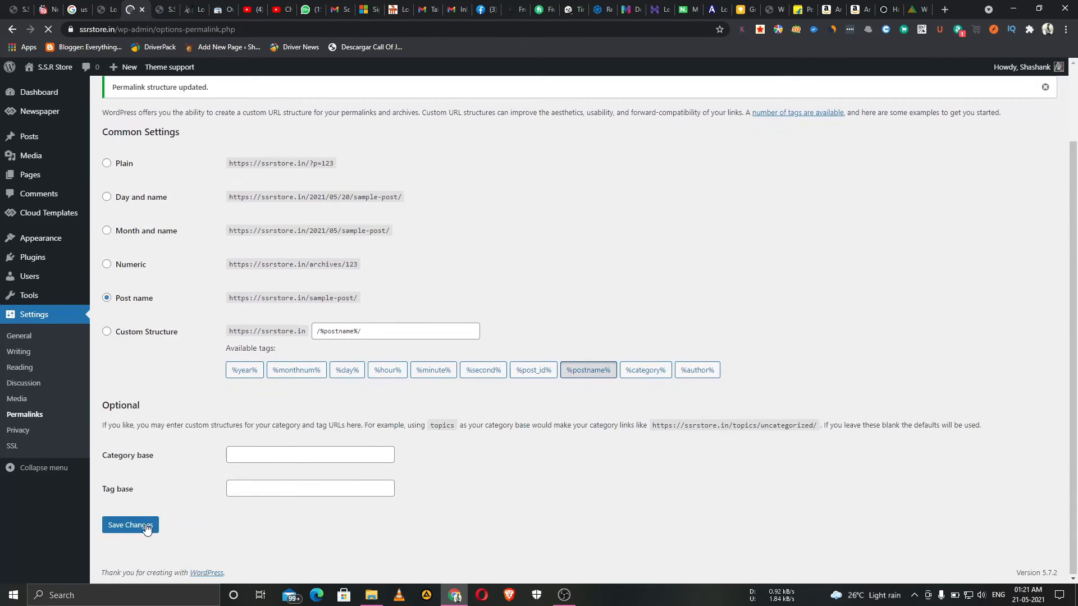
Step: Open the Privacy settings and view the pages available as the site's Privacy Policy page
click(19, 432)
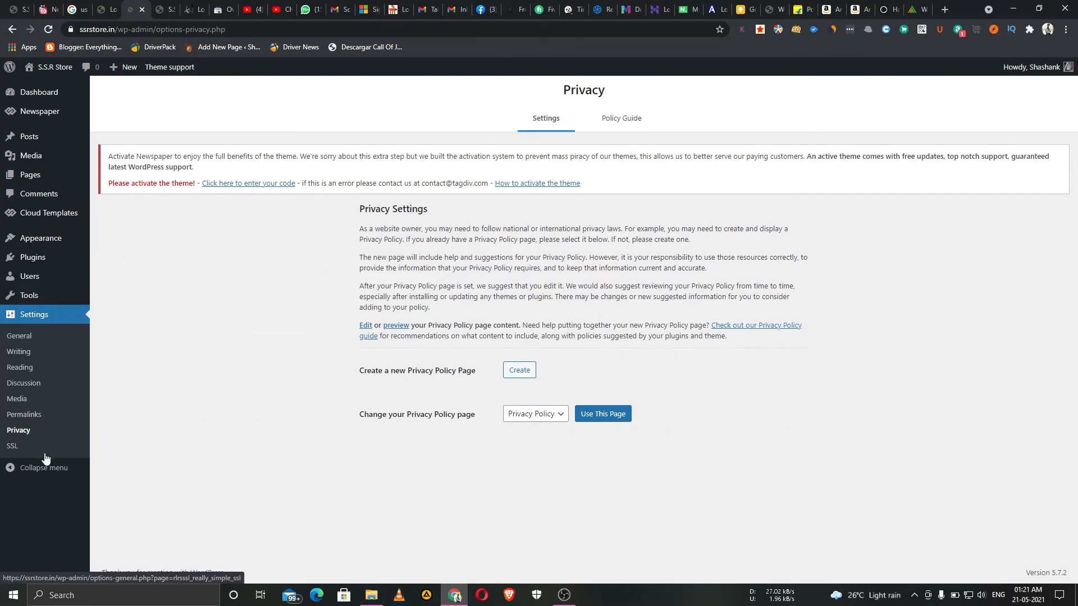
click(534, 415)
click(535, 415)
click(534, 414)
click(245, 402)
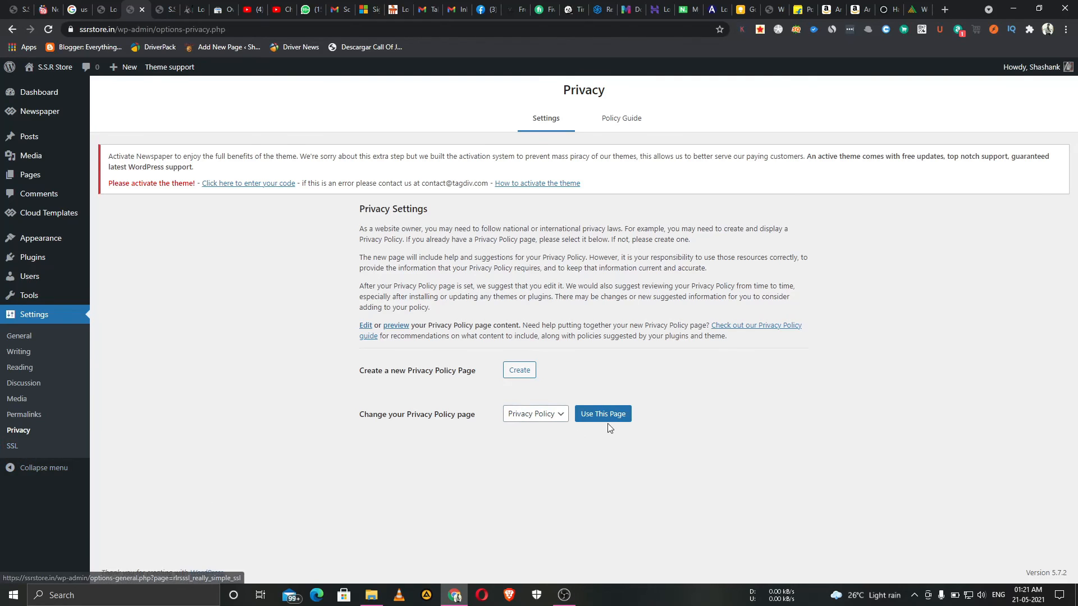
Step: Open the Really Simple SSL settings and review the site's SSL progress and options
click(8, 447)
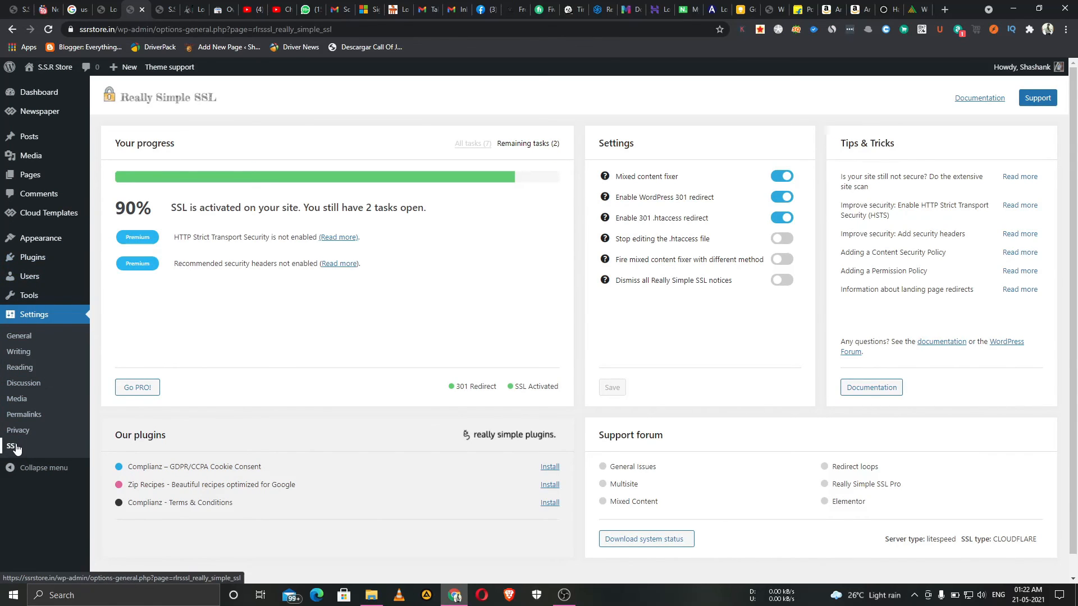
scroll(387, 472, down, 1)
scroll(387, 471, up, 1)
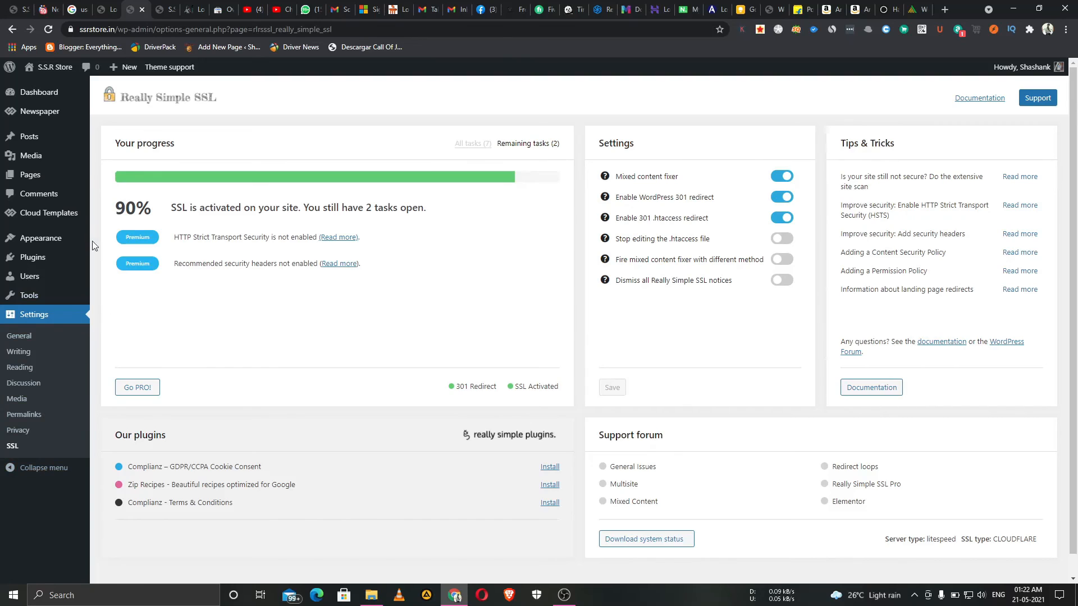
mouse_move(50, 261)
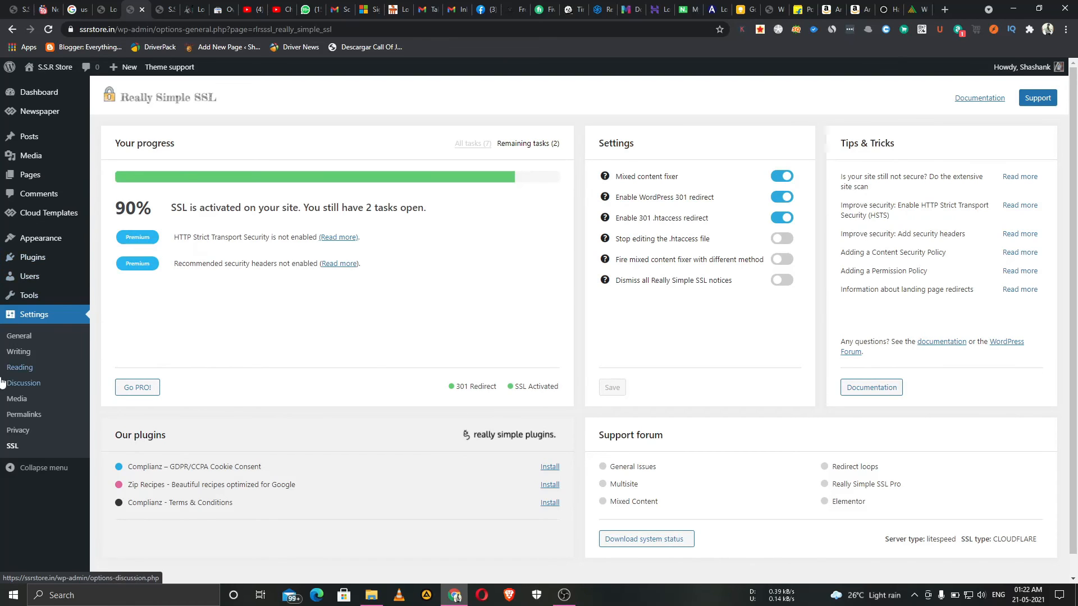
Step: Return to the Dashboard home, review its widgets, and look over the Appearance, Plugins and Pages submenus
click(52, 98)
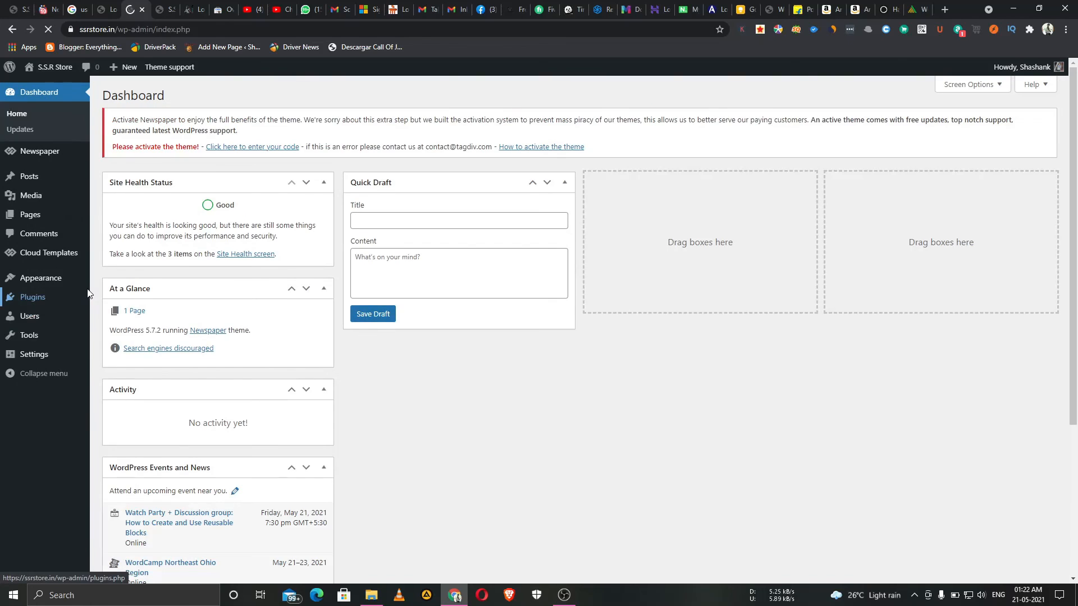
scroll(359, 379, down, 2)
scroll(360, 379, up, 3)
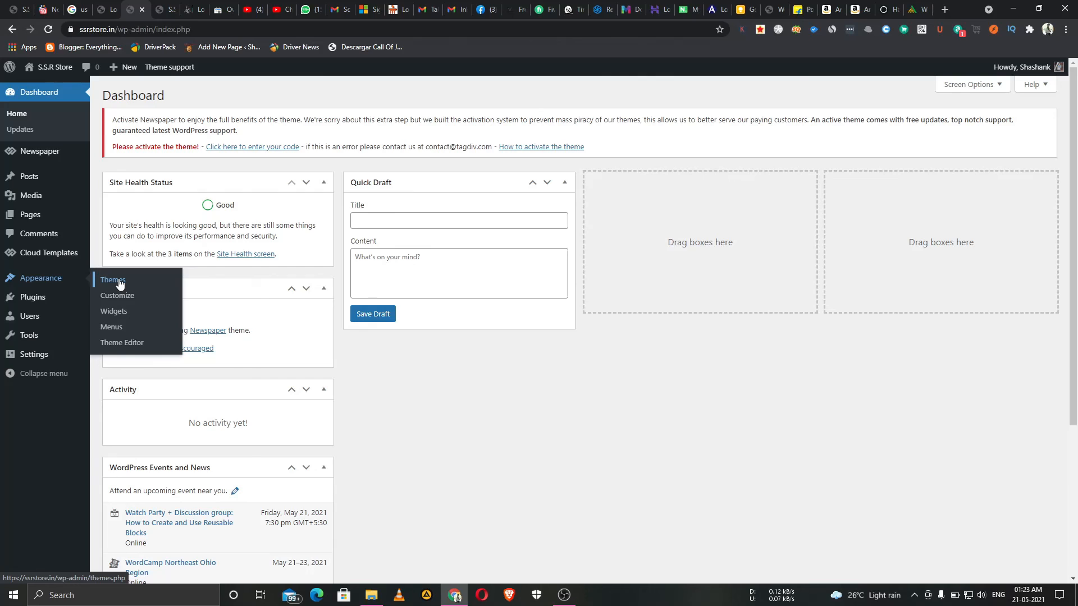
mouse_move(47, 301)
mouse_move(32, 215)
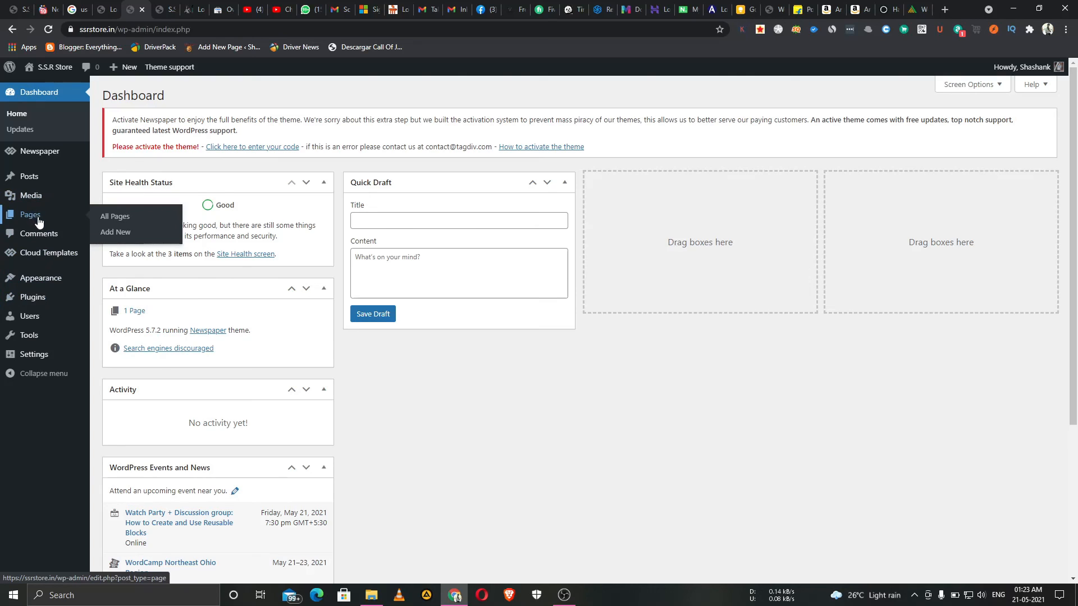